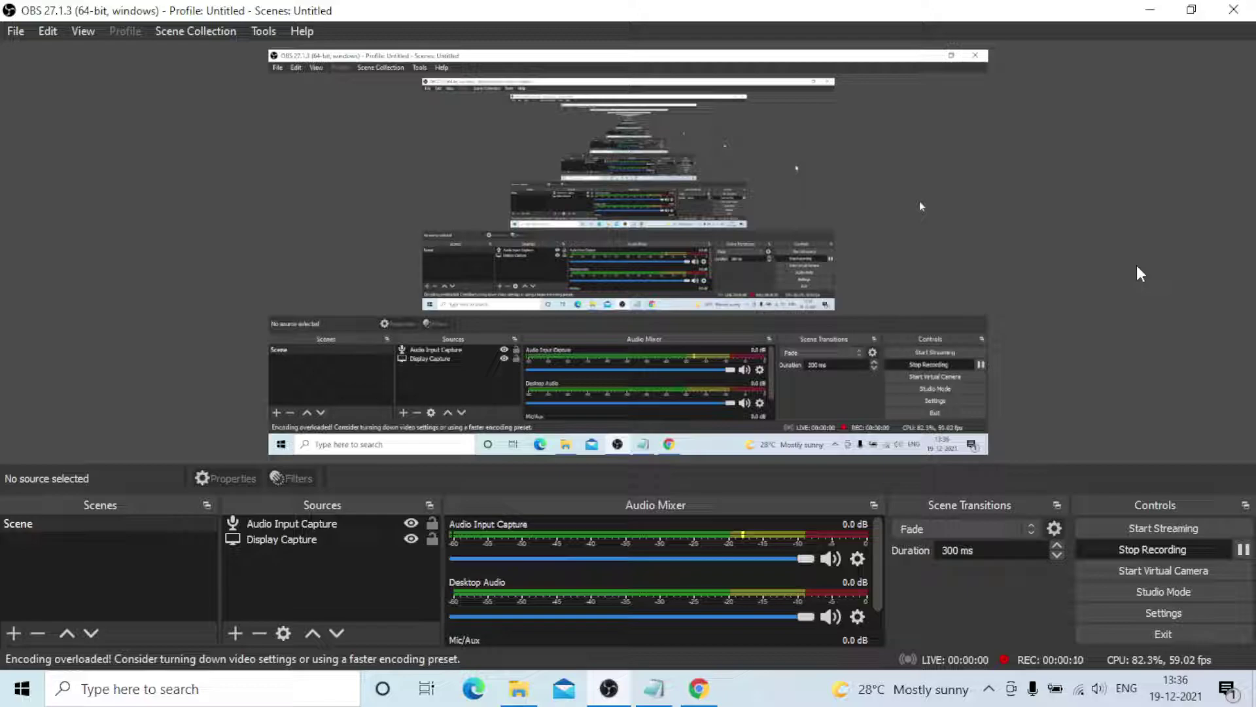
Step: Copy the full JPetStore catalog address from the sample note in Notepad
click(1150, 11)
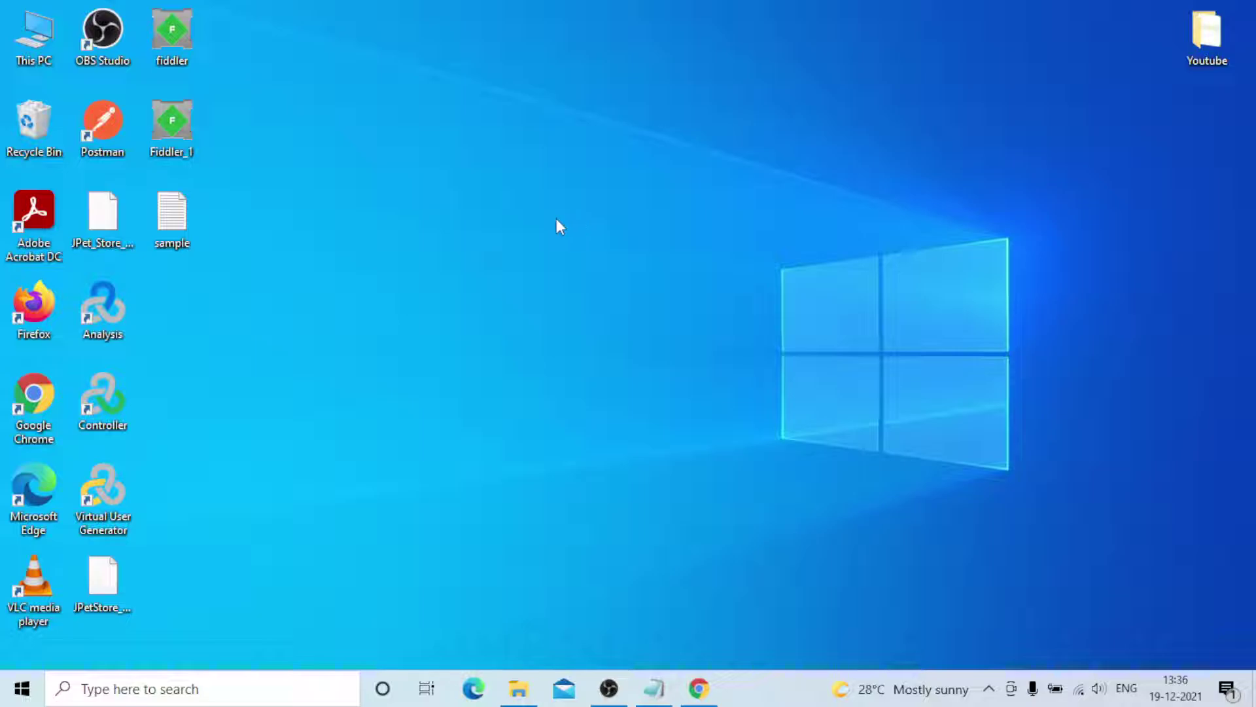
click(656, 683)
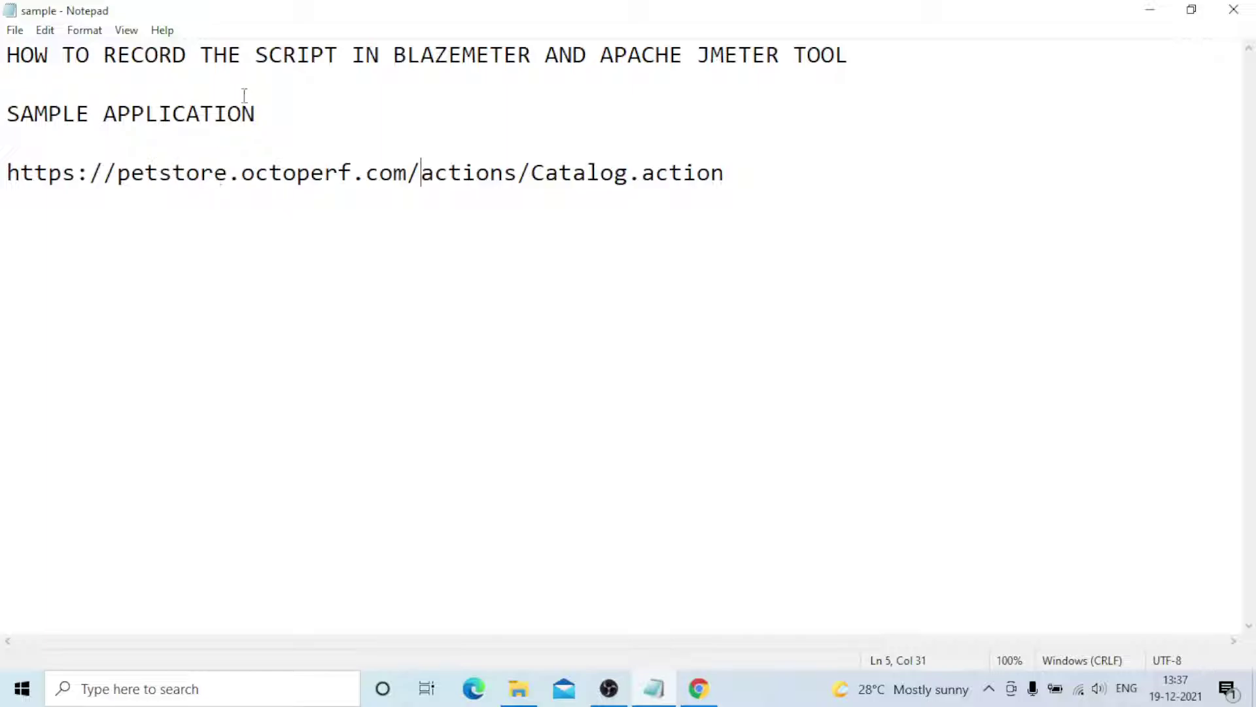
drag(8, 173, 727, 177)
key(ctrl+c)
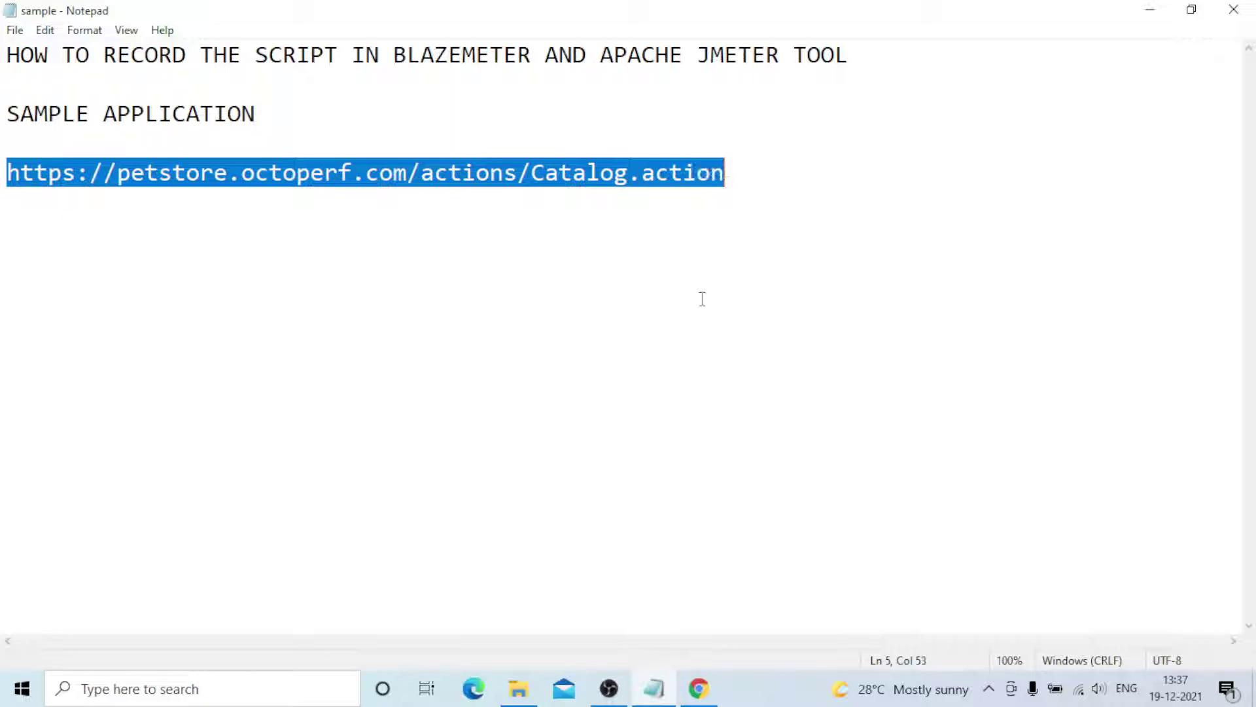
Step: Search Windows for "internet" and launch Internet Explorer
click(262, 695)
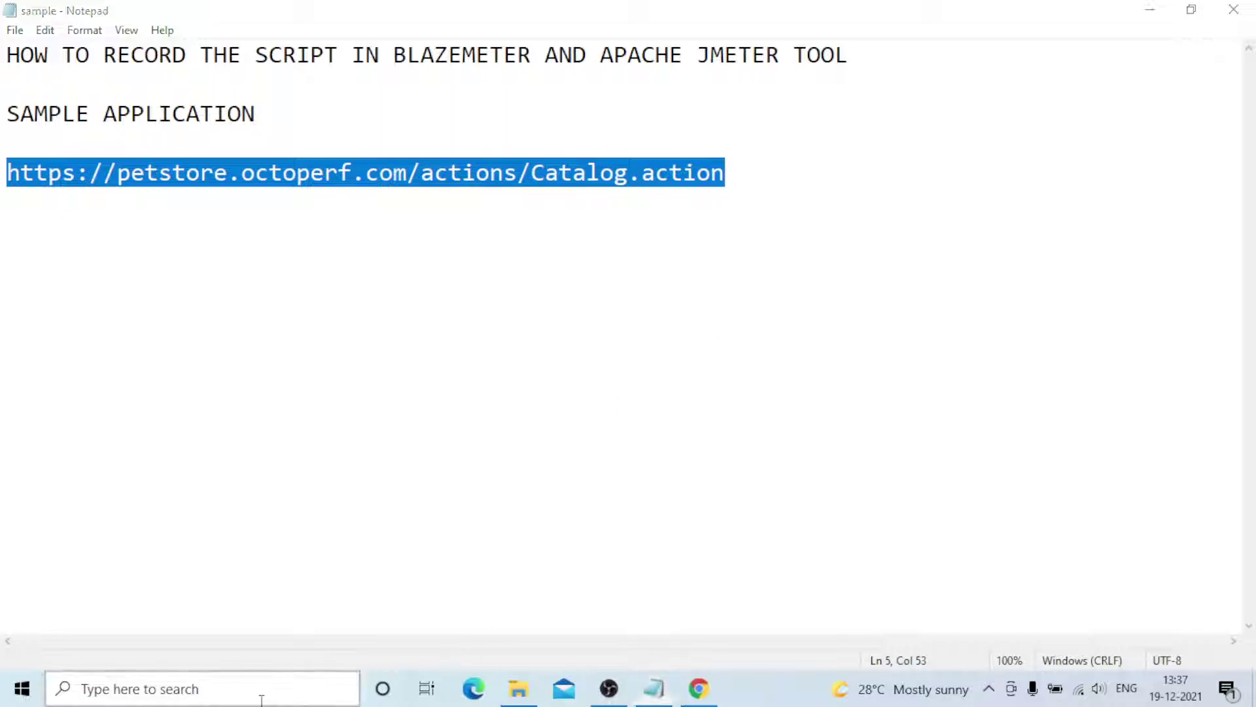
text(in)
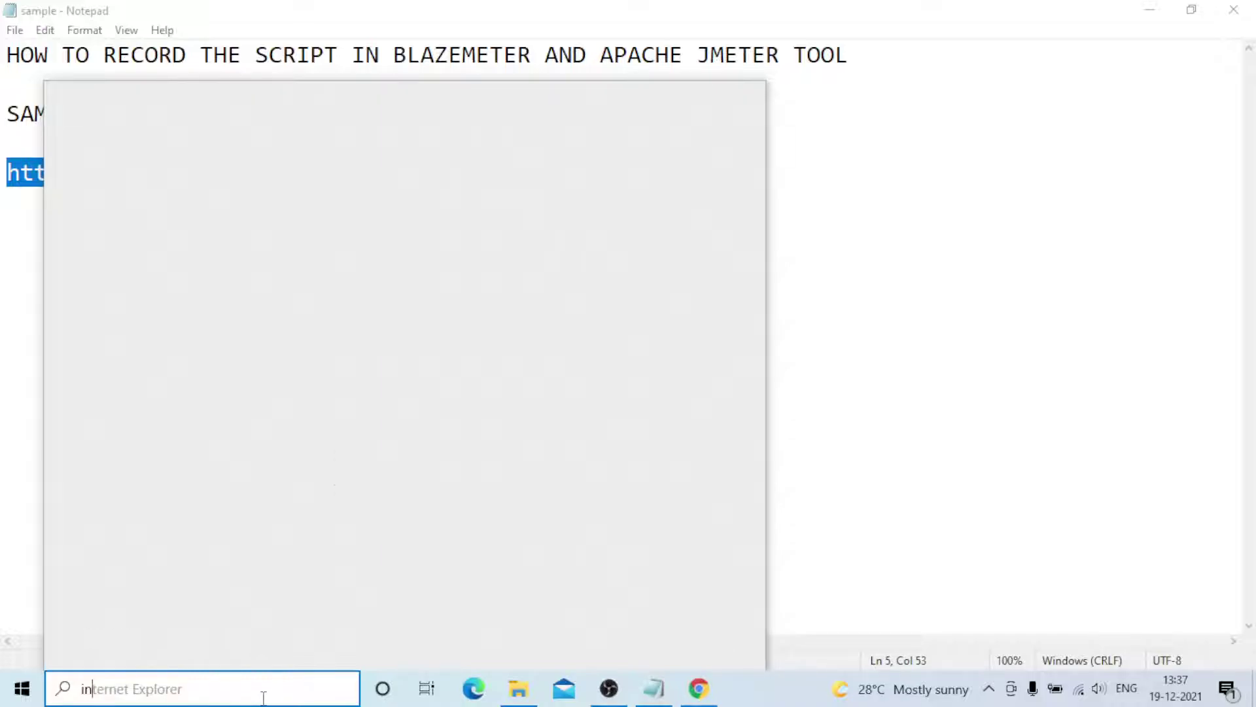
text(te)
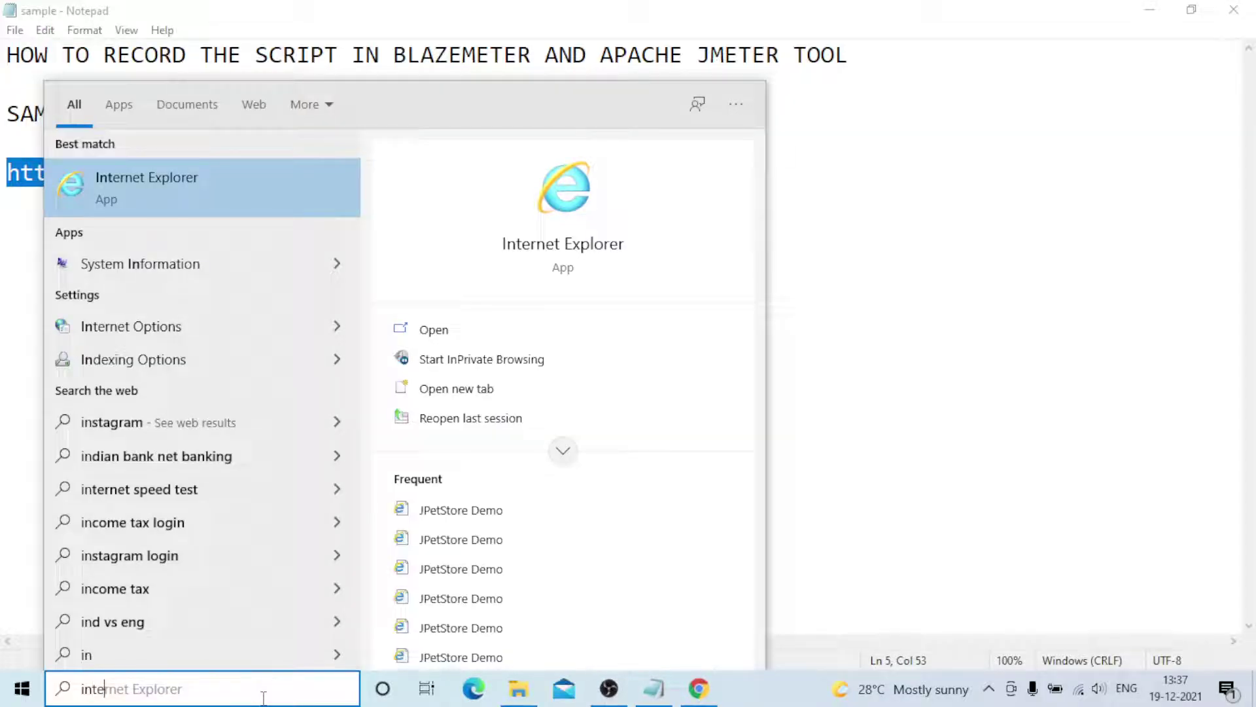
text(rnet)
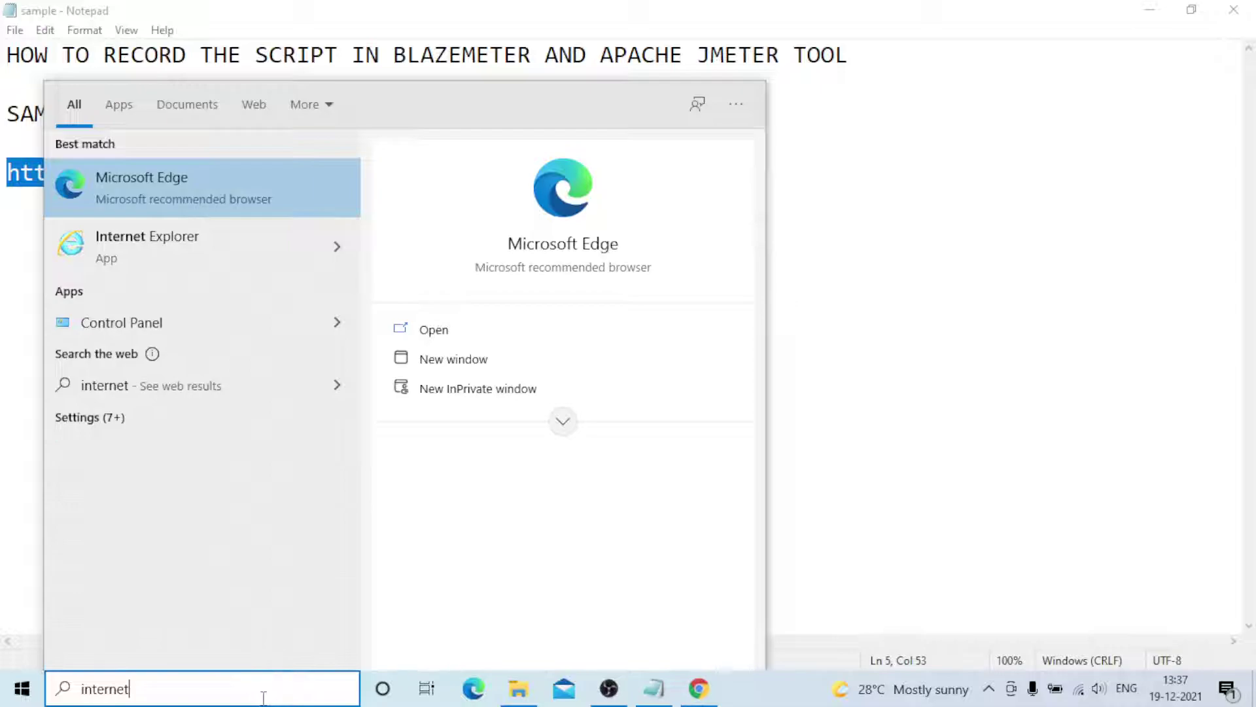
click(159, 249)
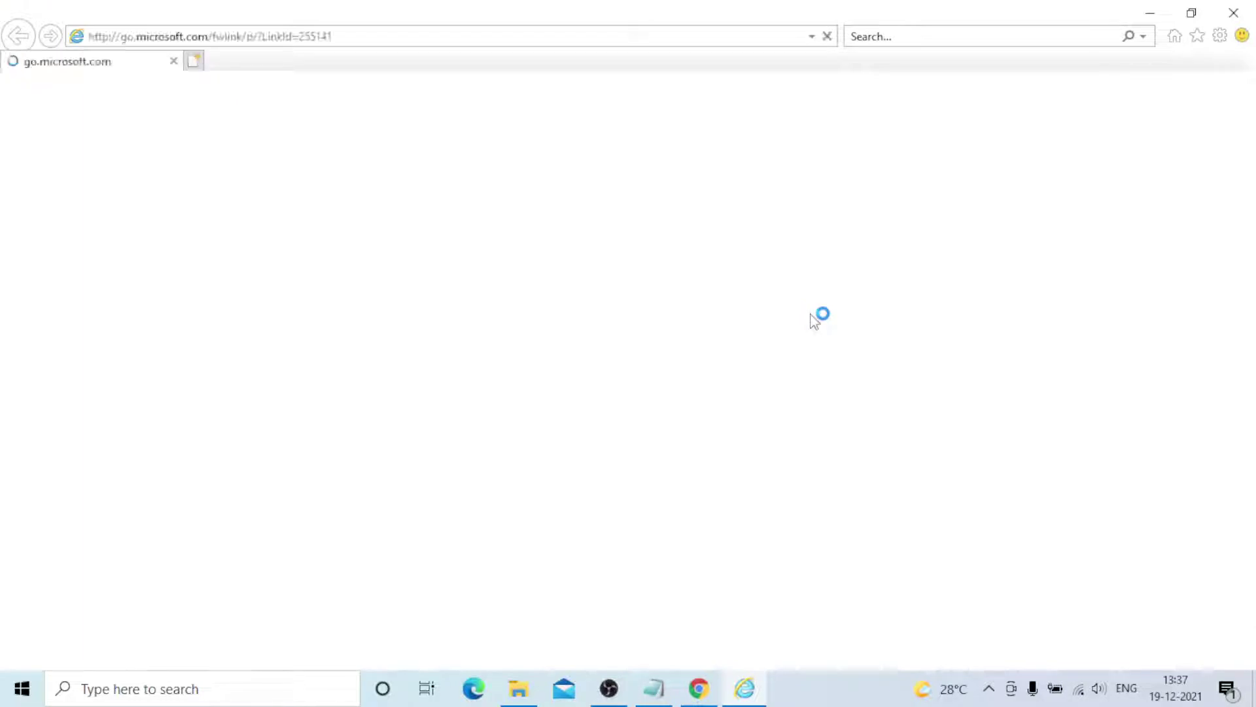
click(353, 40)
key(BackSpace)
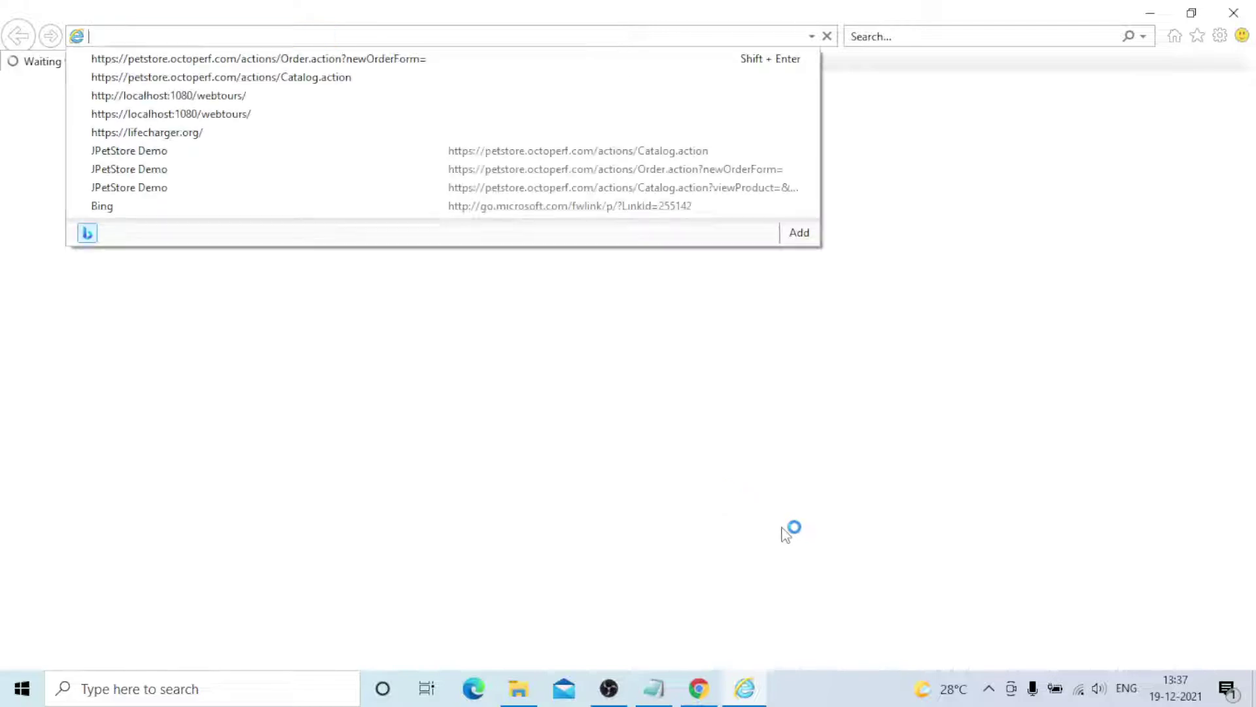
key(ctrl+v)
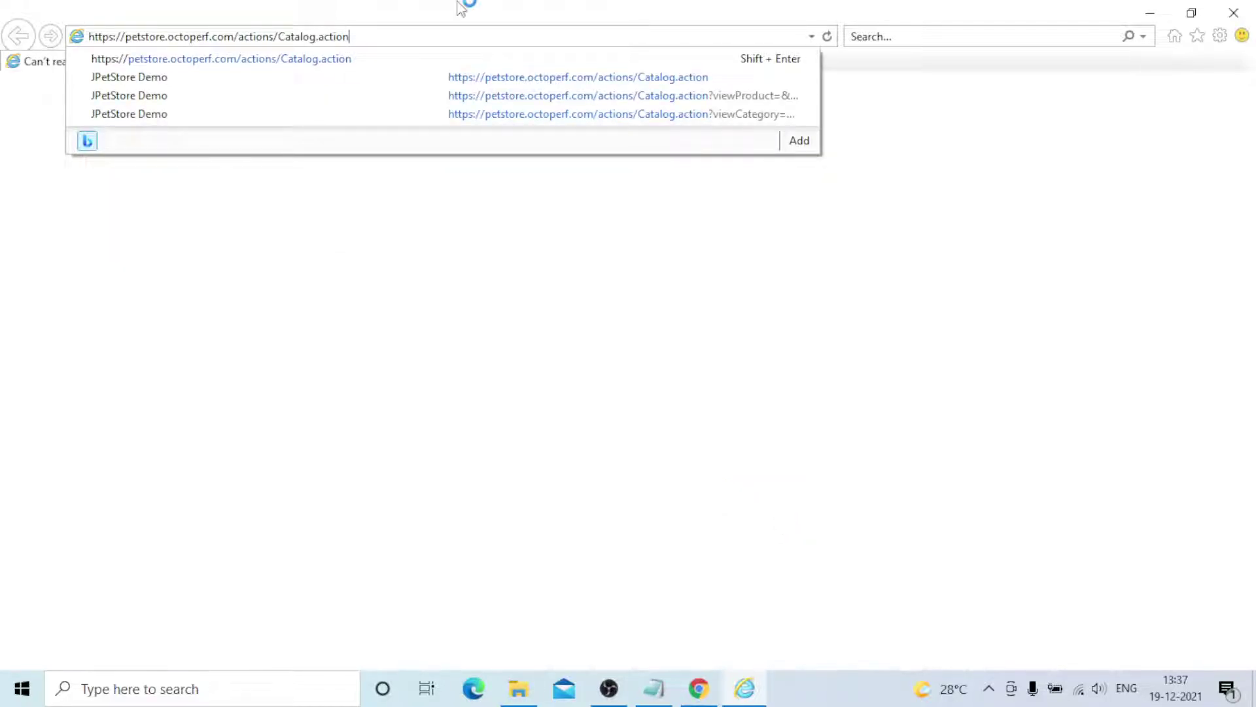
key(Return)
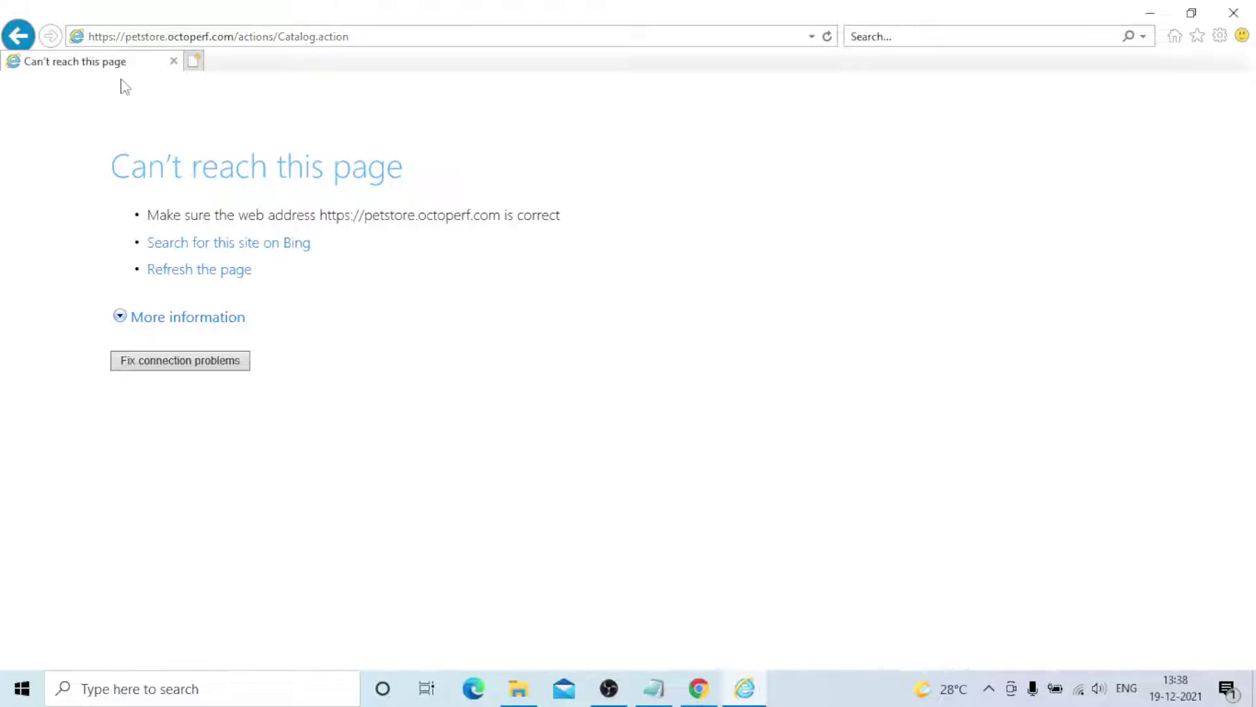
Step: Review the LAN and proxy server settings in Internet Options, leaving them as they are
click(1220, 36)
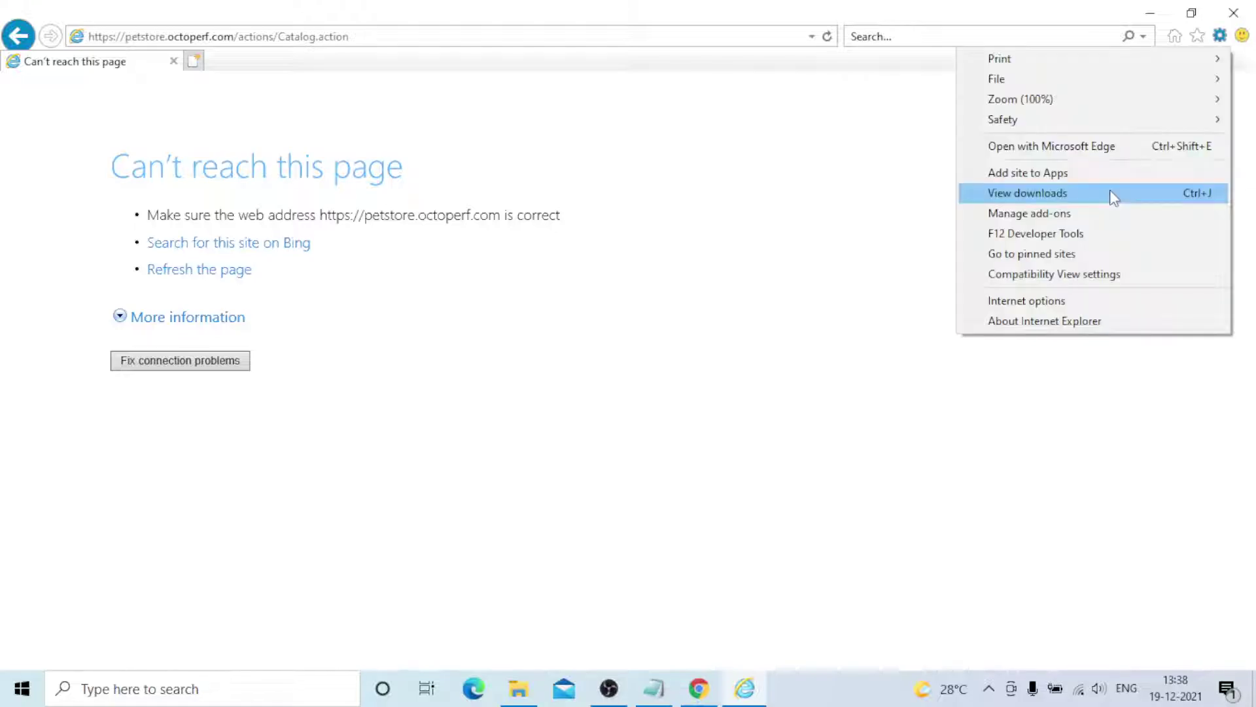
click(1110, 192)
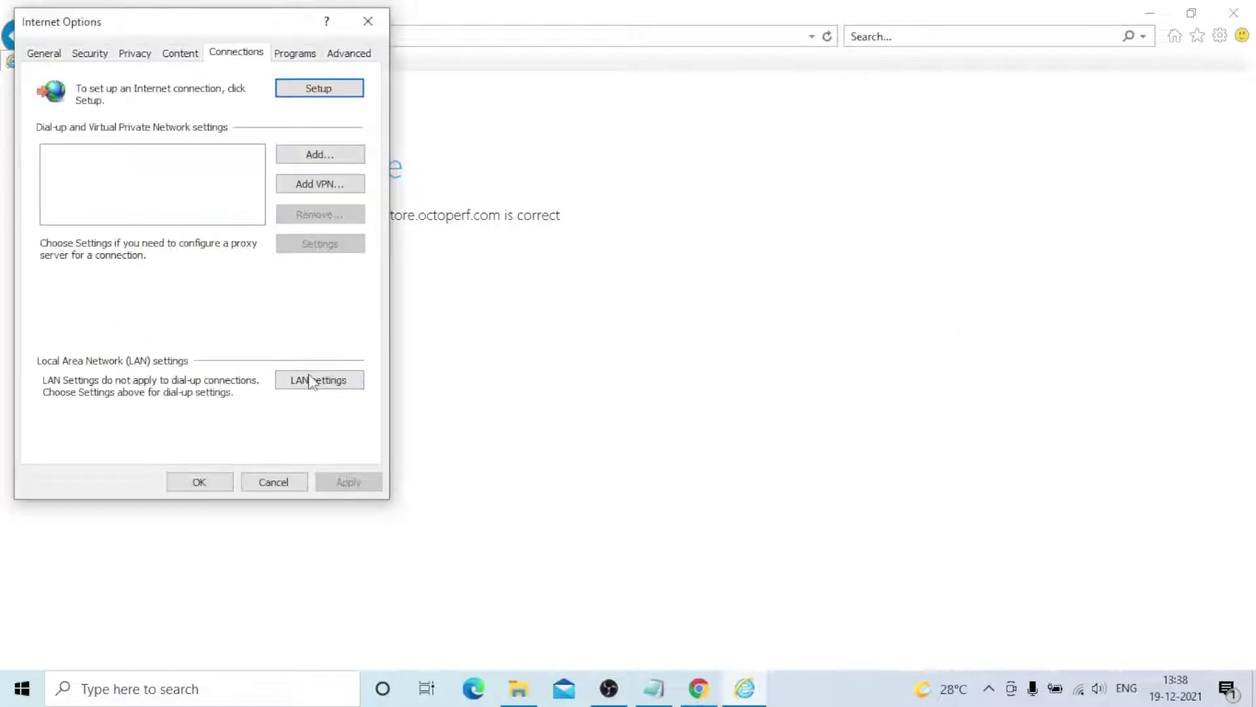
click(311, 381)
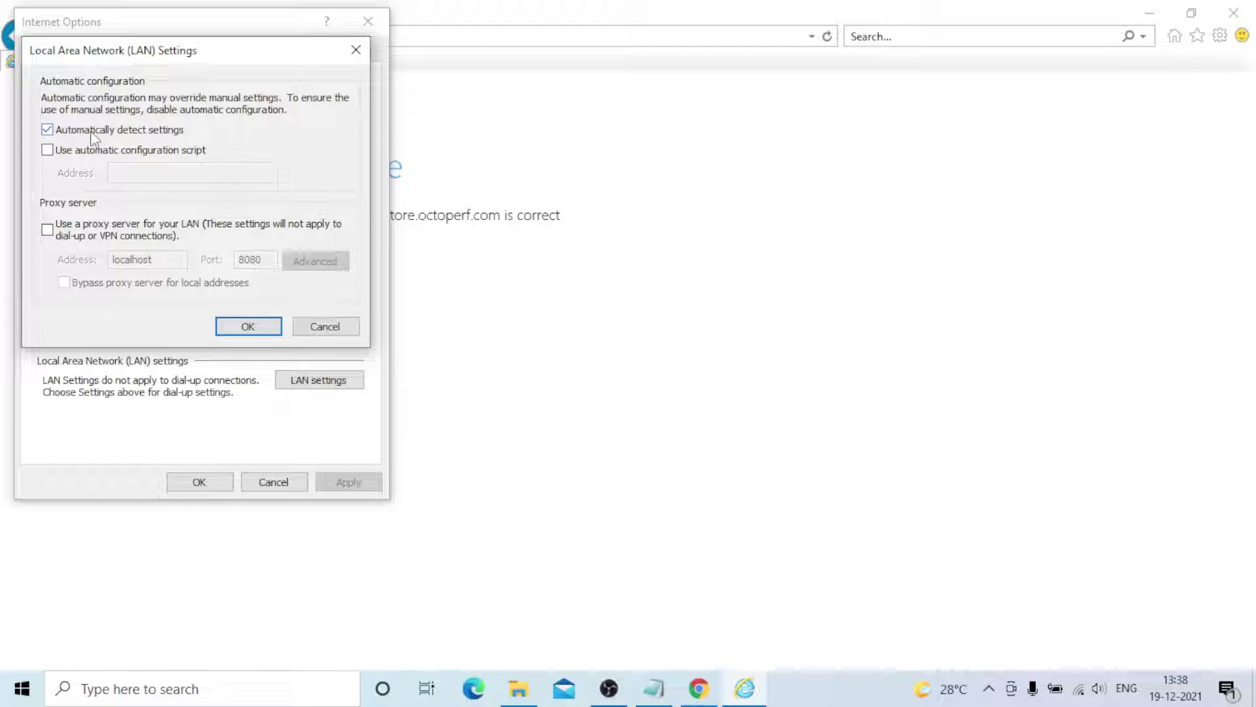
click(249, 327)
key(Return)
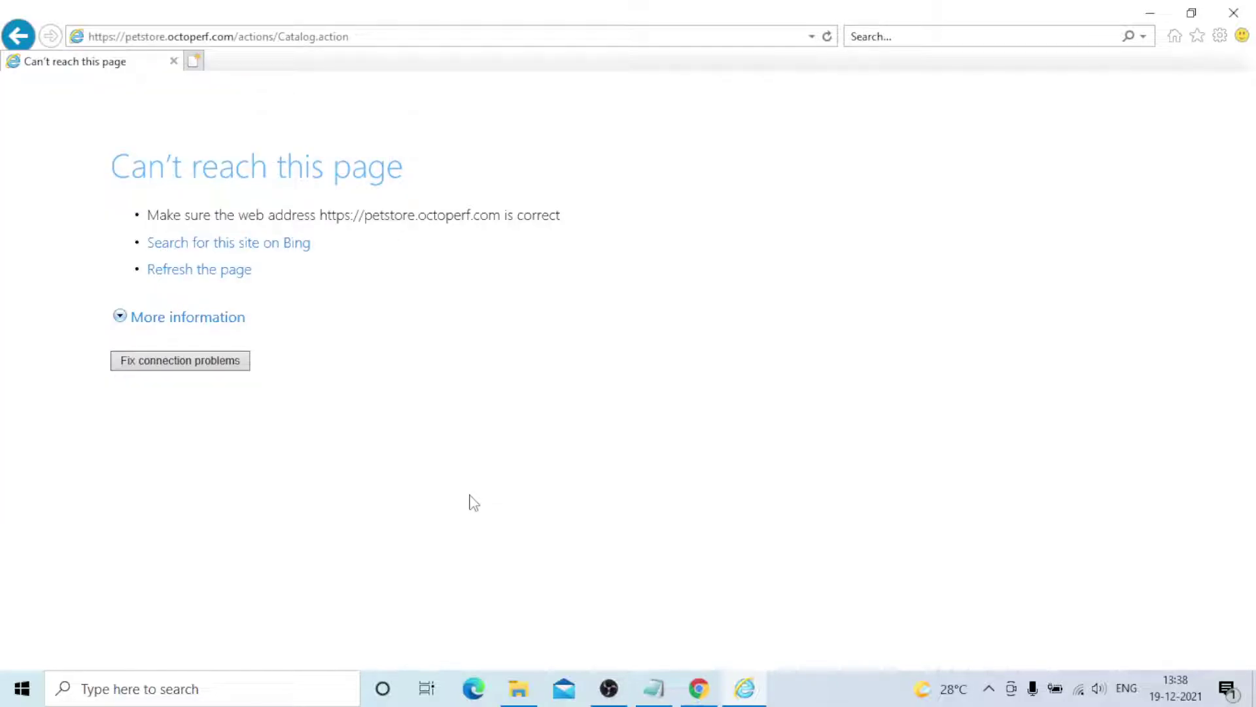
Step: Copy the catalog address from Internet Explorer and open that page in Google Chrome
key(alt+d)
key(ctrl+c)
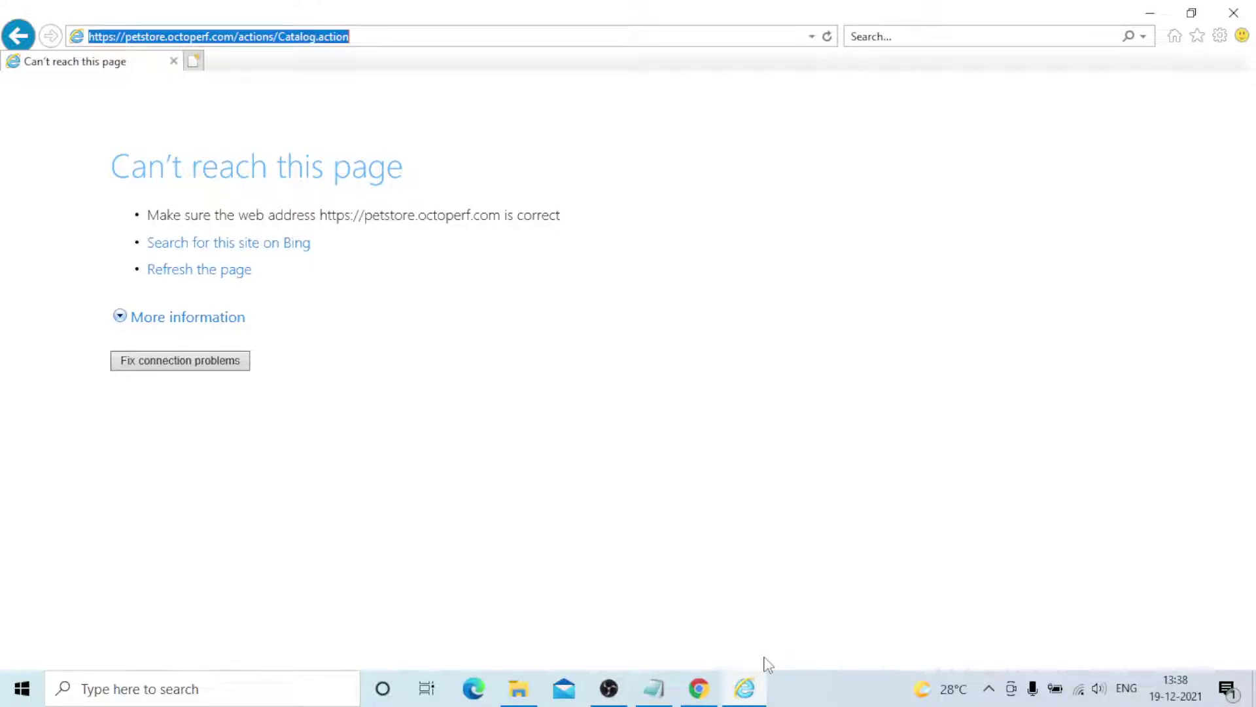
click(699, 689)
click(343, 57)
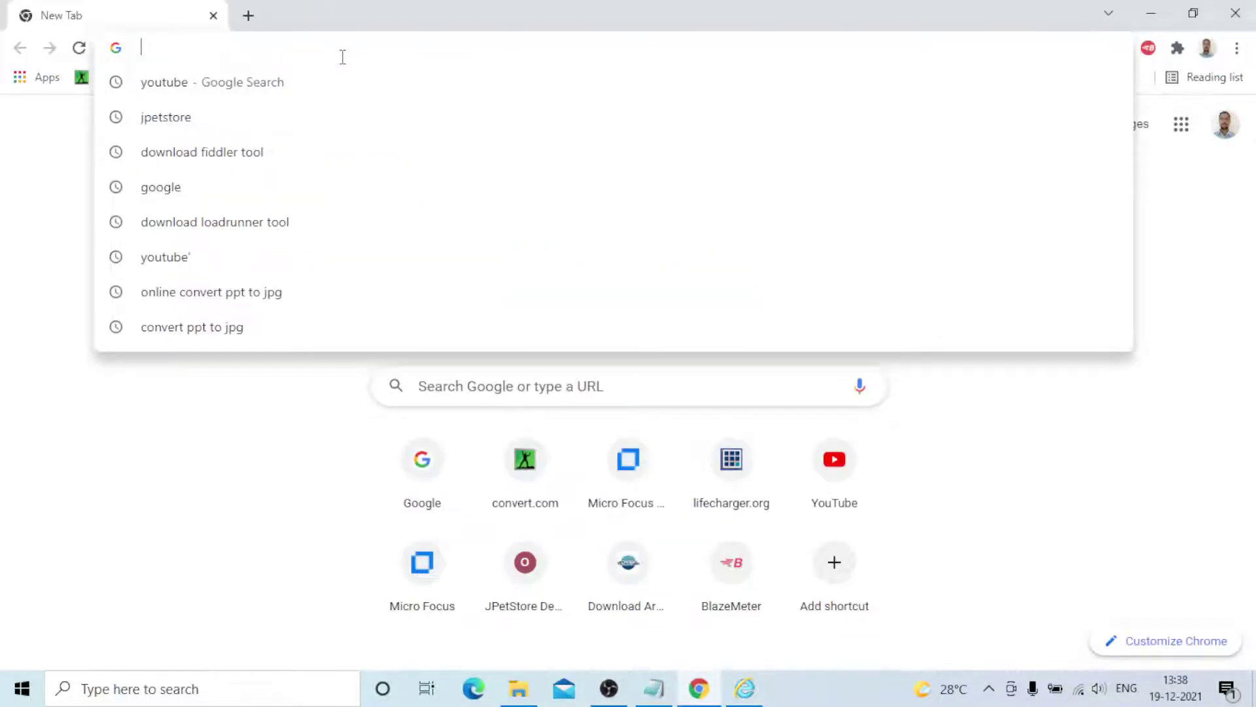
key(ctrl+v)
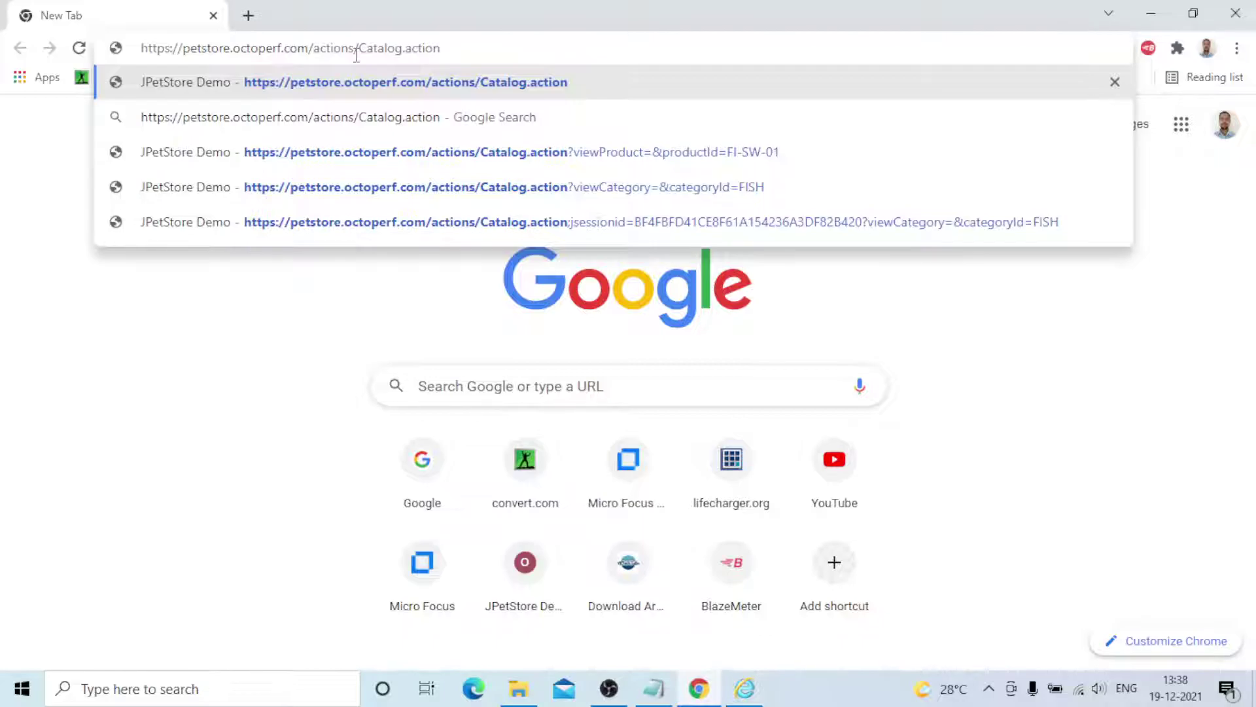
key(Return)
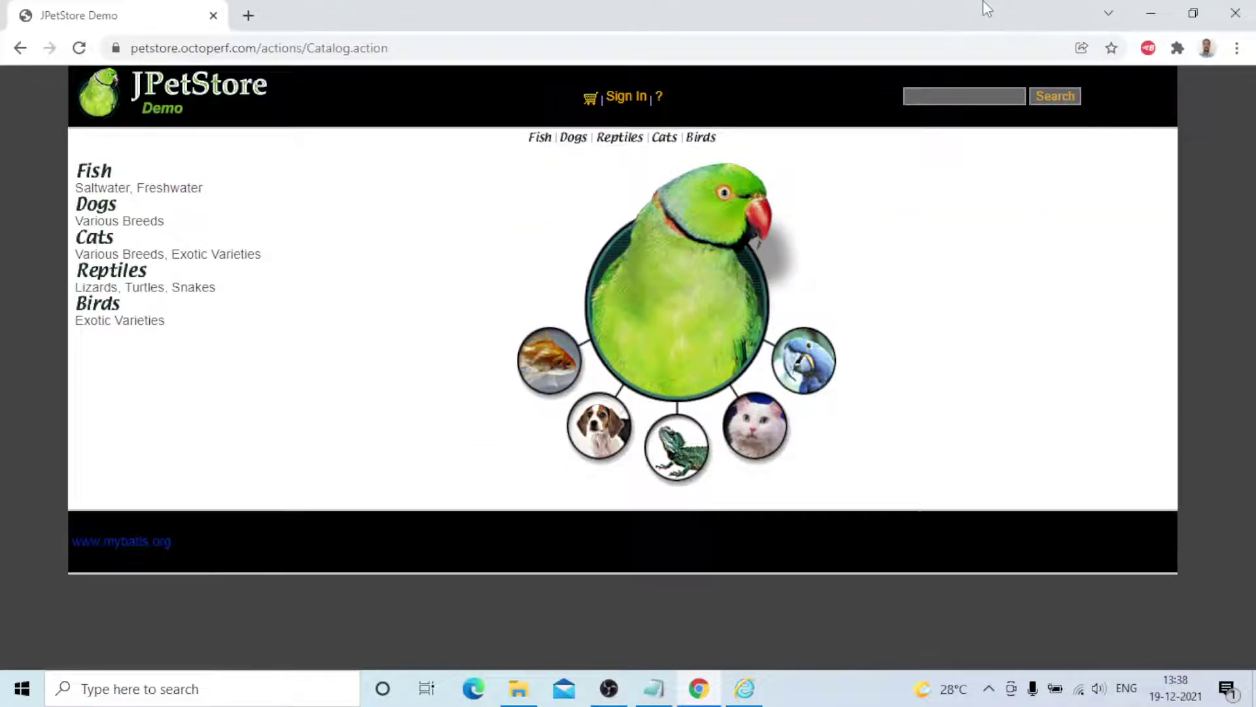
Step: Return to Internet Explorer, show more information about the page error, and reload the JPetStore page
click(1151, 13)
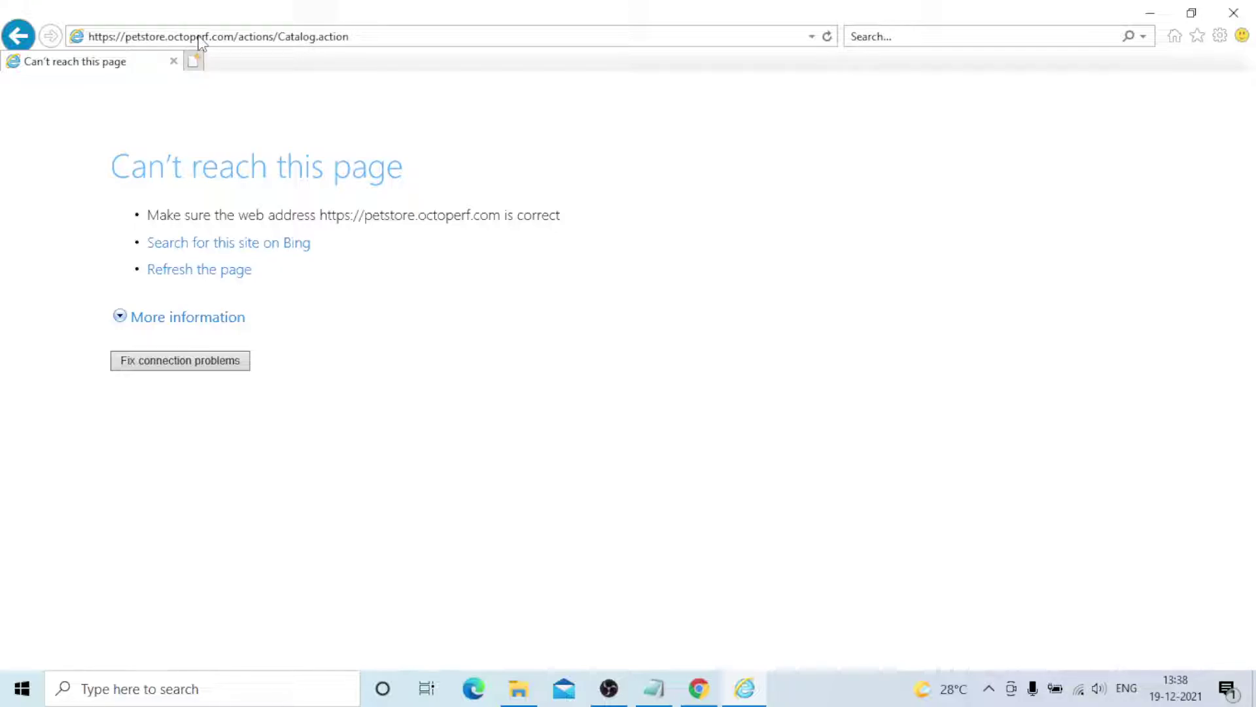
click(175, 324)
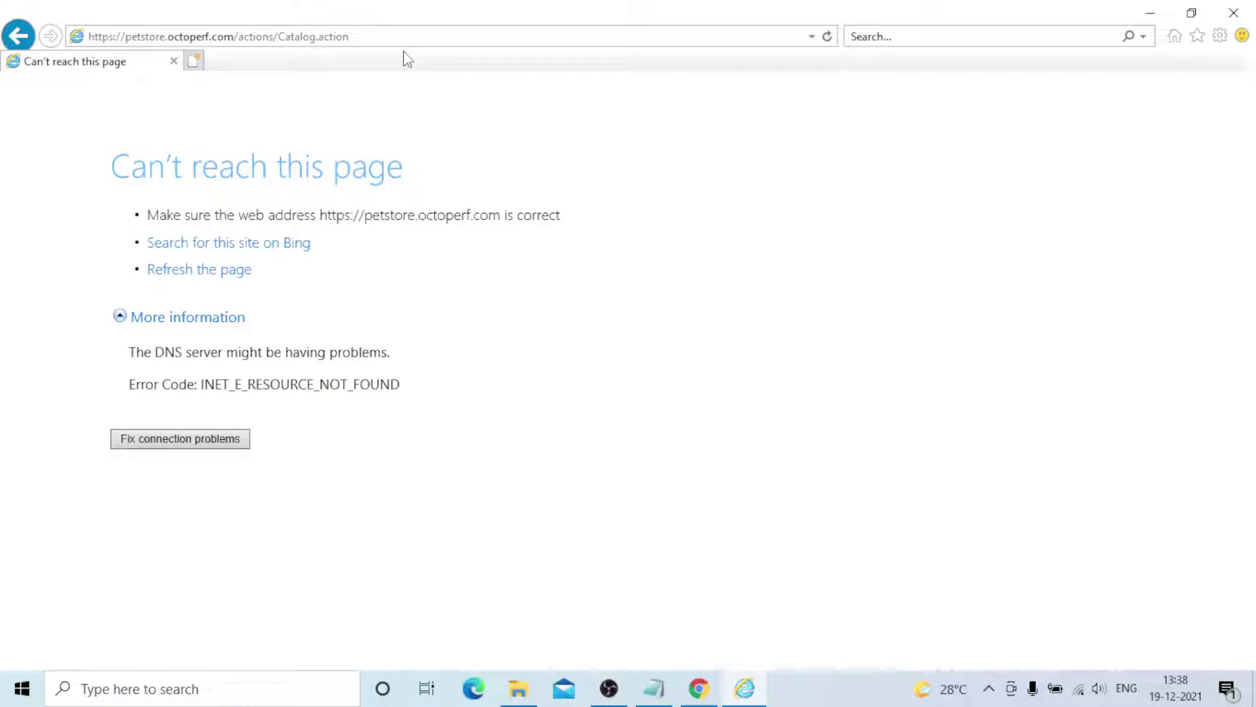
key(F5)
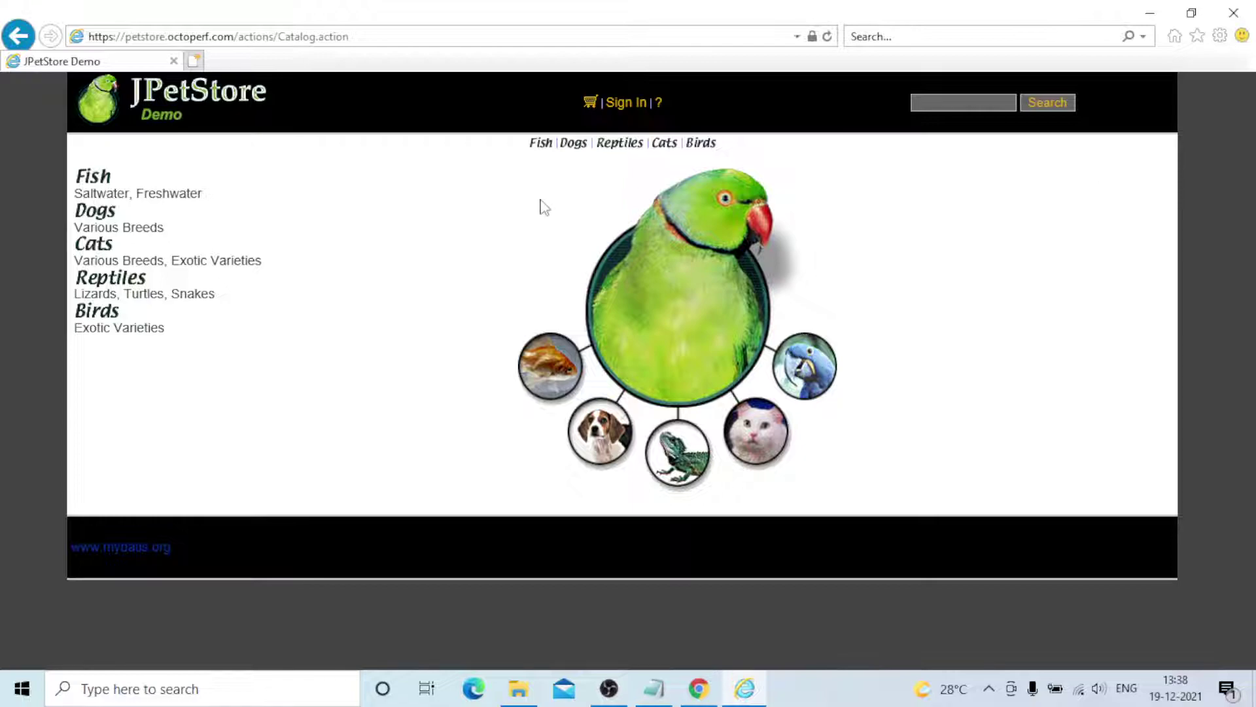
Step: Switch to Chrome and look at the BlazeMeter recorder extension's popup, closing it without recording
click(699, 688)
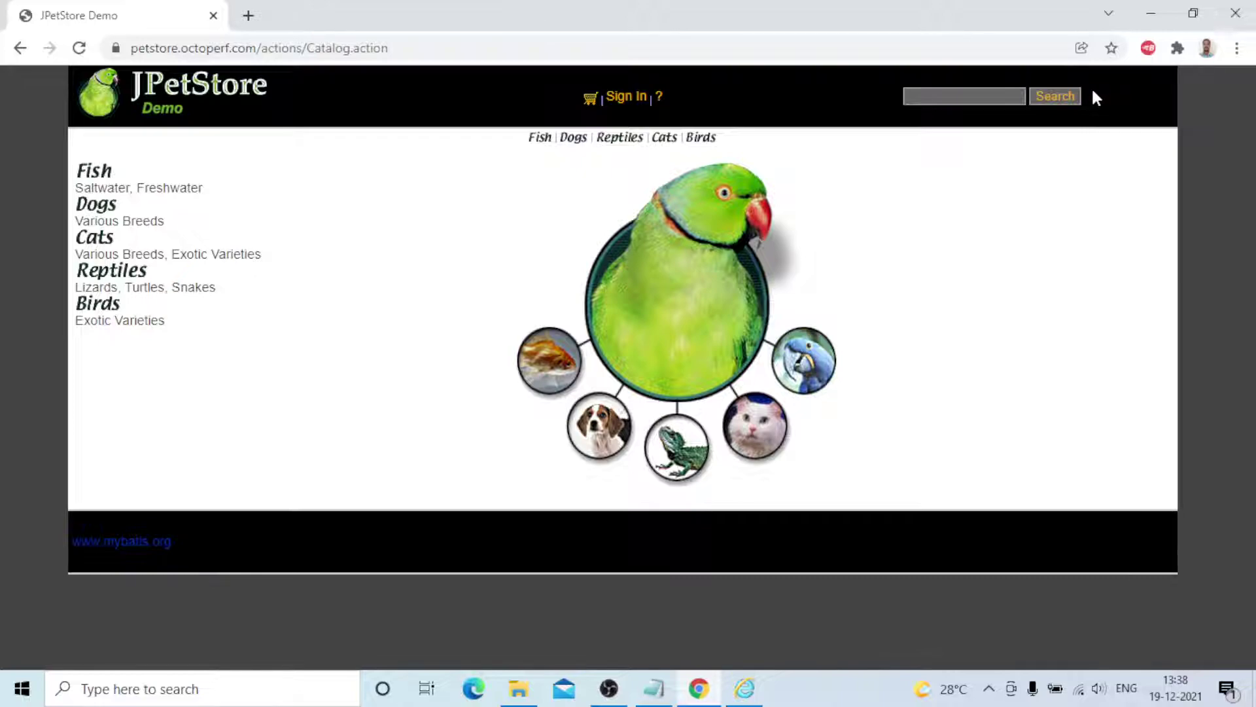
click(1148, 48)
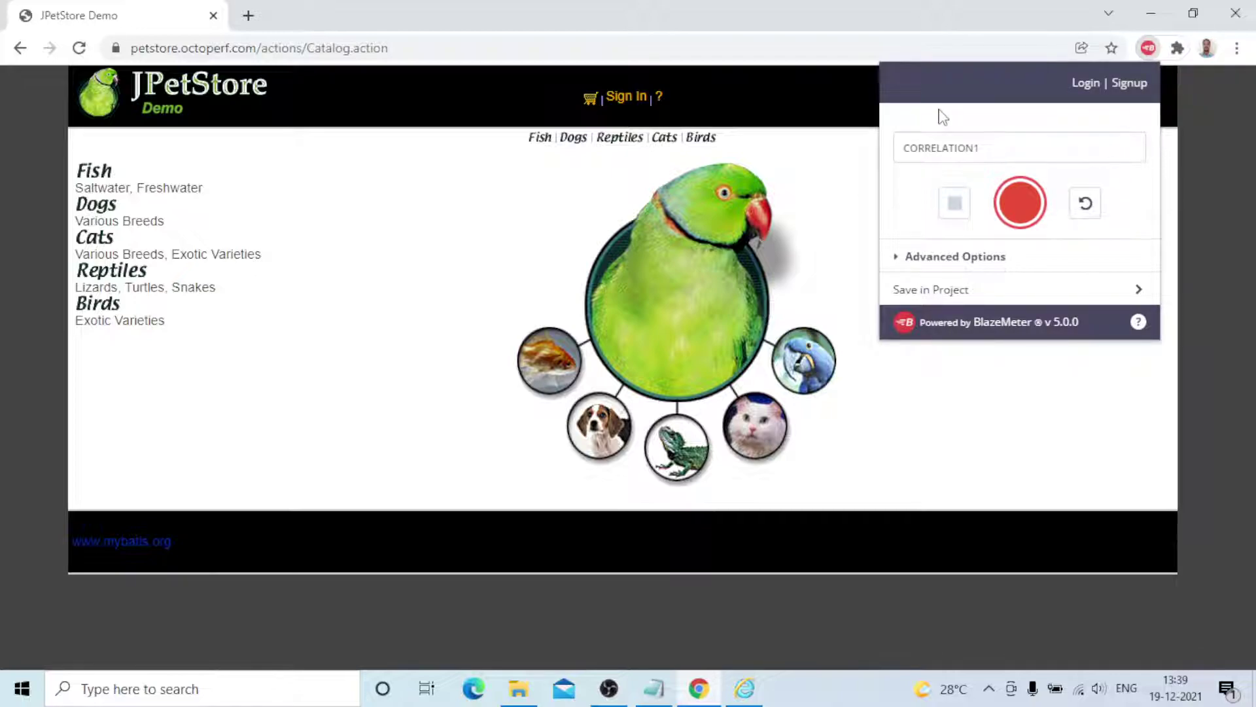
click(340, 57)
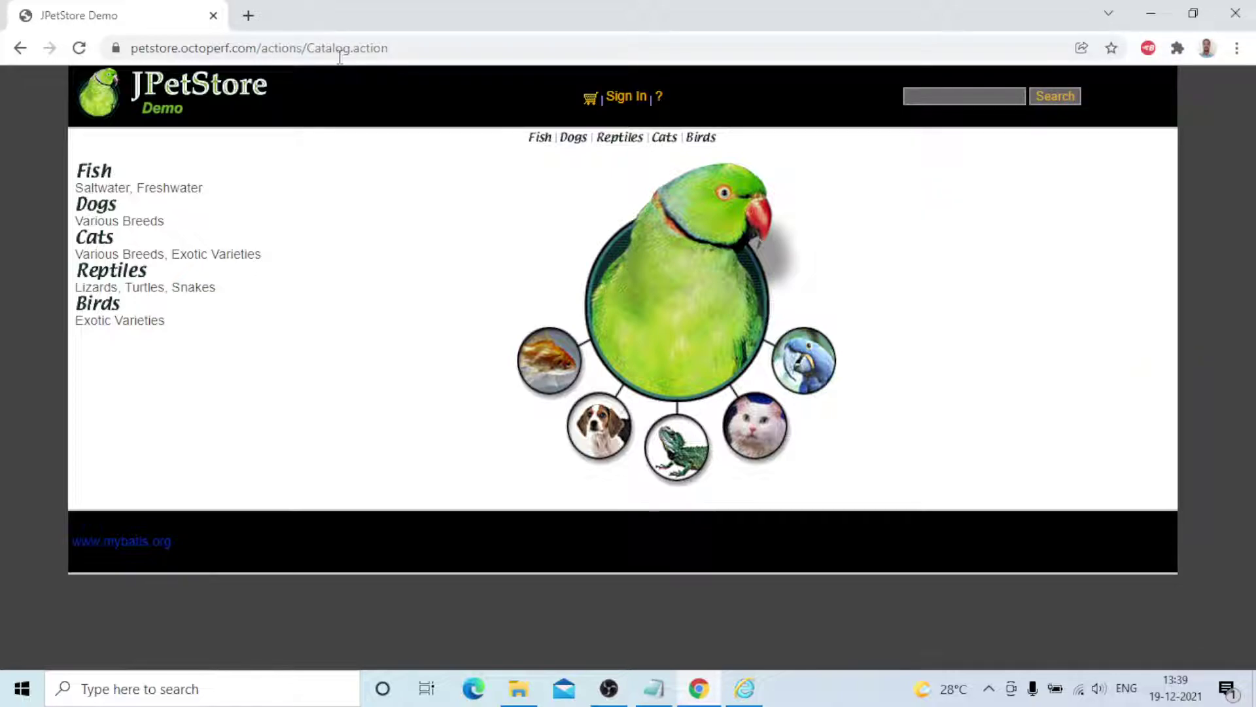
Step: Go through Chrome's settings to the Chrome Web Store and search it for "blazemeter"
click(1237, 48)
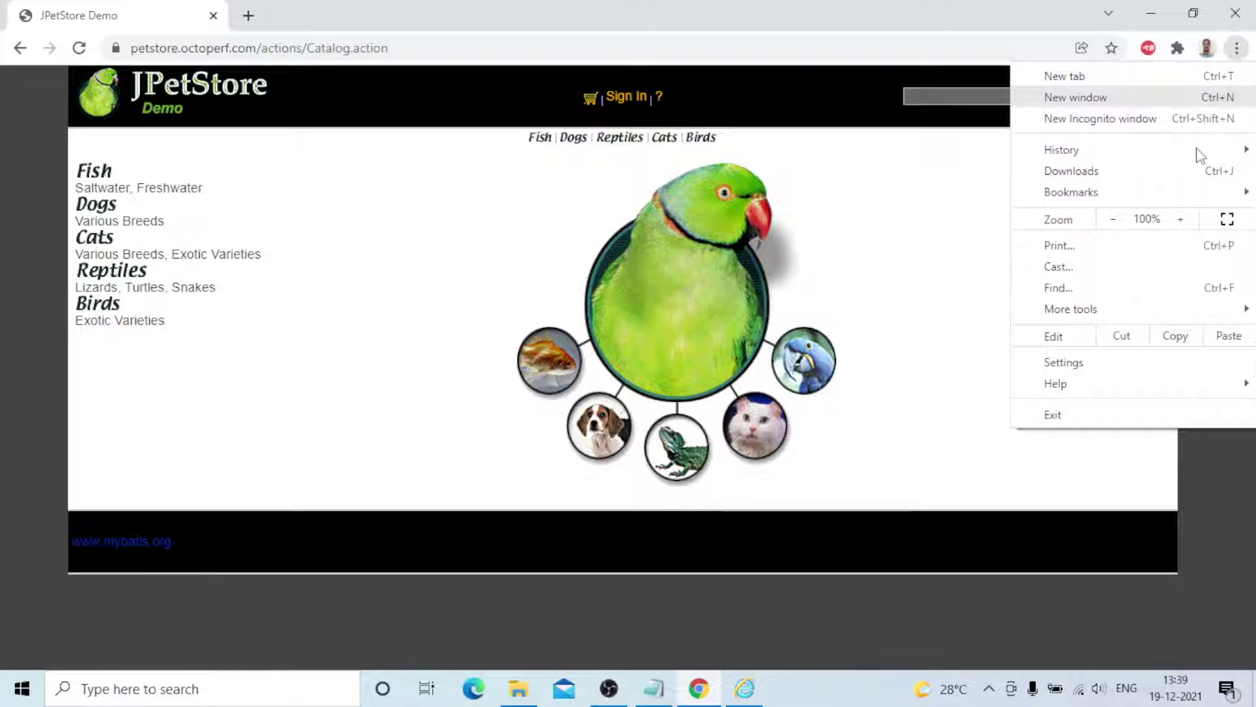
click(1063, 362)
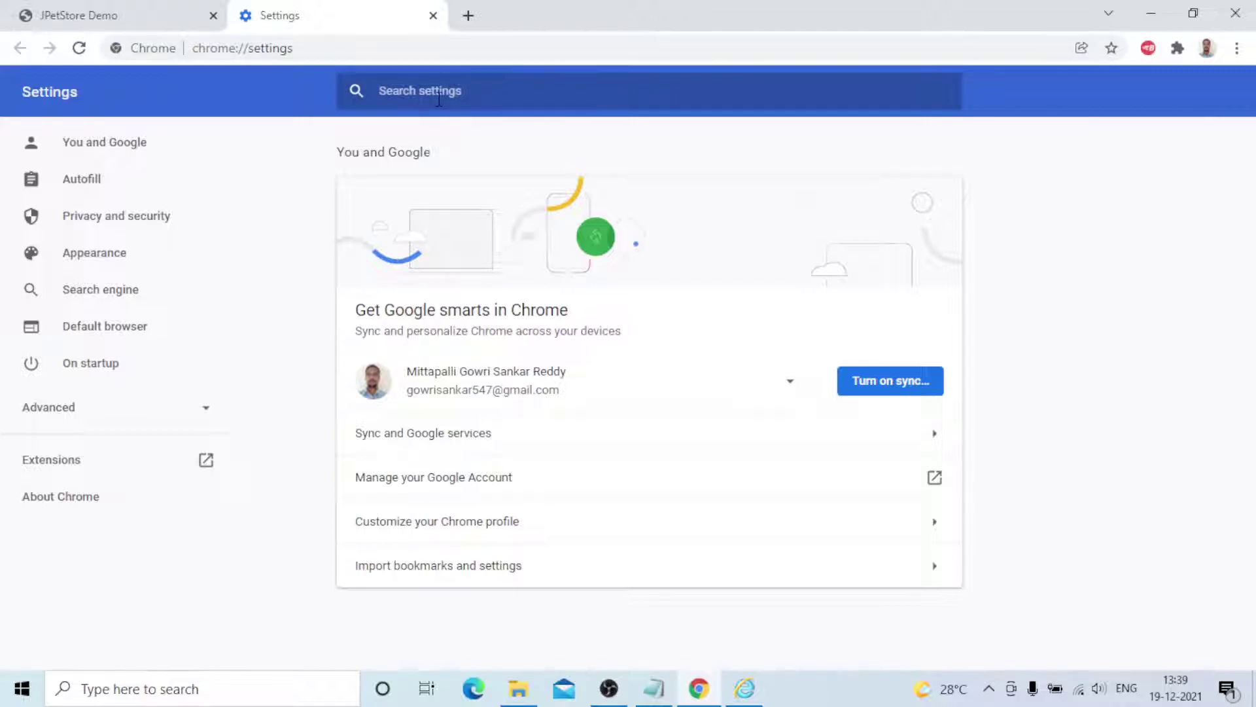
text(webstore)
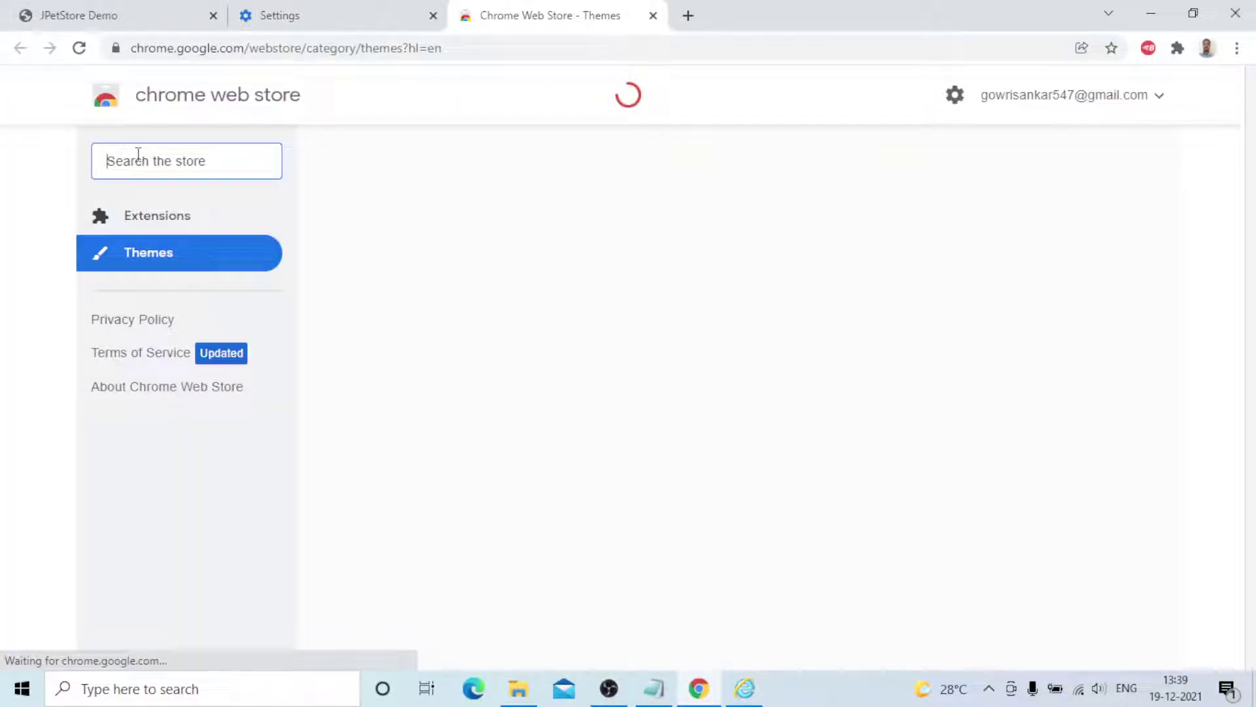
text(blazemeter)
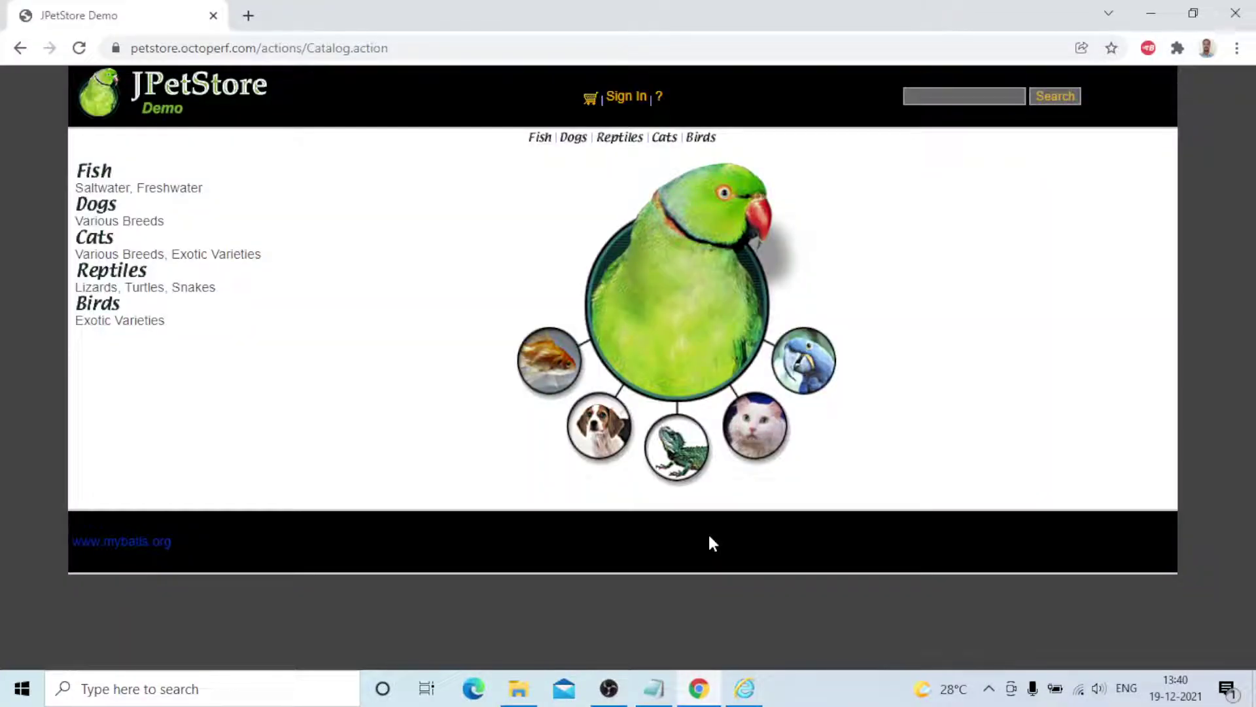
Step: Open the BlazeMeter website, blazemeter.com, in a new browser tab
click(1149, 49)
key(ctrl+t)
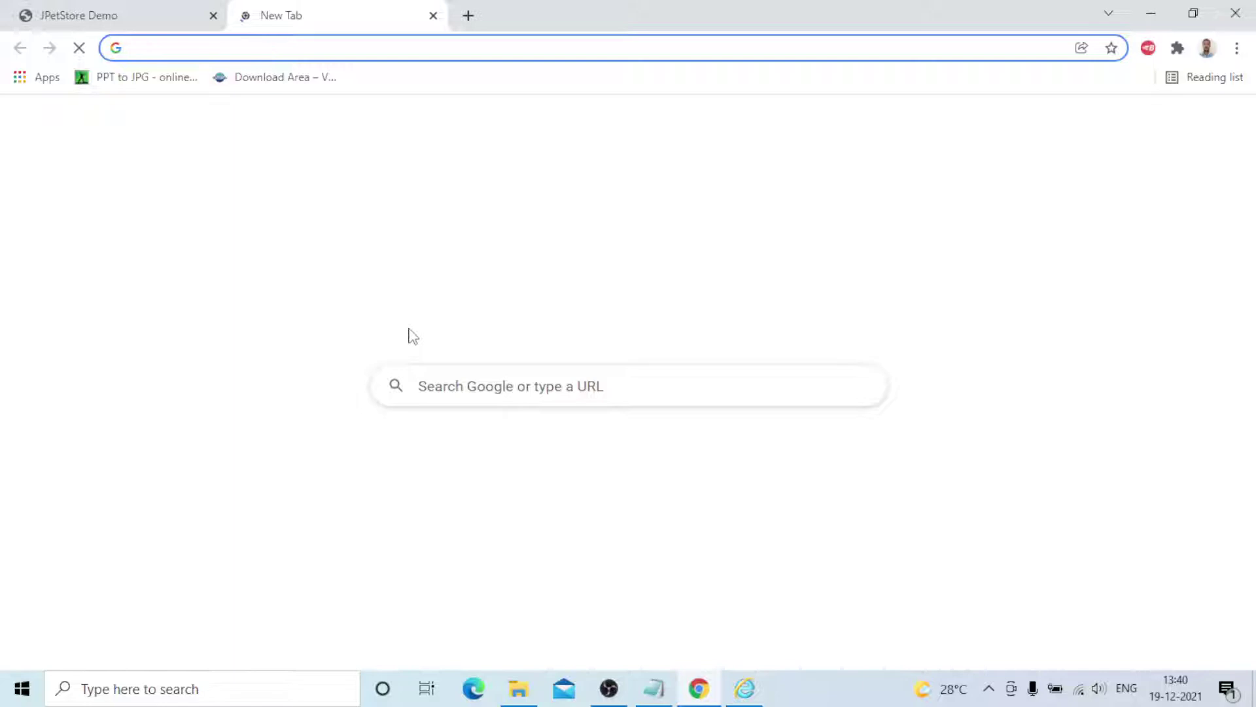
text(blazemeter user guide)
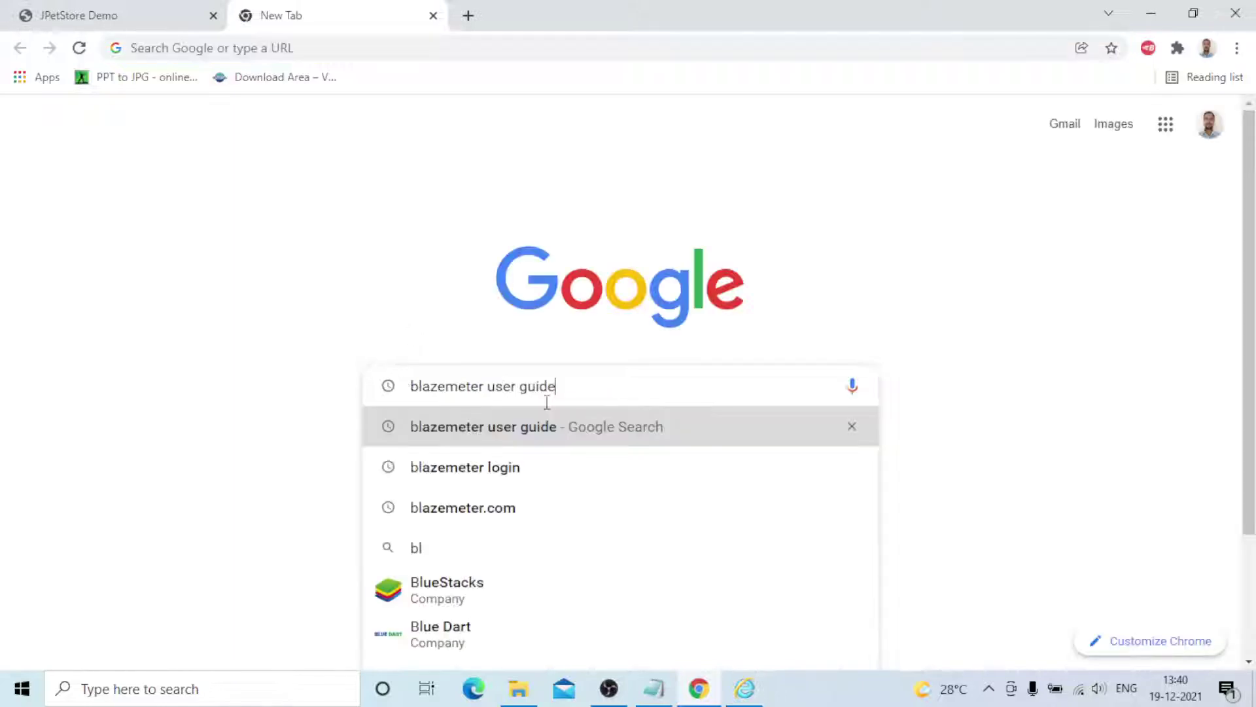
key(BackSpace)
key(BackSpace)
key(BackSpace)
key(BackSpace)
key(BackSpace)
key(BackSpace)
key(BackSpace)
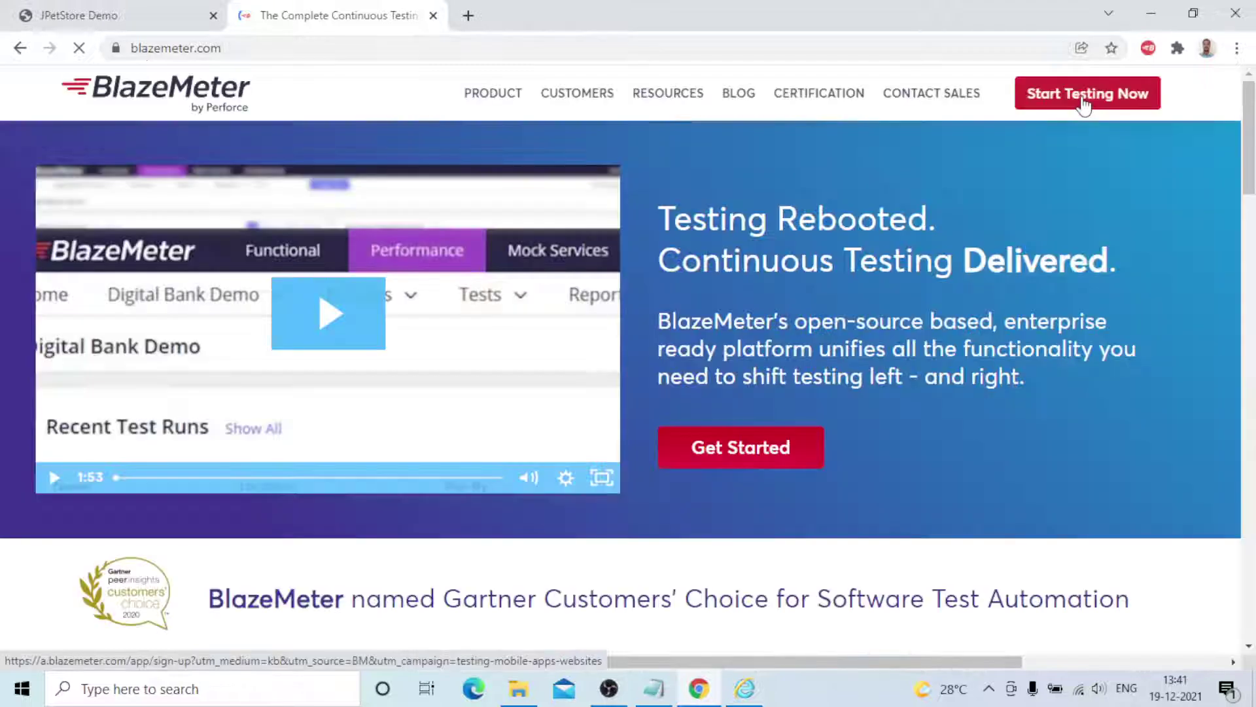
Step: Start testing from the BlazeMeter website and sign in by entering the account e-mail and the account password
click(1083, 98)
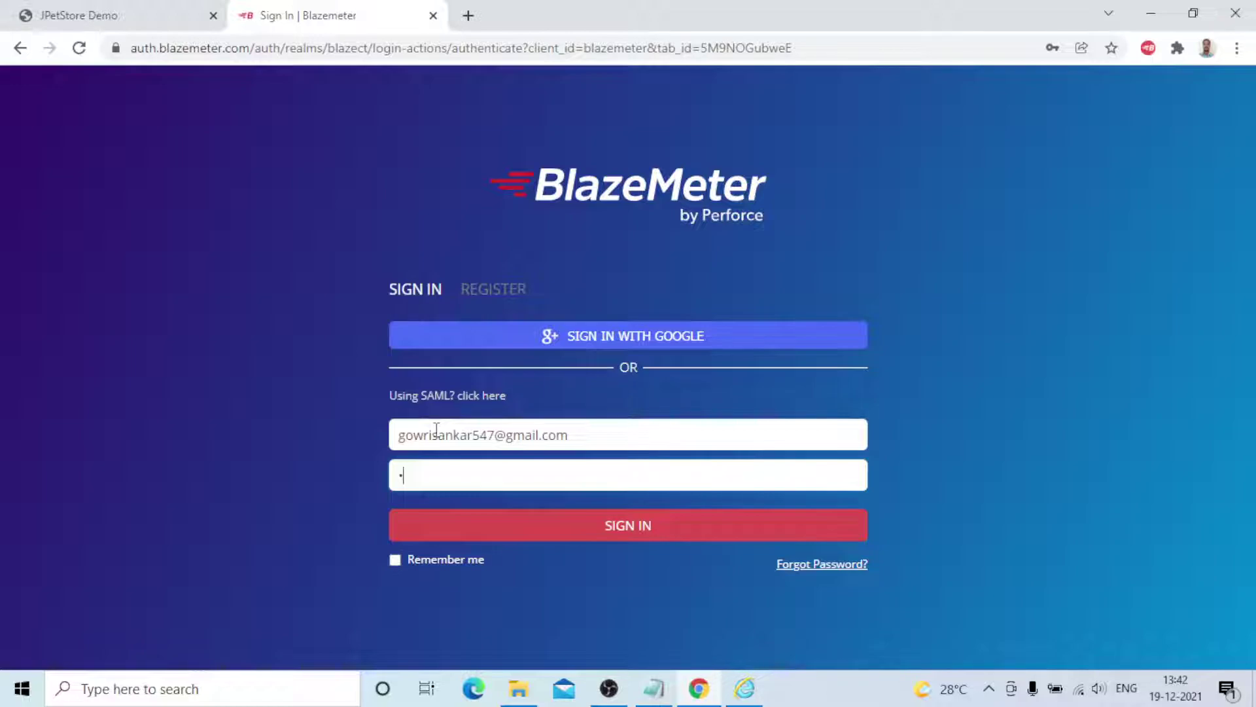
key(Return)
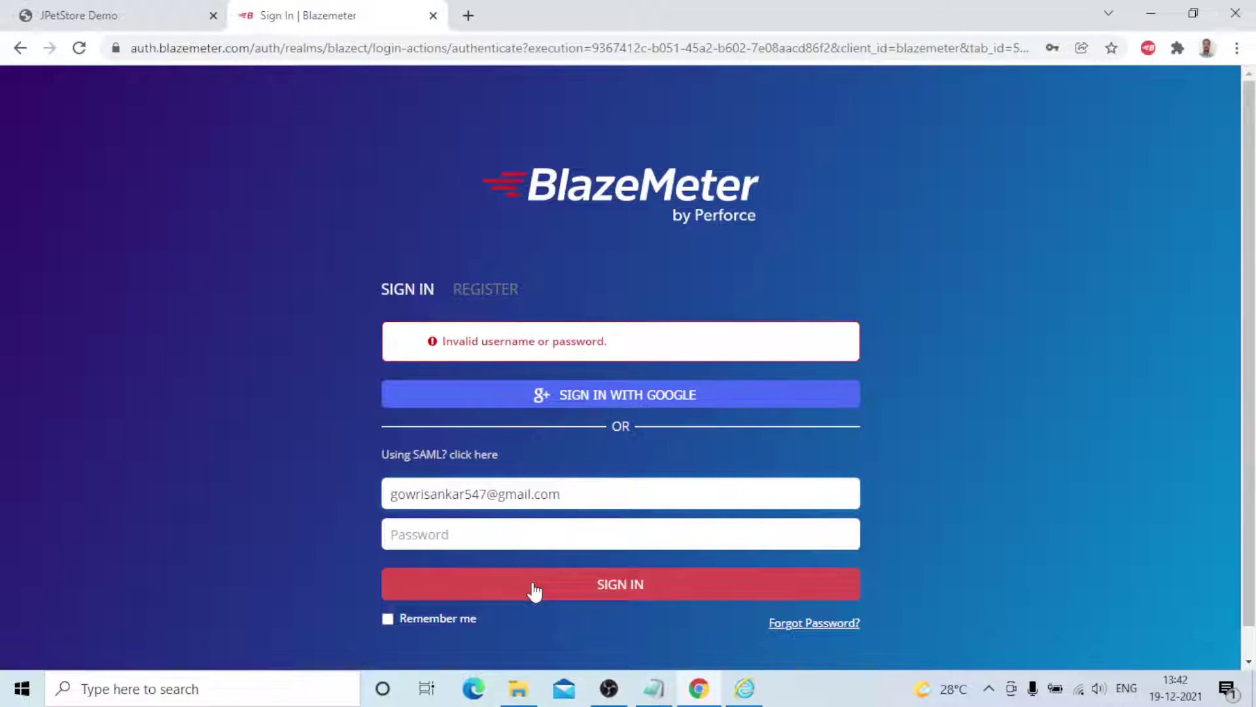
click(443, 535)
text(•••)
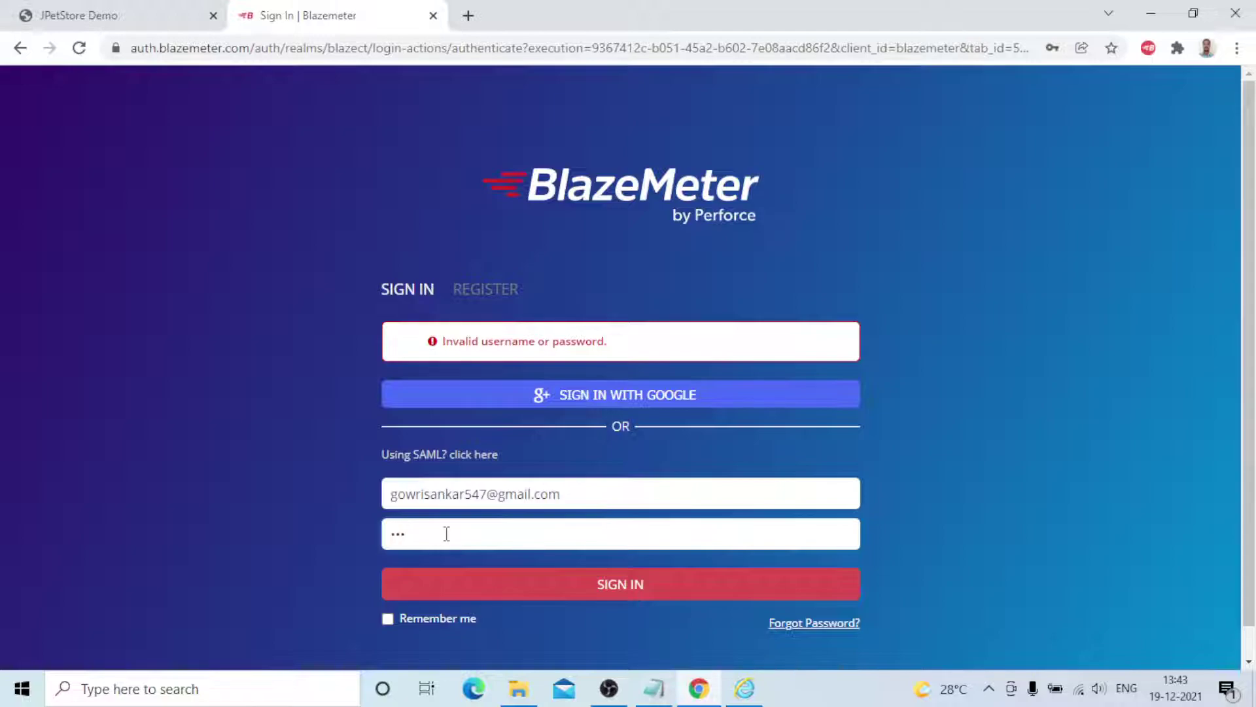
key(Return)
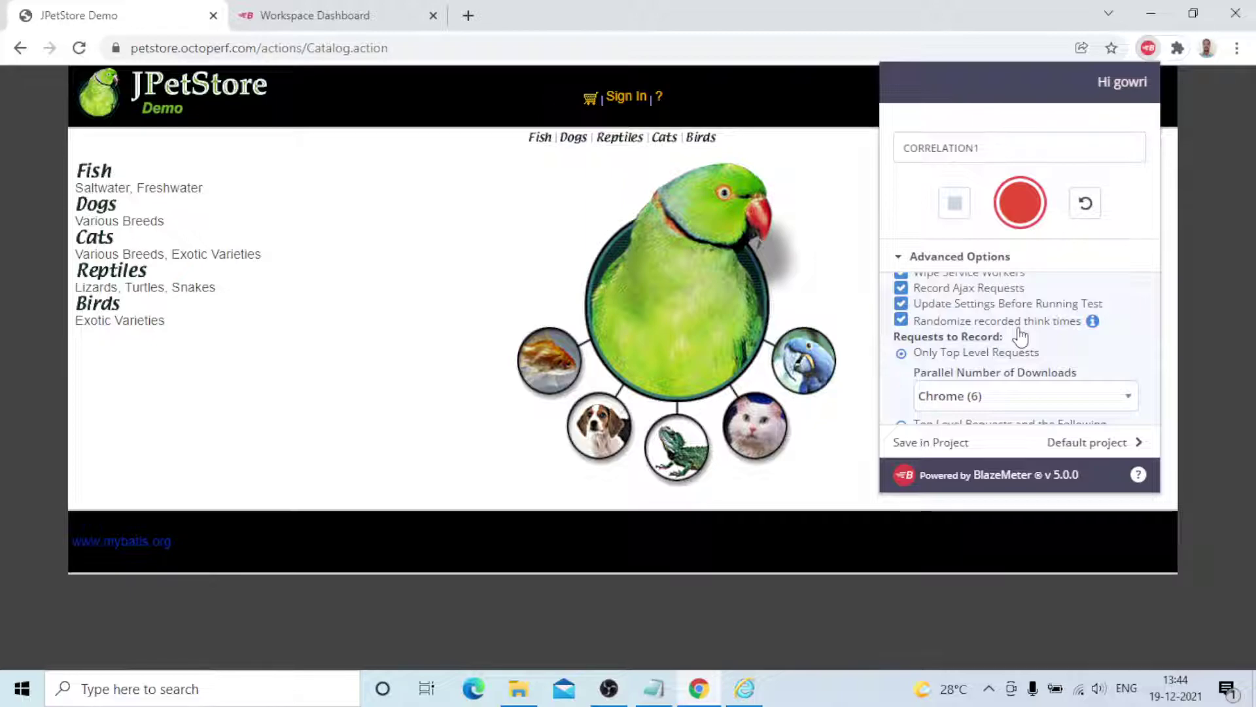
Step: On the JPetStore page, review the BlazeMeter recorder's advanced options, including the user agent list, filter pattern and requests to record
scroll(1021, 337, up, 3)
click(1066, 306)
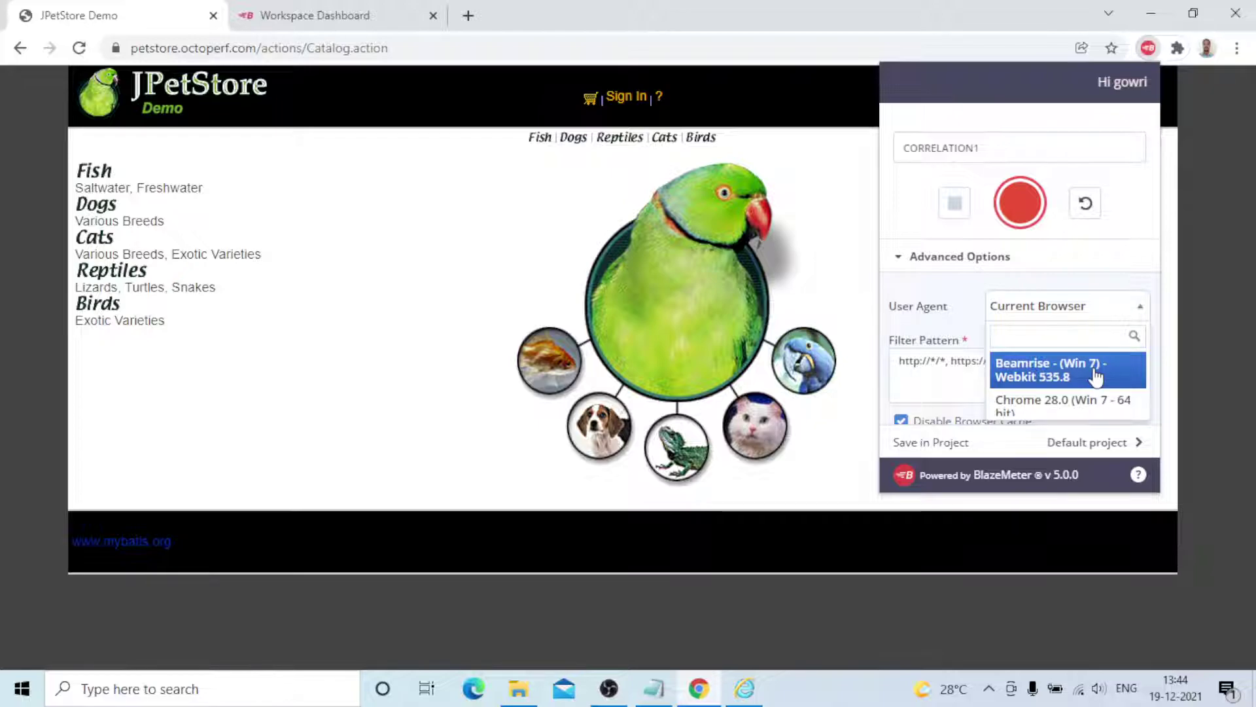
click(915, 366)
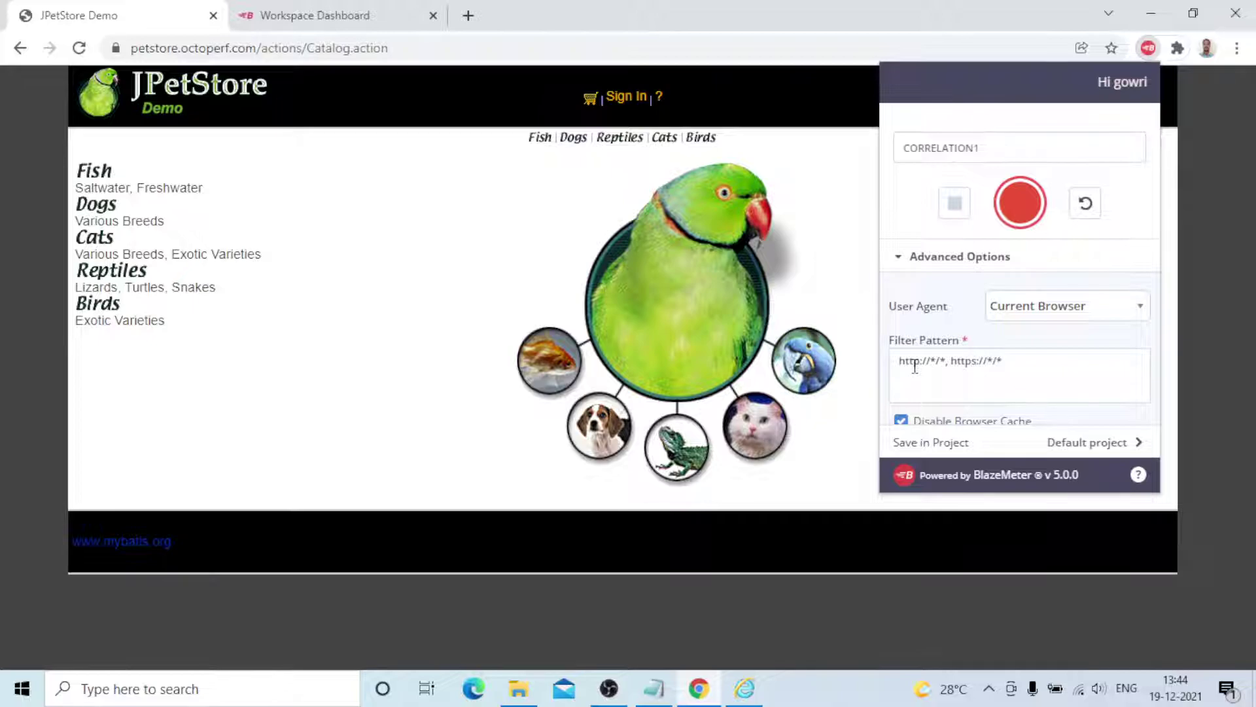
scroll(967, 425, down, 3)
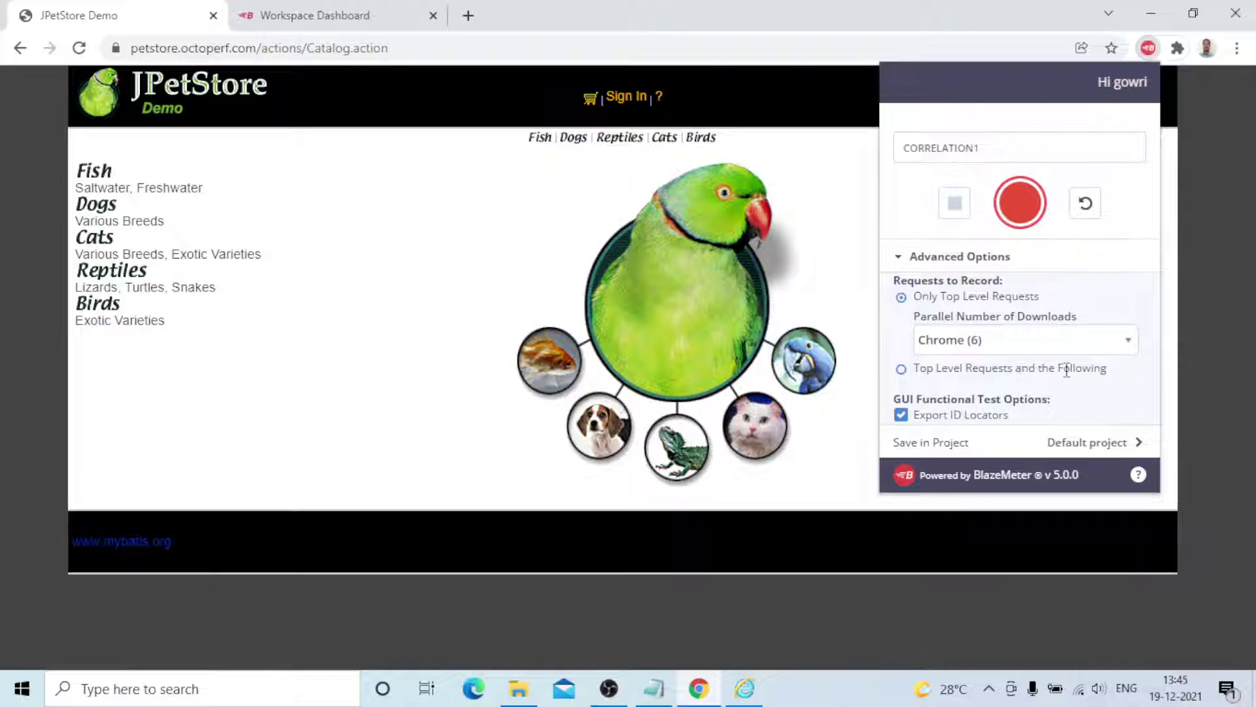
scroll(1067, 371, down, 3)
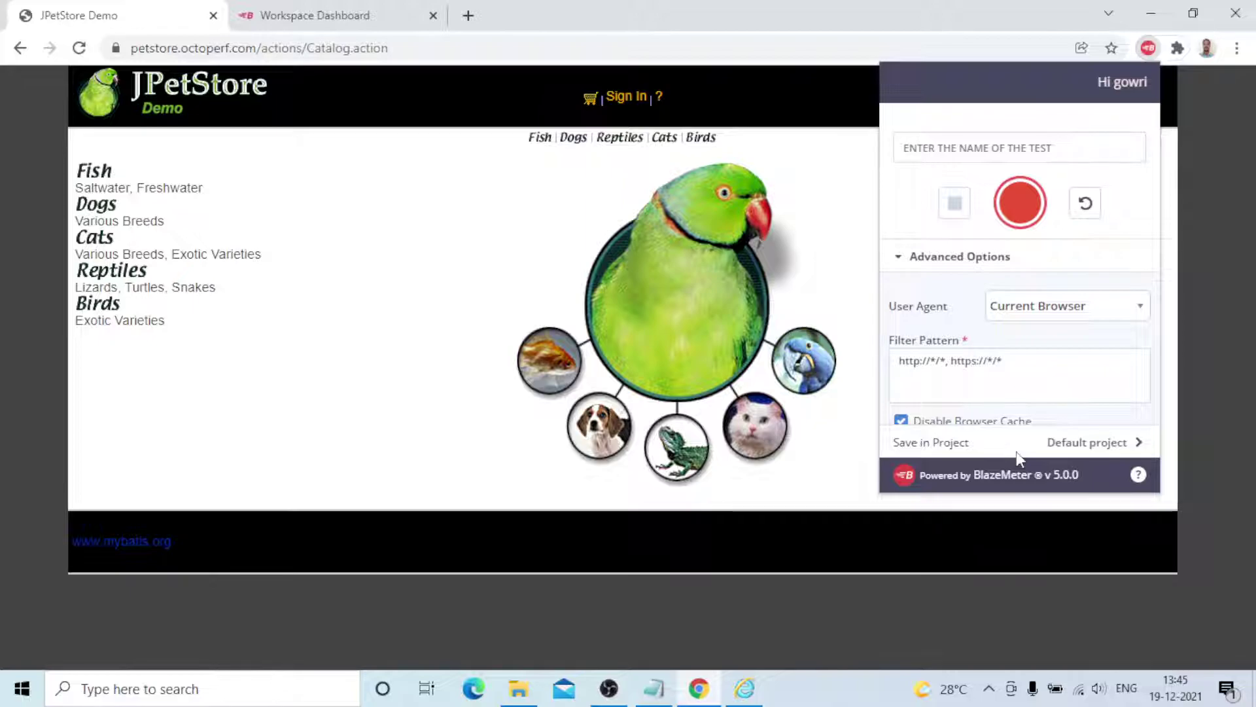
Step: Record a test named Blazemeter_Script_1 on JPetStore, signing in, adding fish item EST-1 to the cart, checking out and signing out
click(1026, 202)
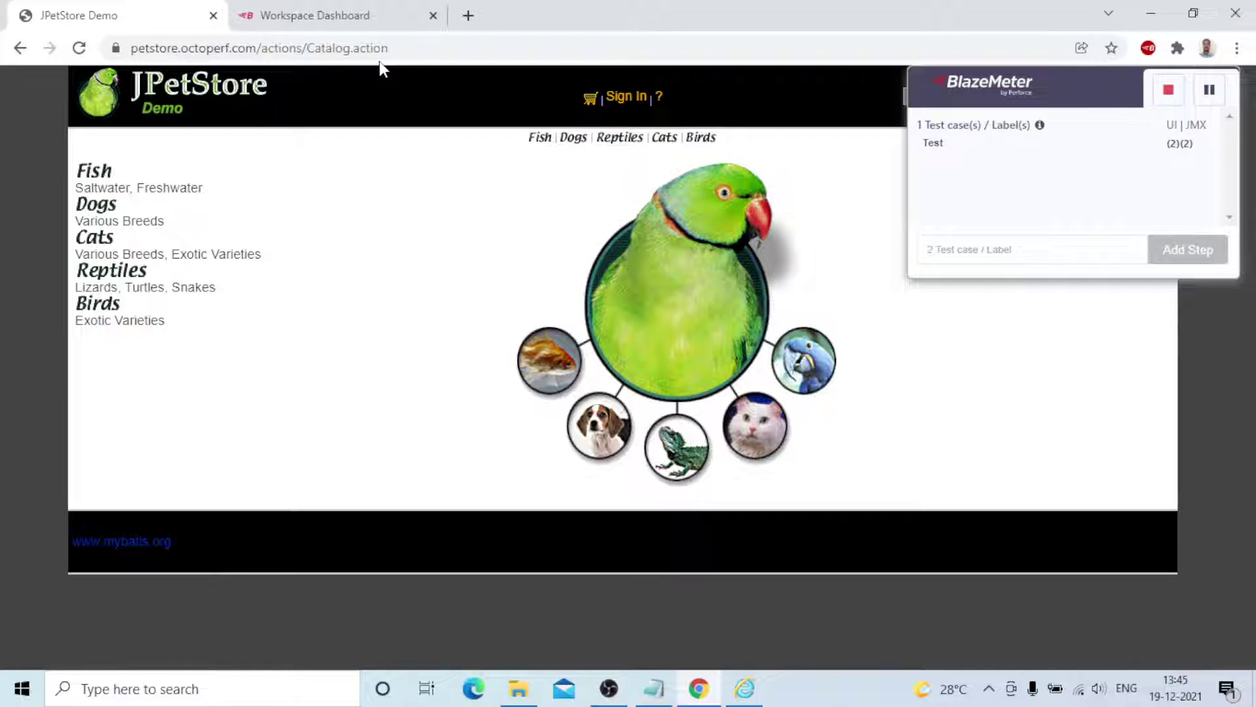
click(100, 195)
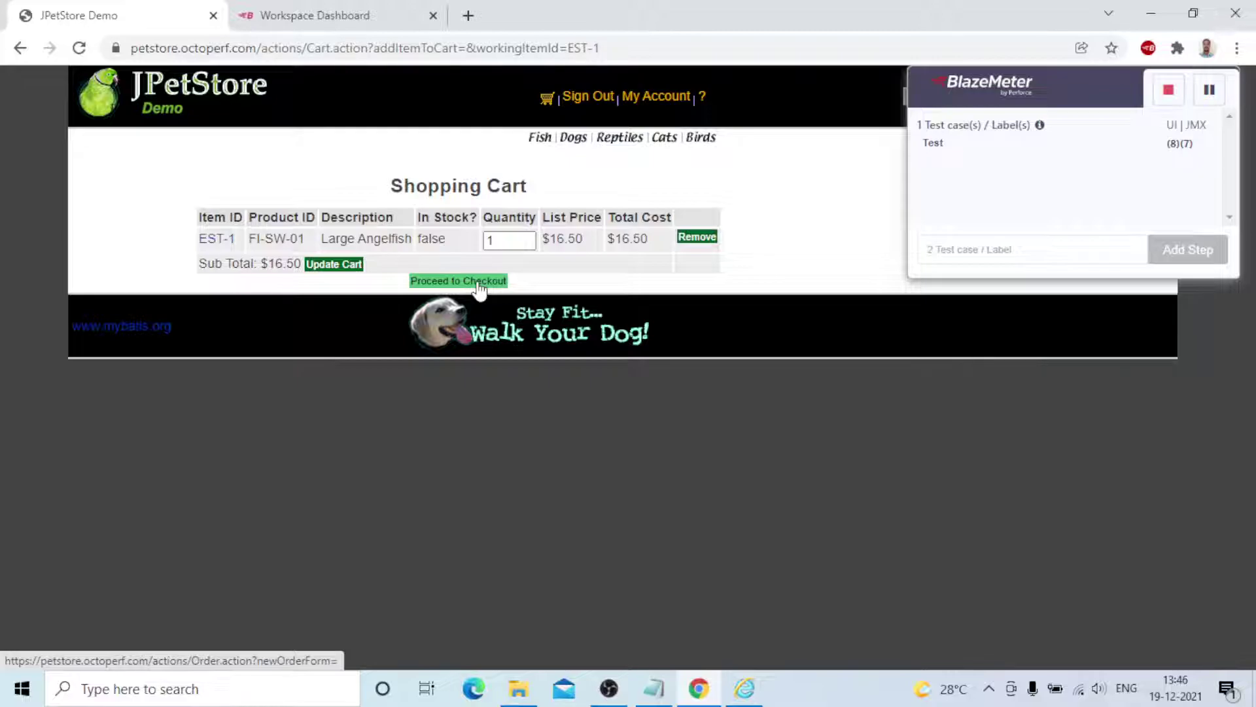
click(480, 283)
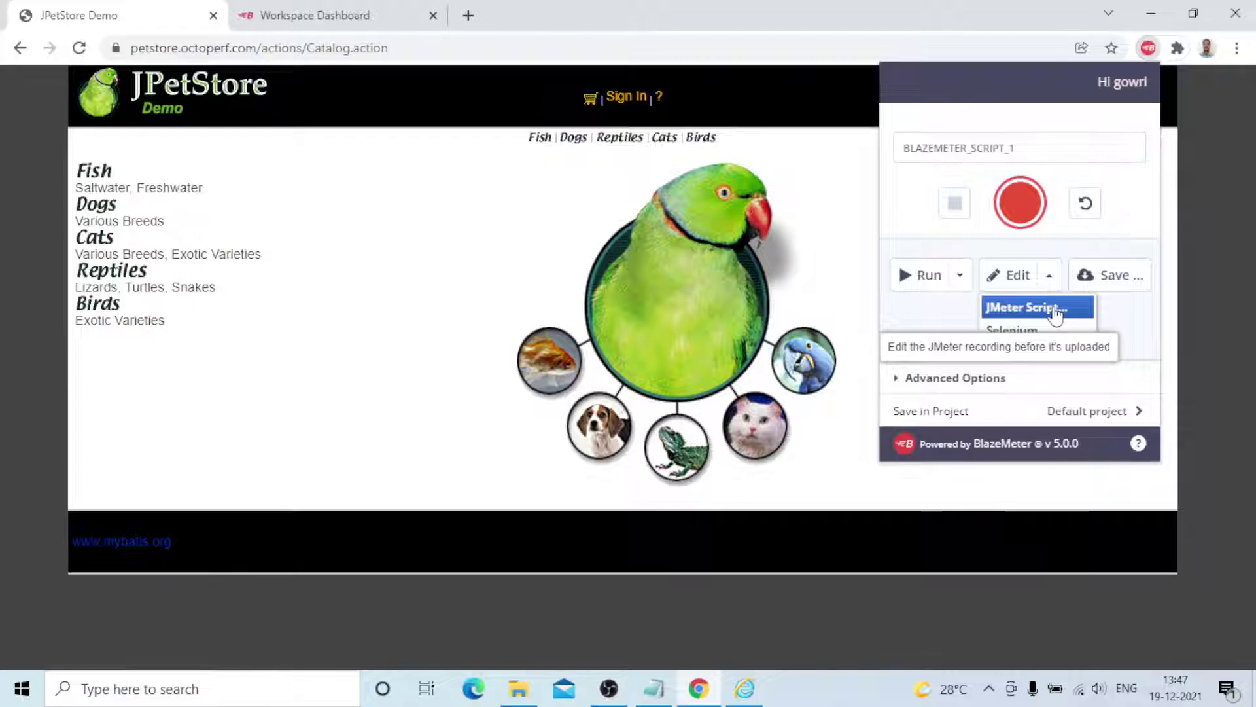
Step: View the recording's run types, open the recorded script in the BlazeMeter editor and export it as a JMX file
click(960, 275)
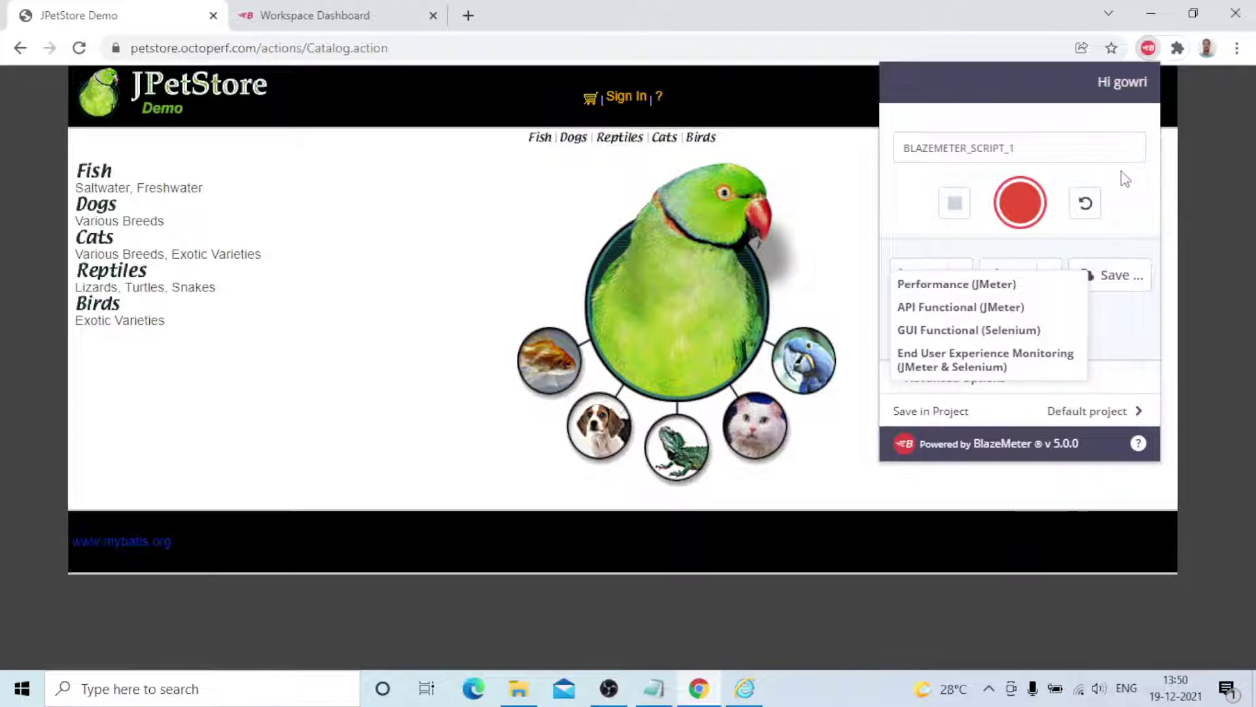
click(935, 219)
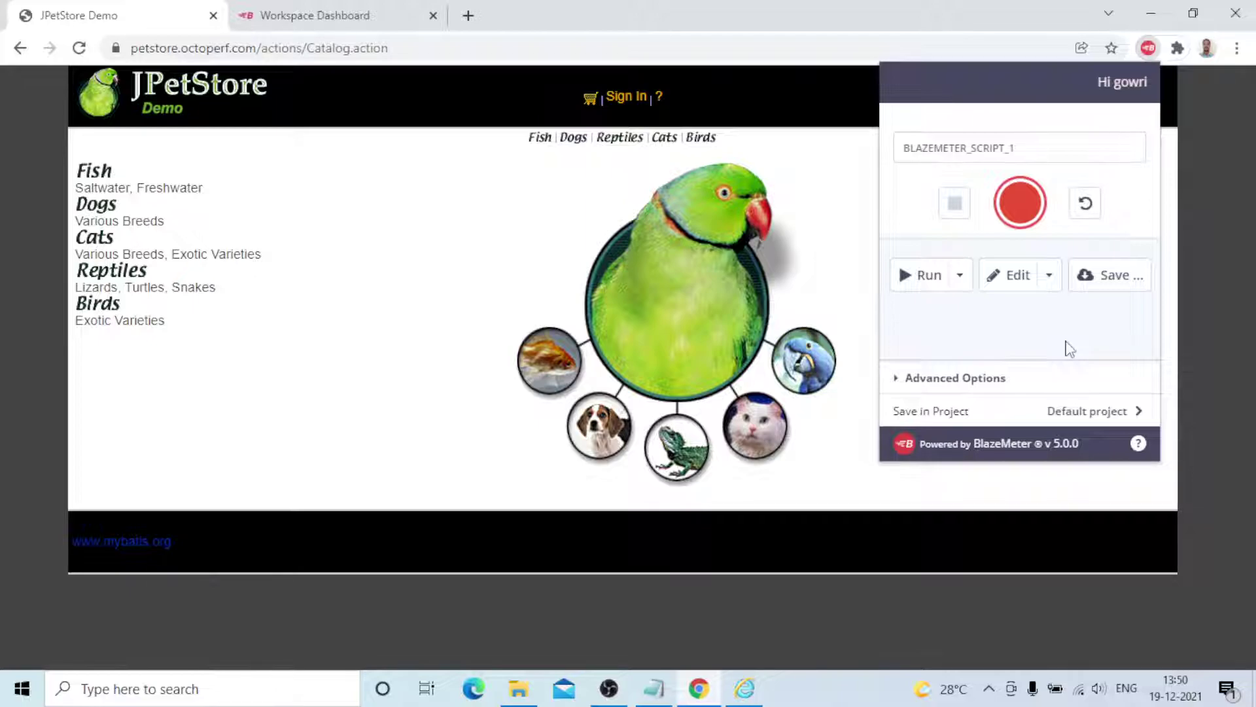
click(1014, 275)
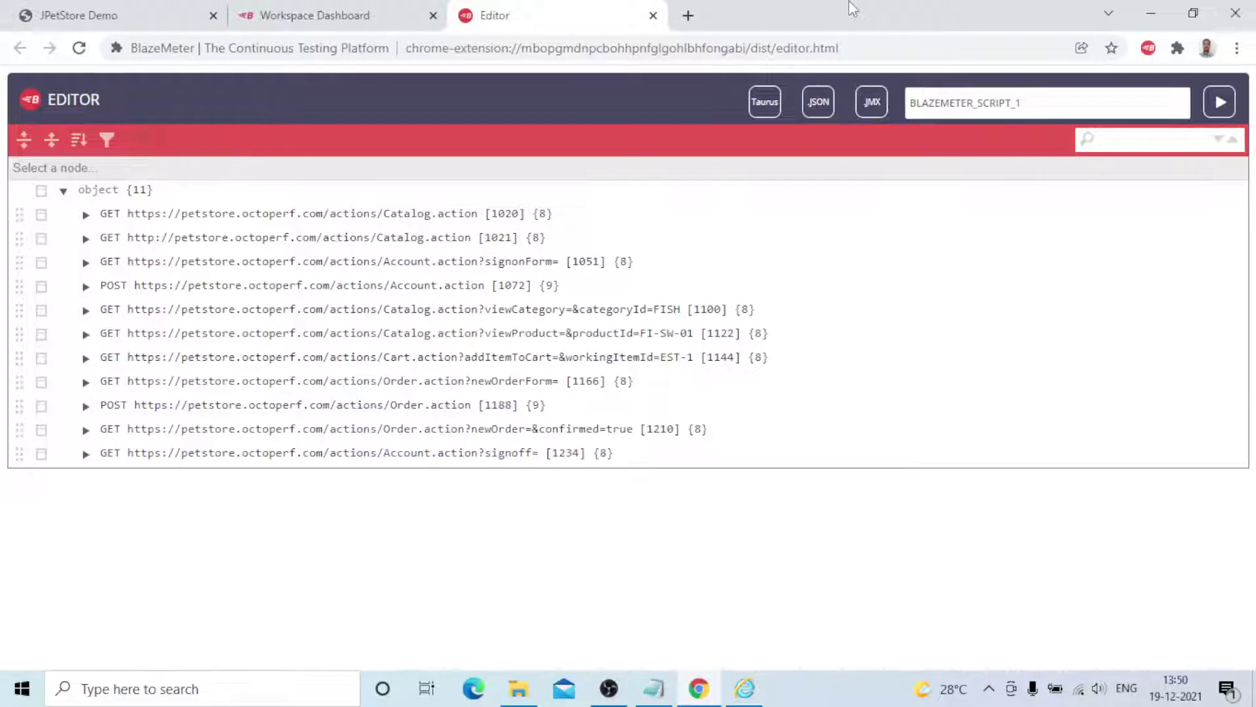
click(873, 101)
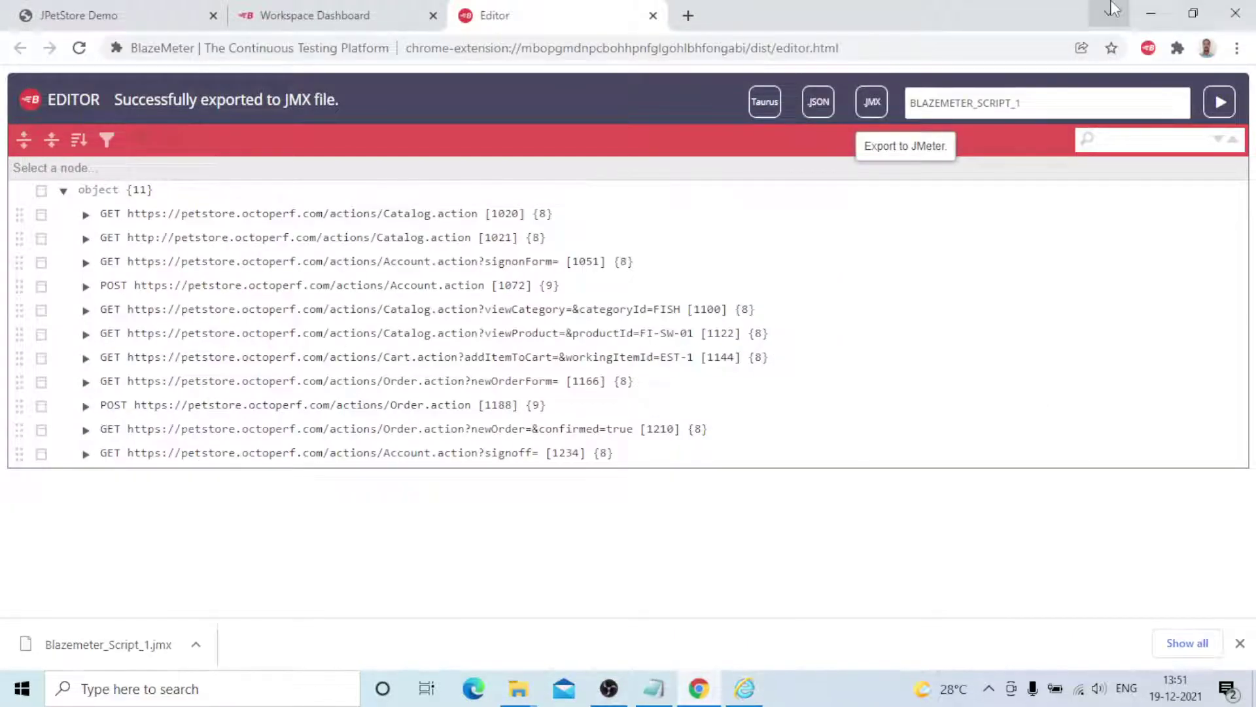
Step: Switch to File Explorer, find Blazemeter_Script_1.jmx in the Scripts folder, and launch Apache JMeter from the bin folder of apache-jmeter-5.4.1
click(1151, 11)
click(1150, 10)
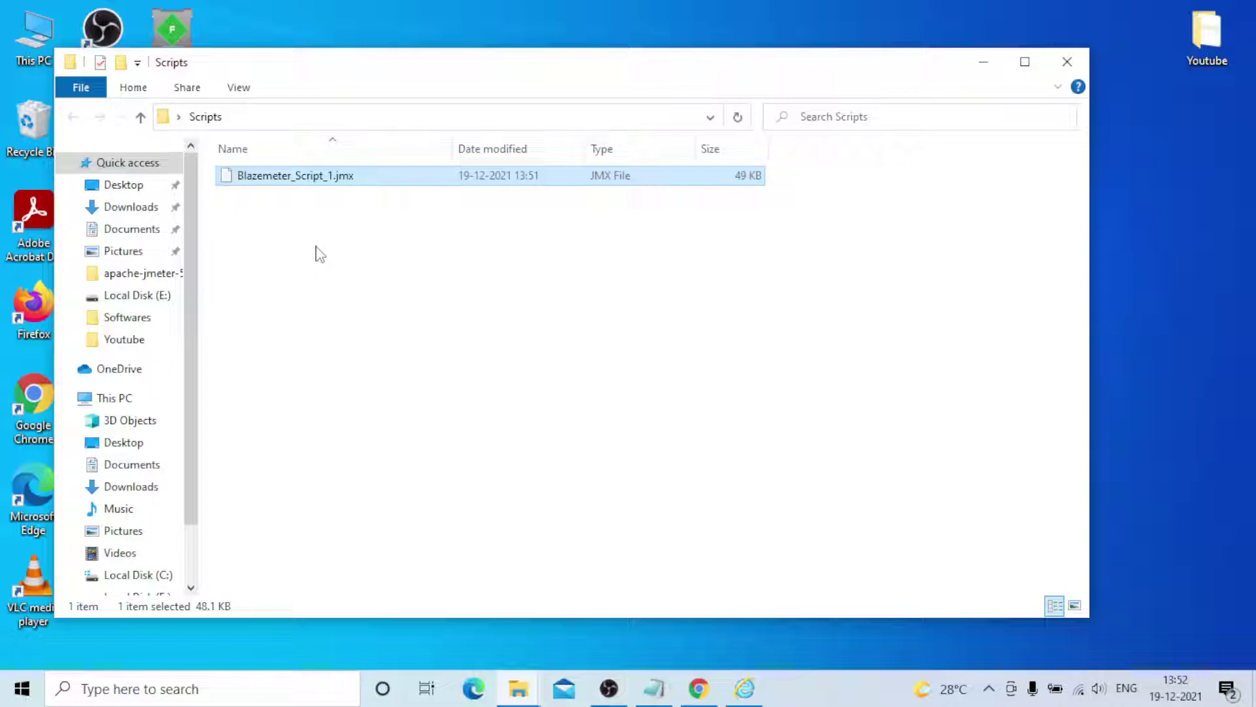
ctrl+click(382, 180)
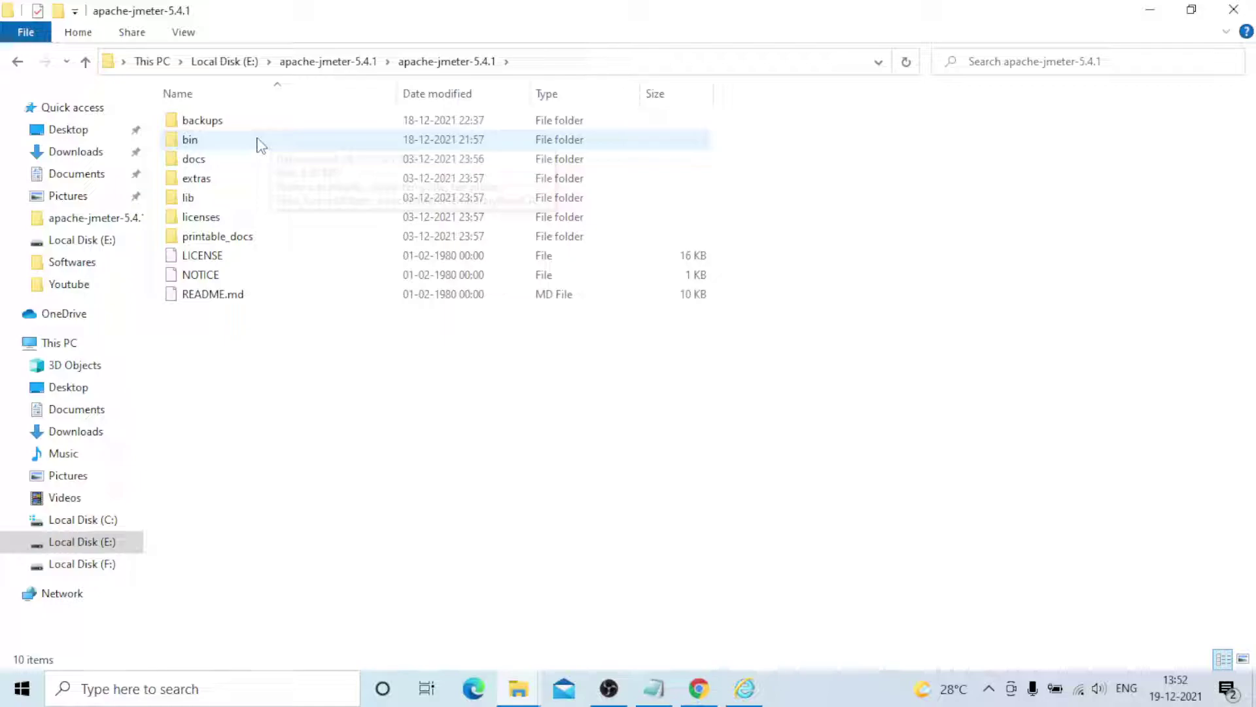
double_click(260, 144)
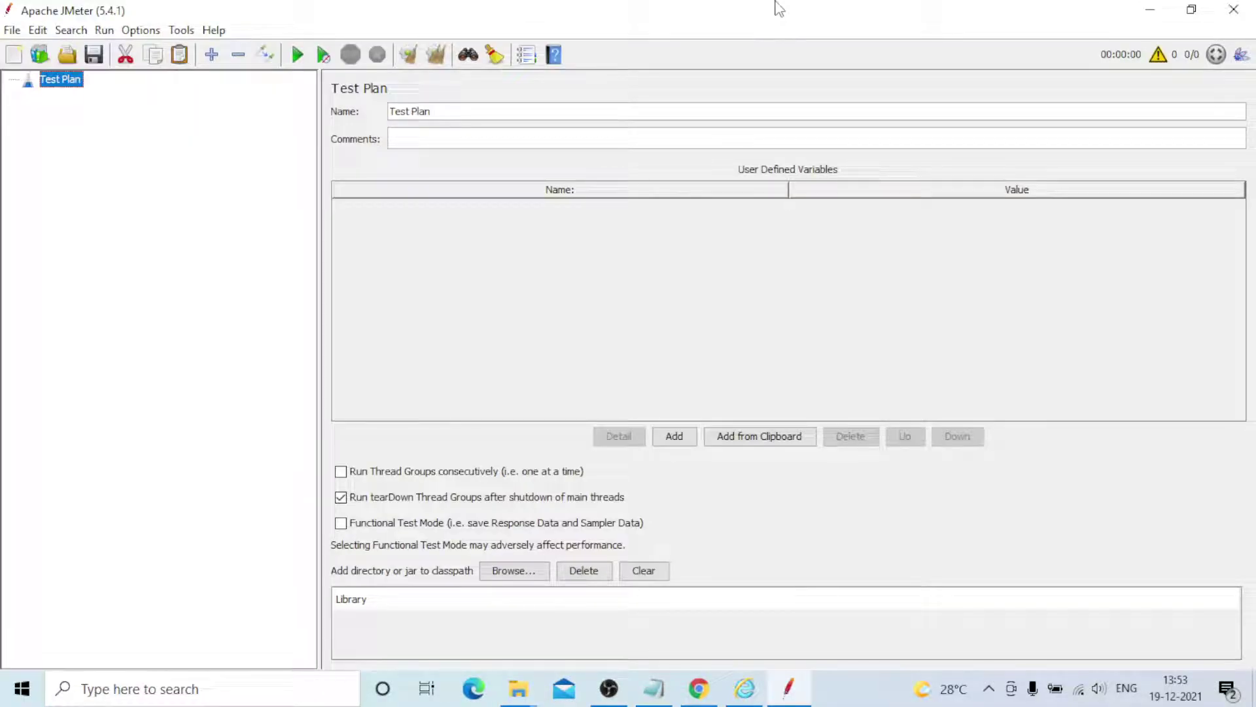
Step: Open Blazemeter_Script_1.jmx from the desktop Scripts folder in JMeter
click(12, 30)
mouse_move(51, 113)
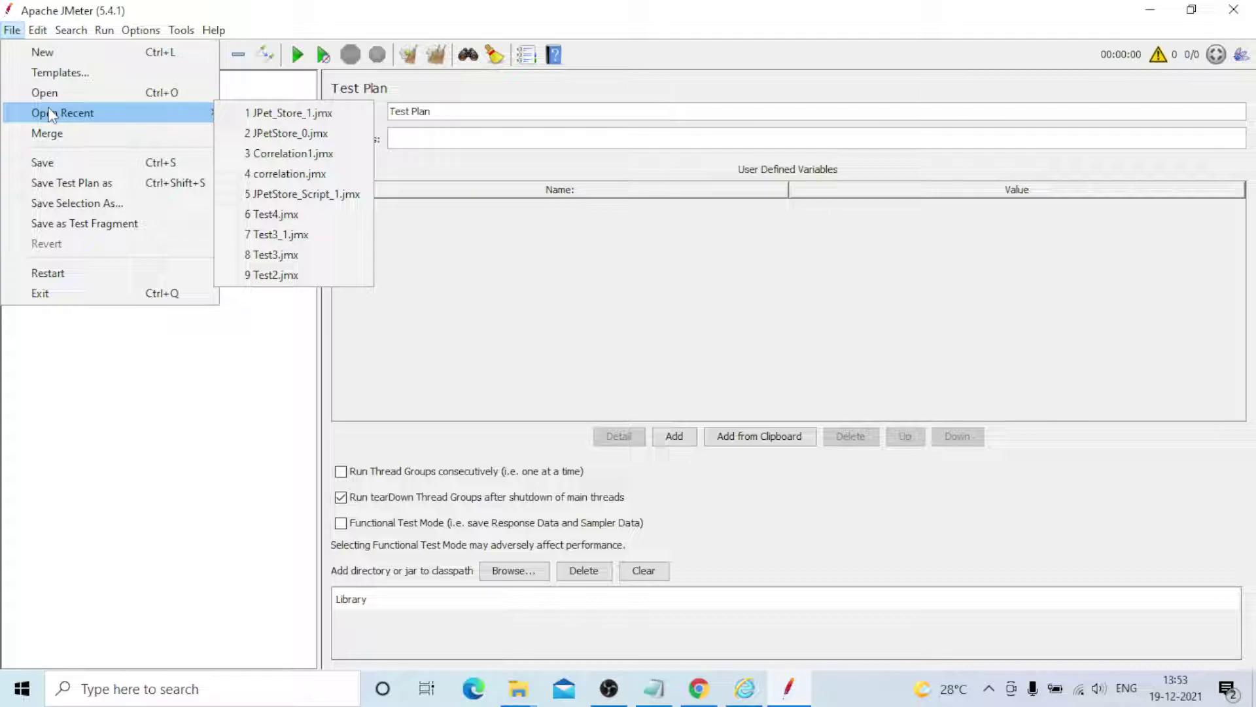
click(44, 93)
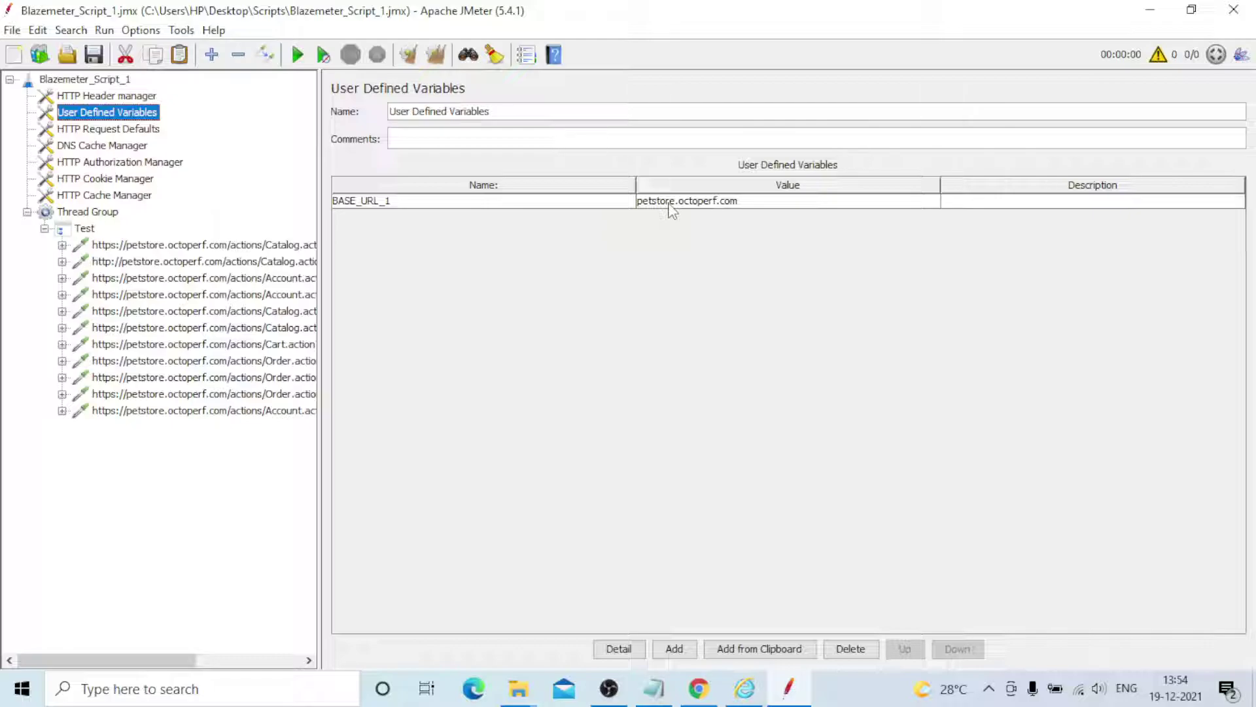
Step: Examine the script's elements from HTTP Request Defaults through the cache and authorization managers to the first Catalog.action request
click(124, 129)
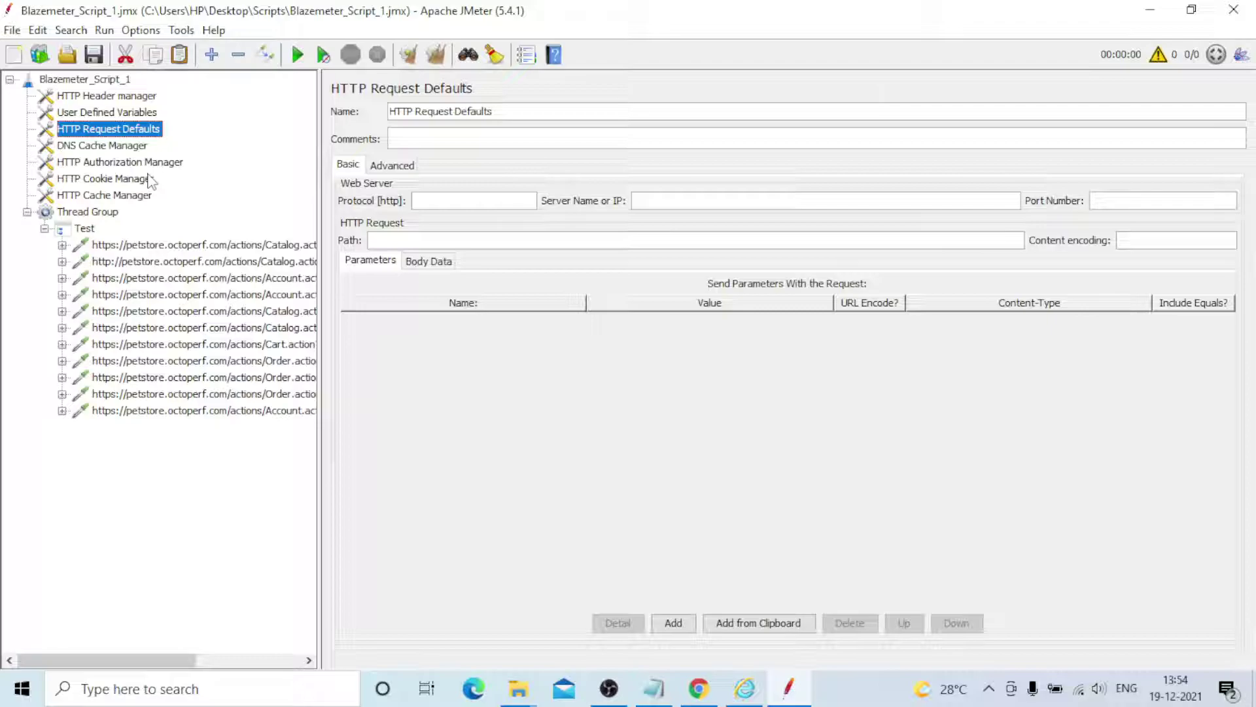
key(Down)
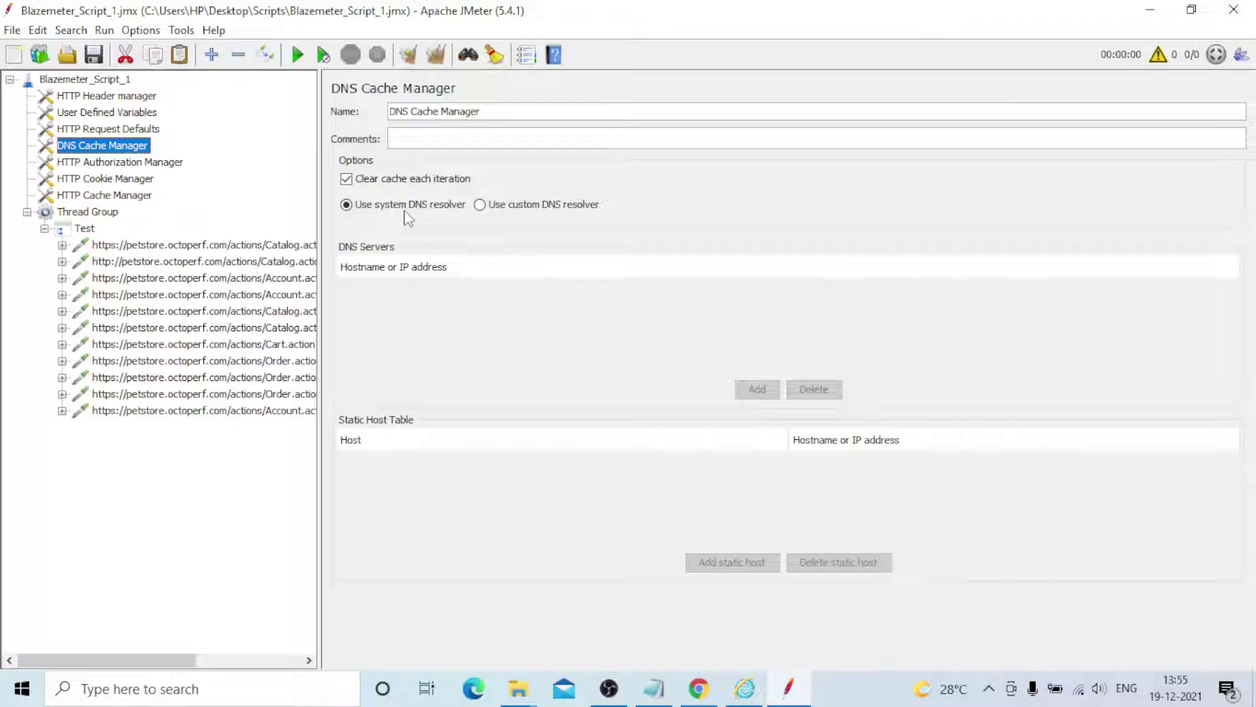
key(Down)
key(Down)
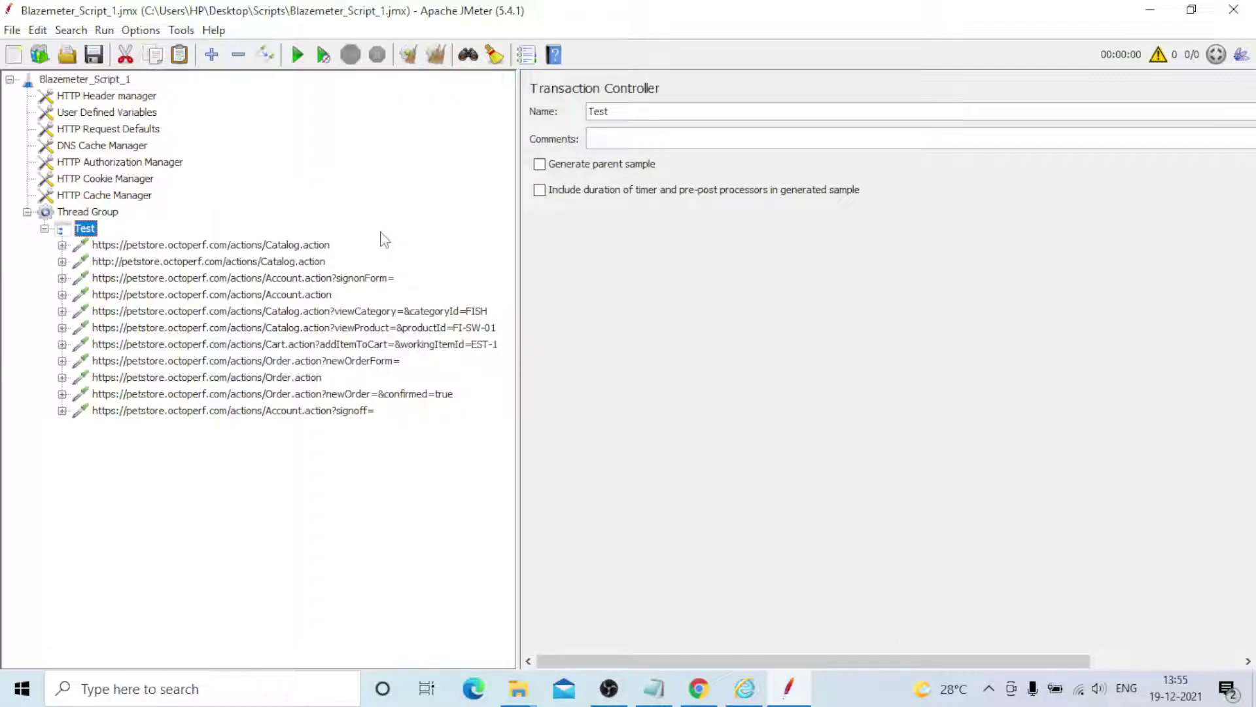
key(Down)
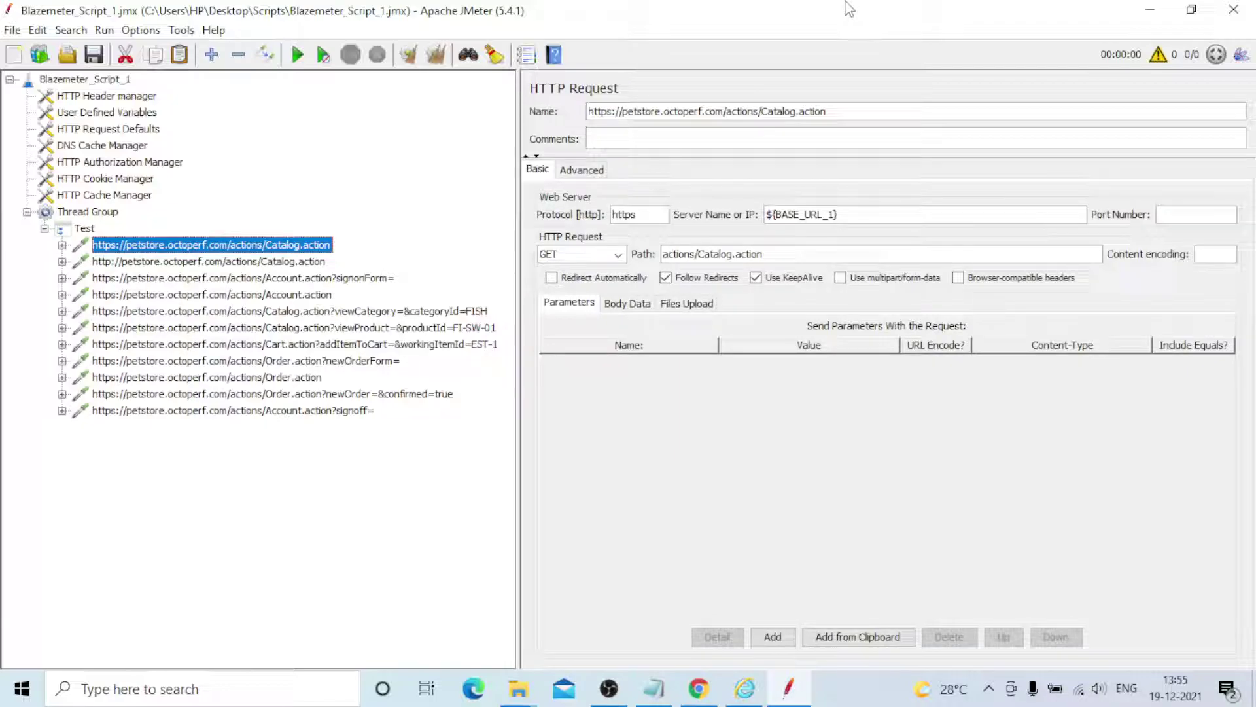
Step: Expand the recorded requests and check the HTTP Header manager under the first Catalog.action request
click(63, 410)
click(63, 394)
click(62, 378)
click(62, 360)
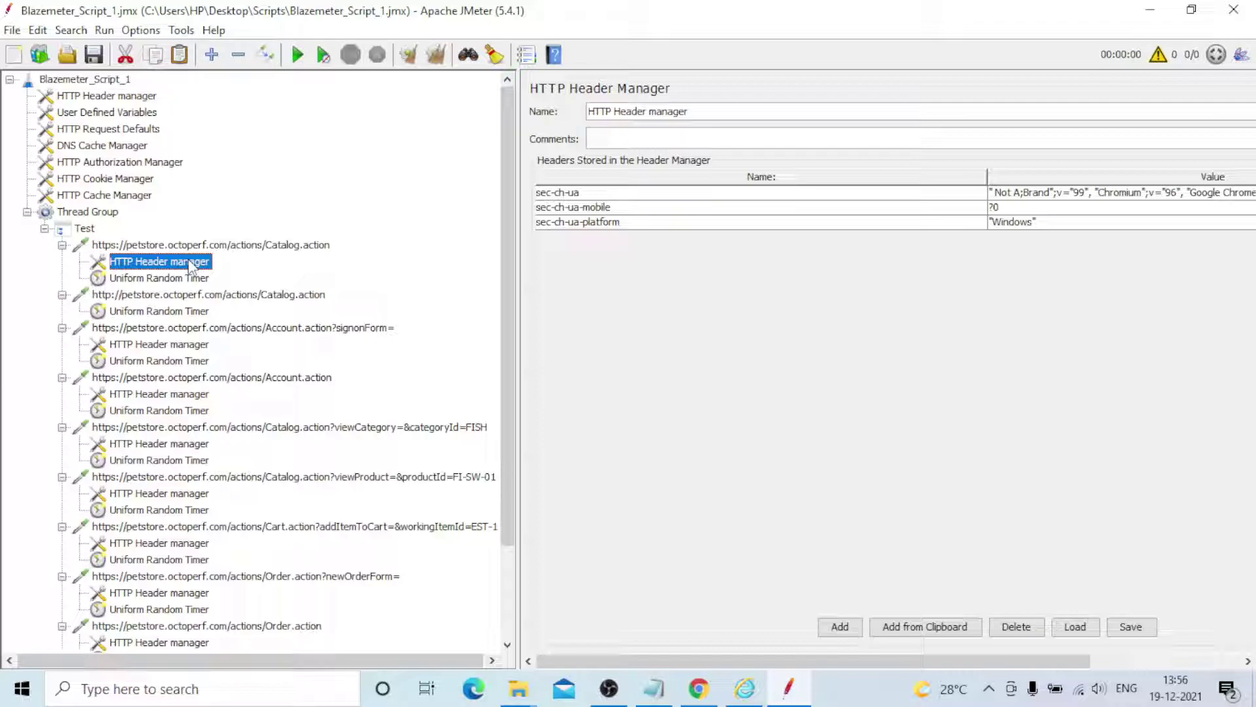
Step: Examine the Account.action POST request's parameters with a widened Value column, and look through the remaining requests and timers down to signoff
click(131, 378)
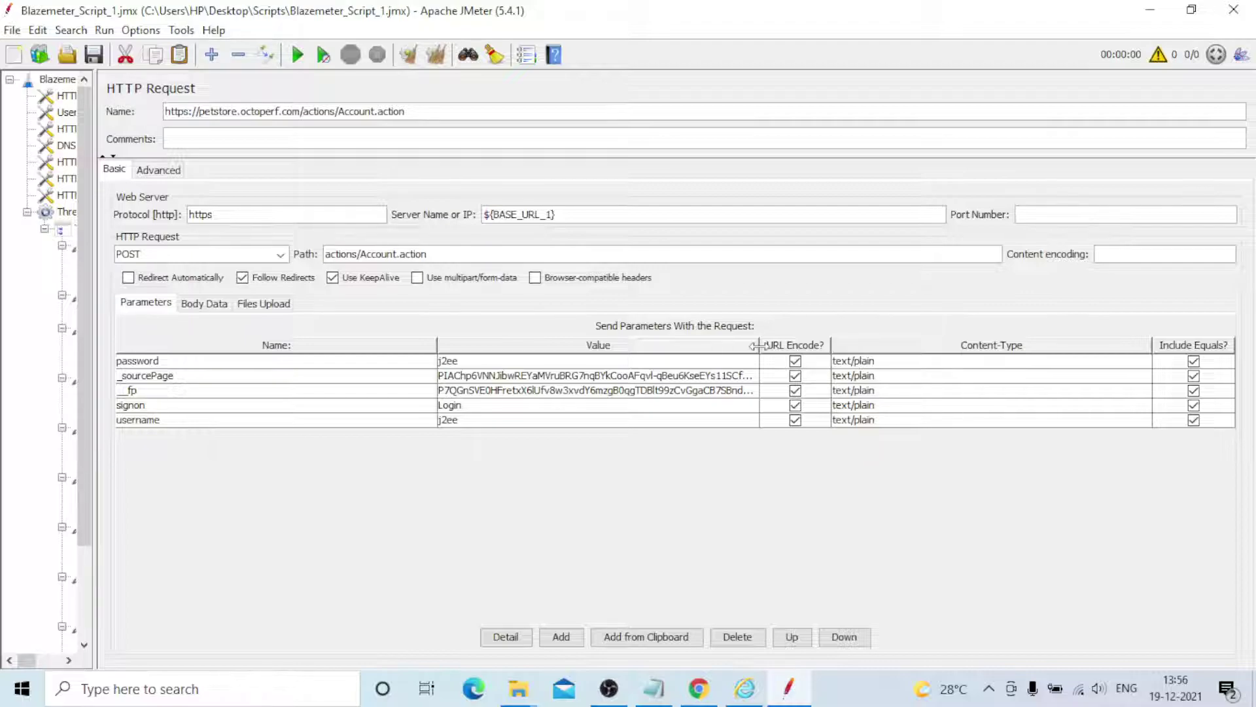
drag(760, 345, 1052, 345)
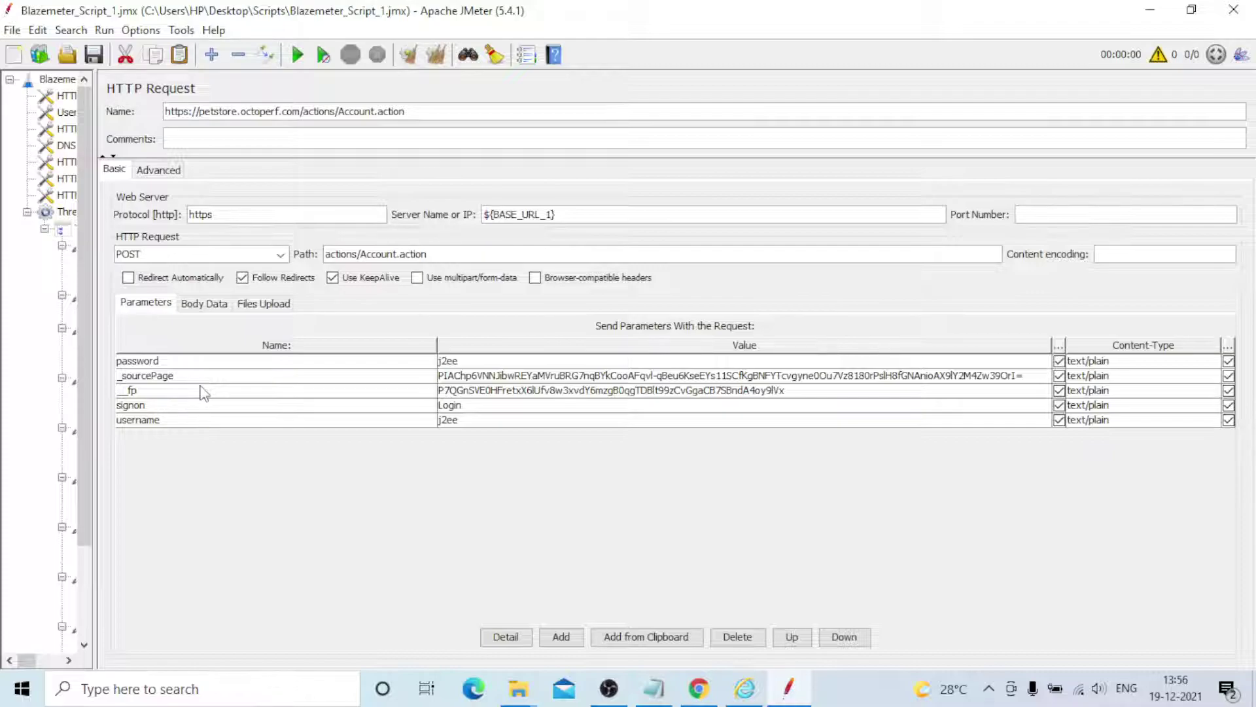
drag(96, 393, 487, 392)
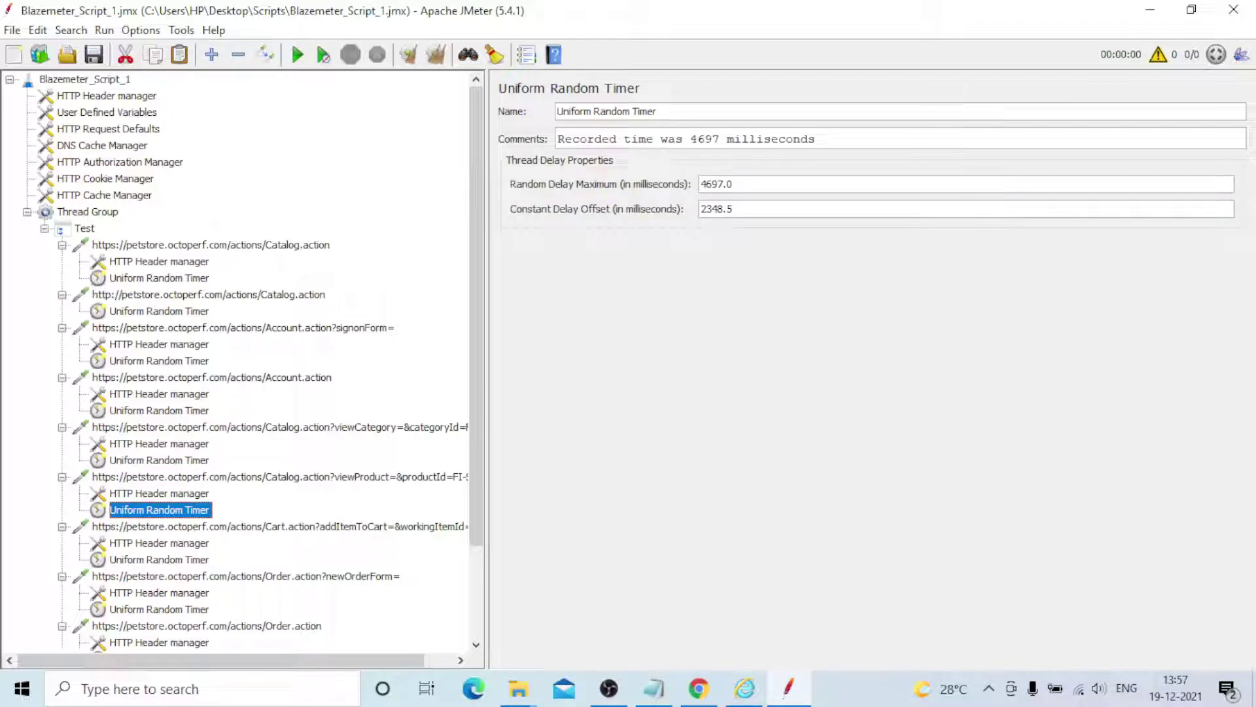
key(Down)
scroll(478, 288, down, 2)
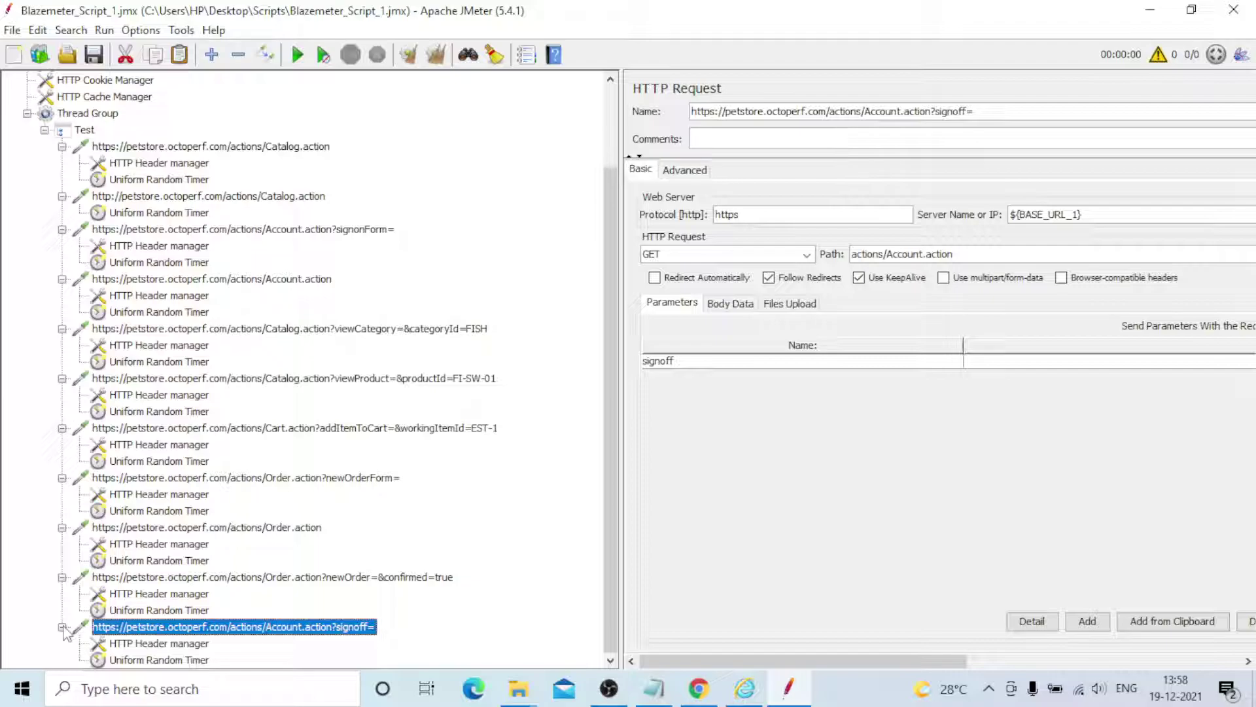
Step: Collapse all the recorded requests under the Test controller
click(62, 626)
click(62, 610)
click(62, 593)
click(62, 576)
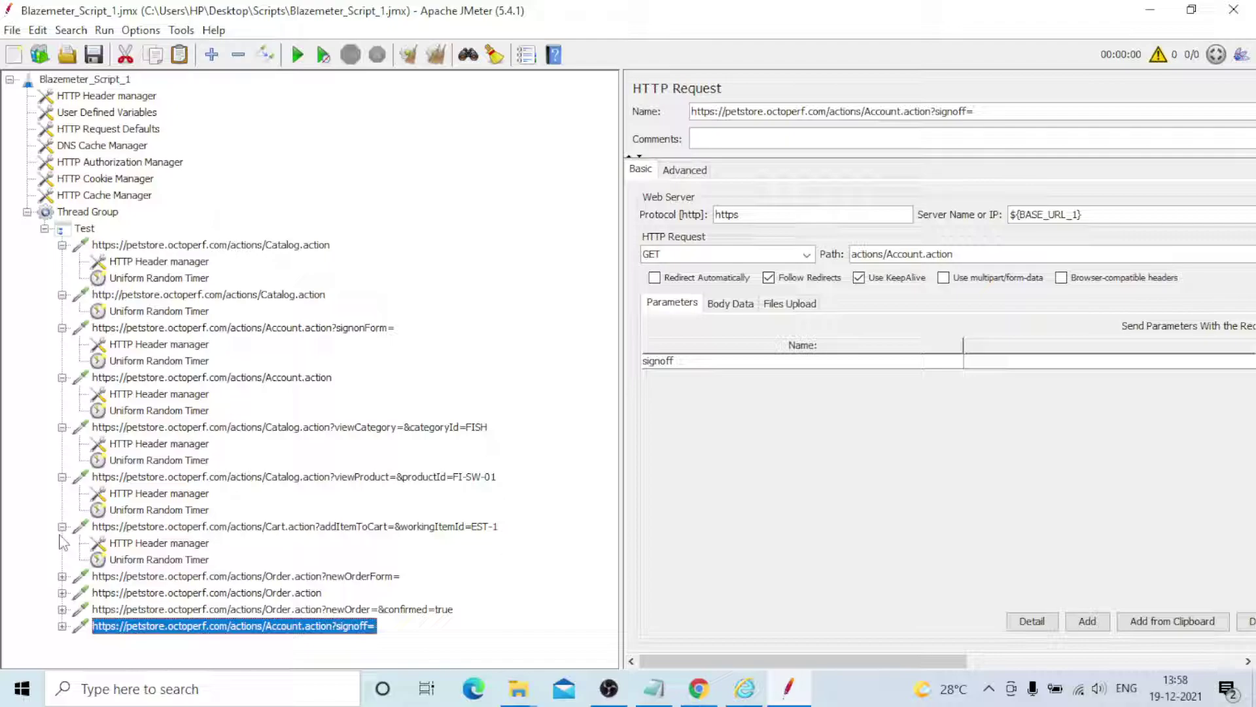
click(62, 527)
click(62, 477)
click(62, 428)
click(62, 377)
click(62, 328)
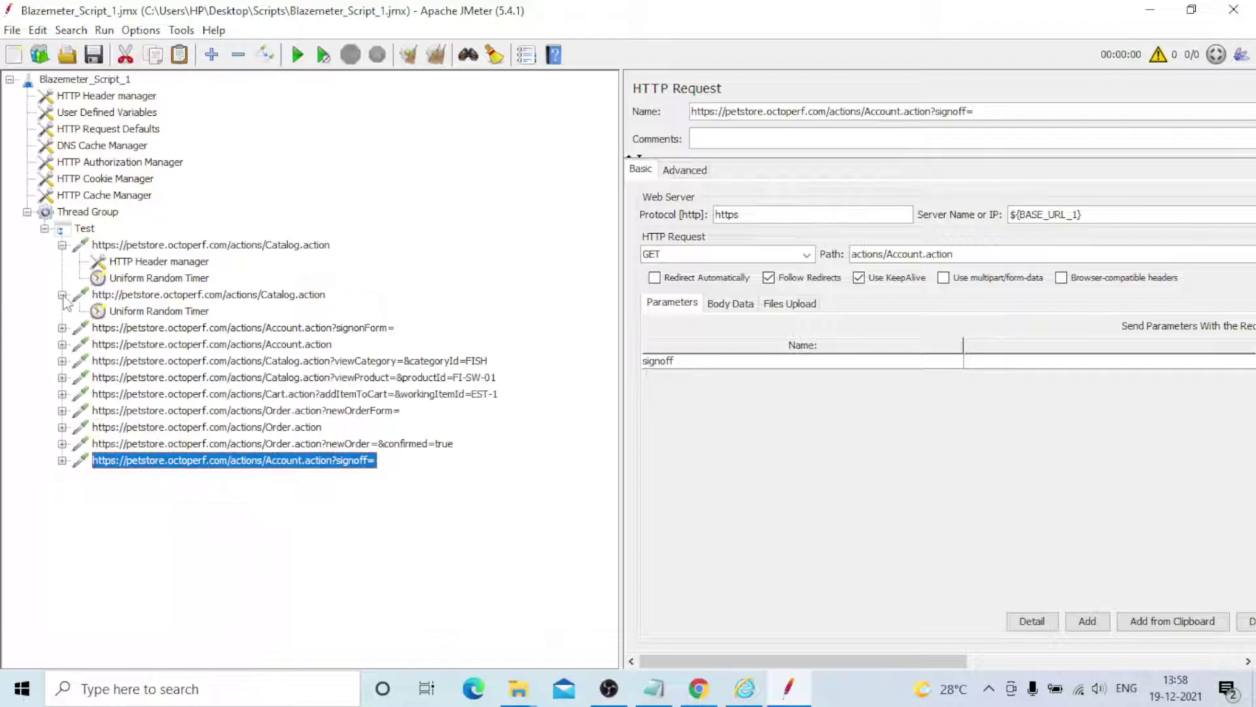
click(62, 295)
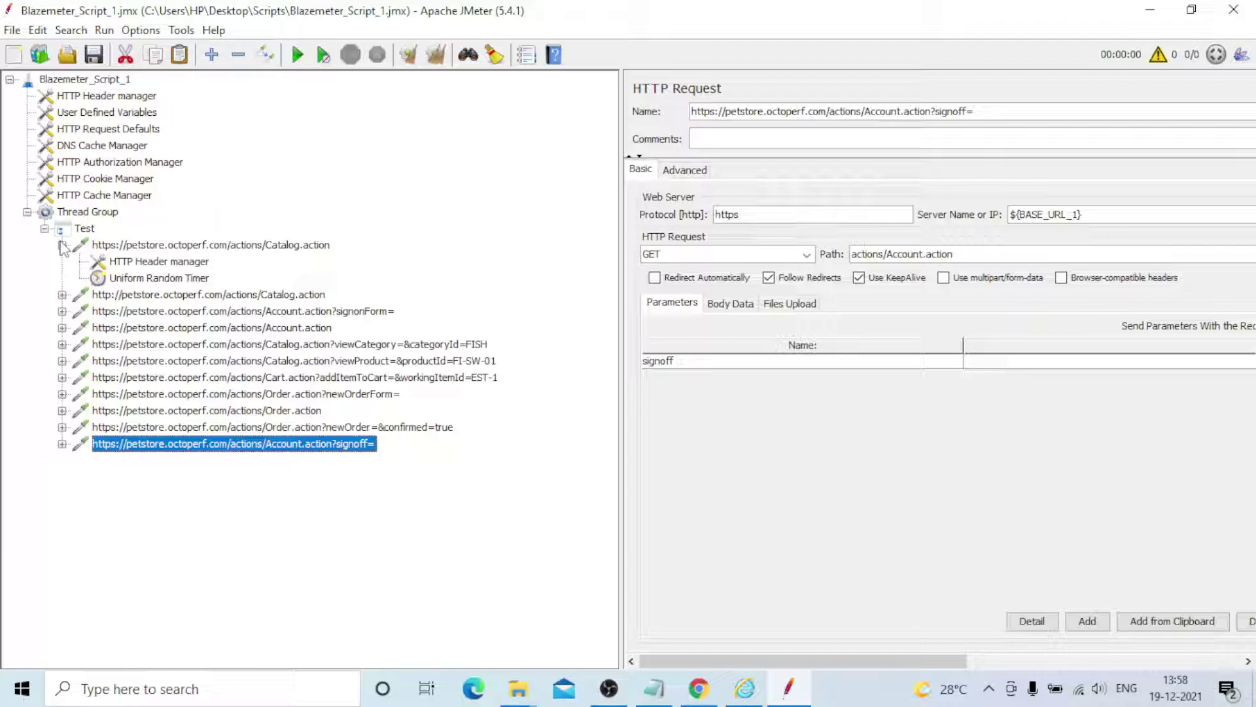
click(63, 245)
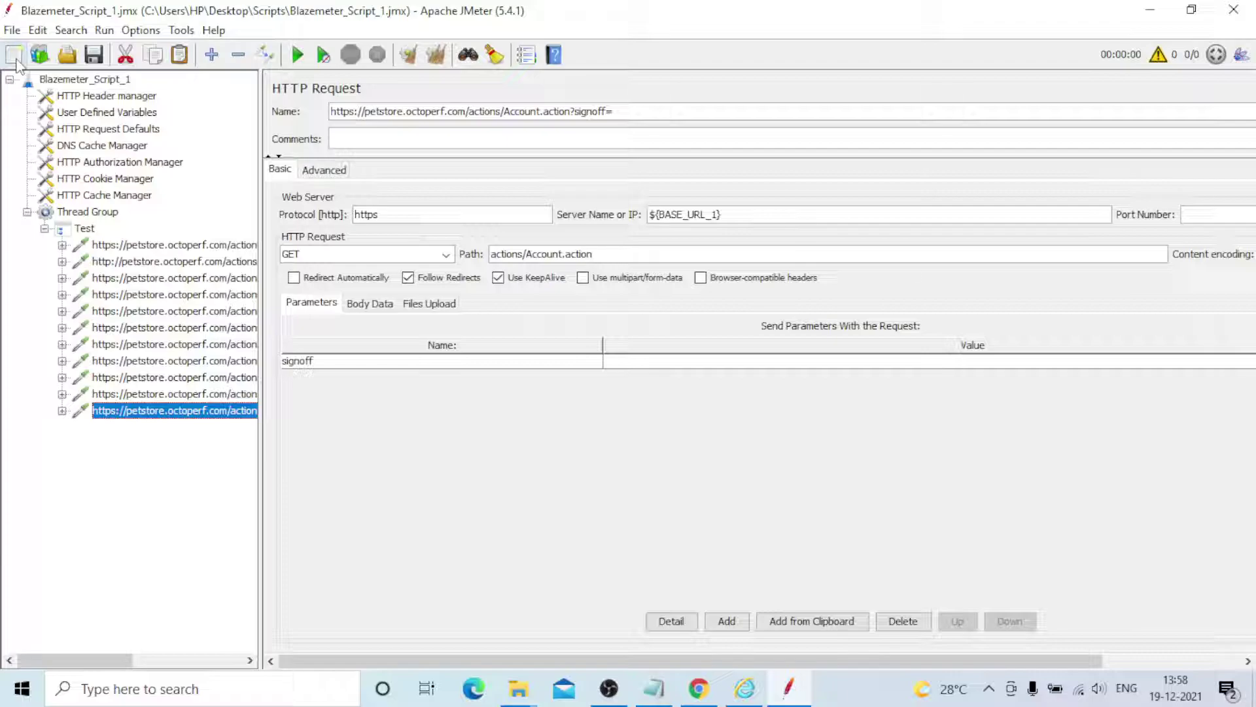
Step: Create a new test plan containing a thread group with a Recording Controller and View Results Tree, plus an HTTP(S) Test Script Recorder
click(15, 57)
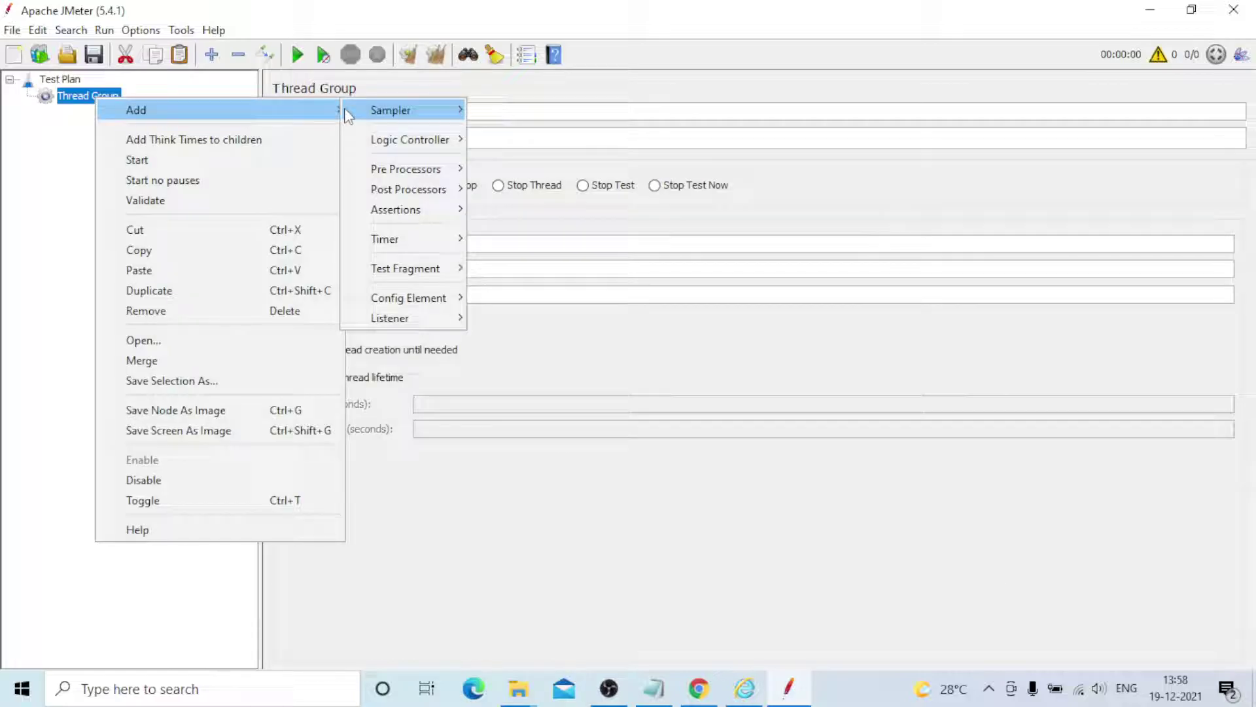
mouse_move(456, 116)
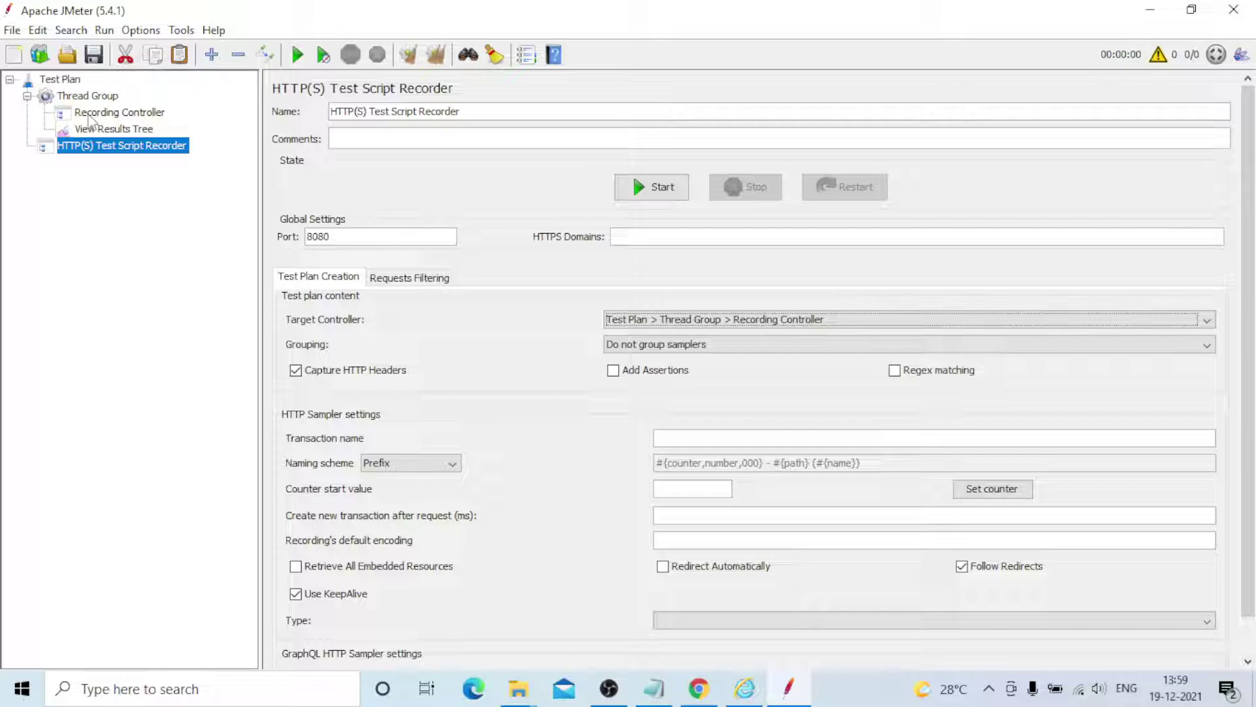
Step: Add the suggested URL patterns to exclude to the recorder's request filtering and review its test plan creation settings
click(410, 278)
click(868, 601)
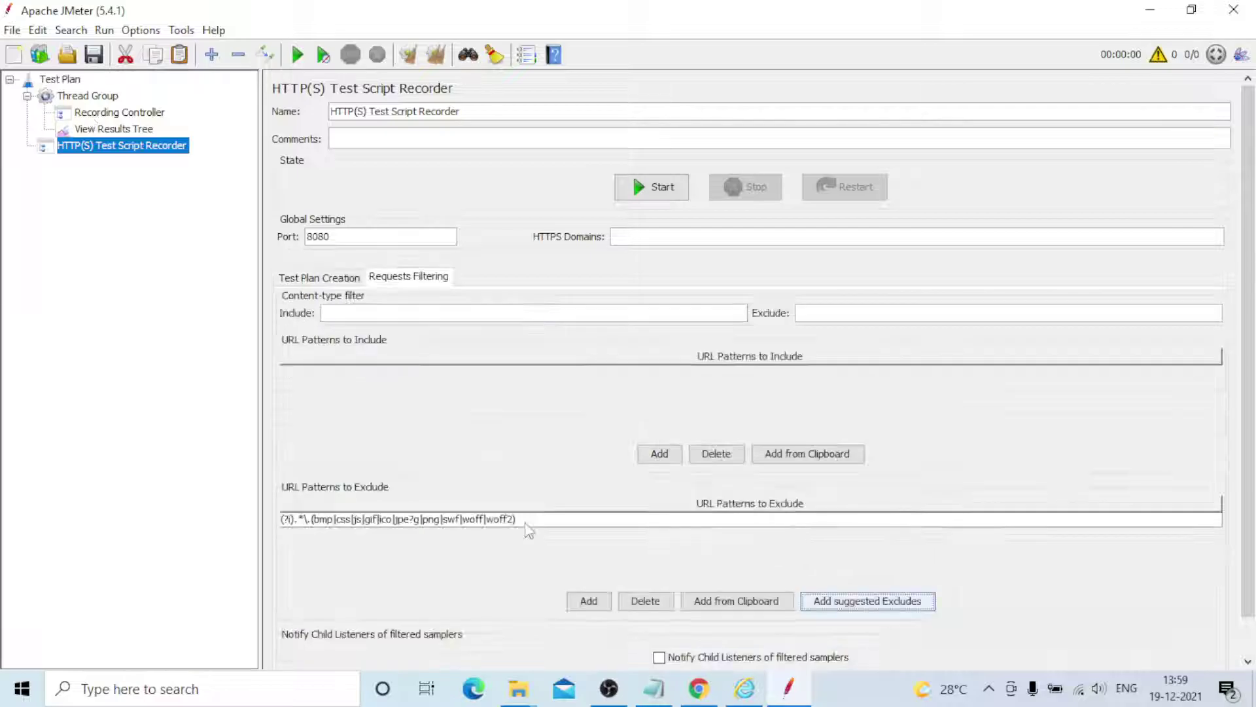
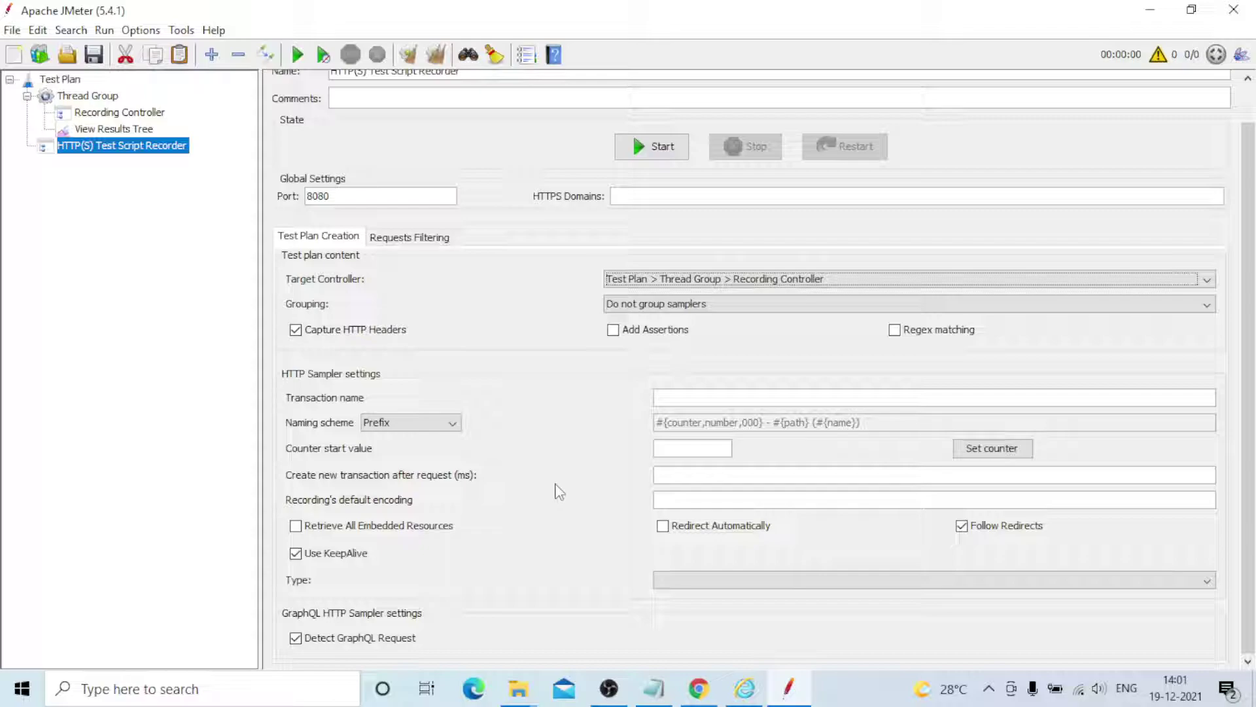
scroll(351, 659, up, 1)
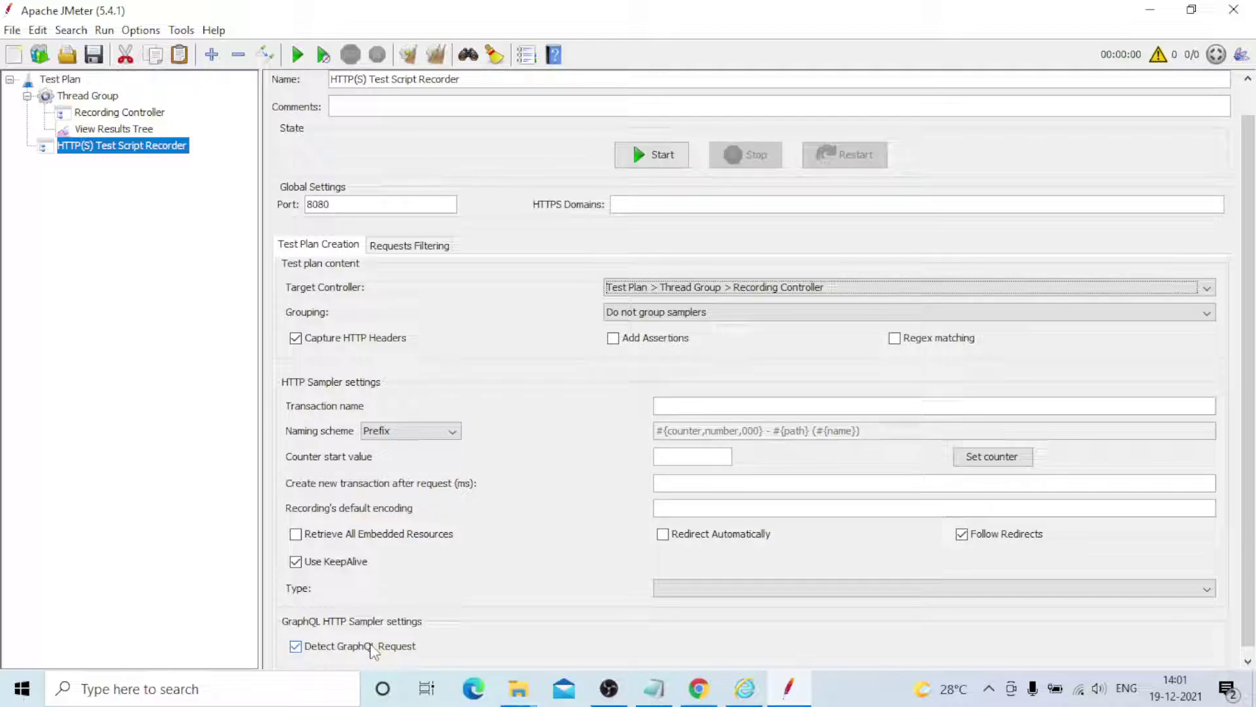
scroll(498, 605, up, 2)
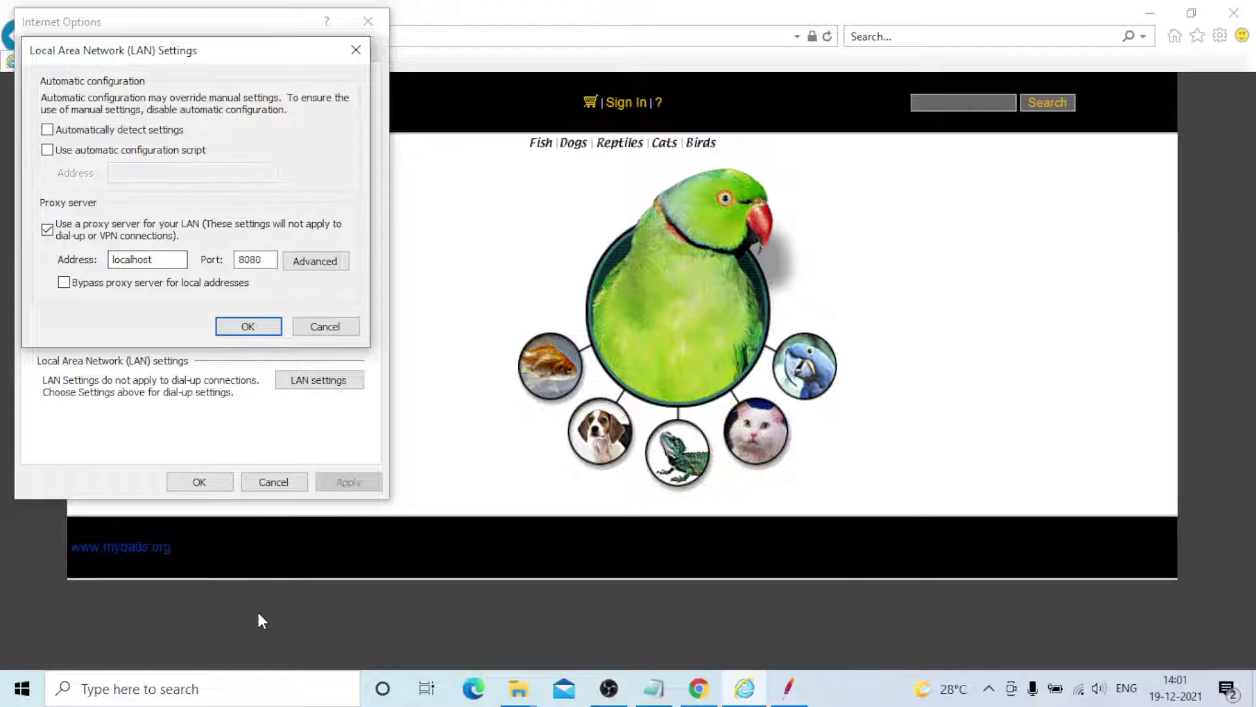
Step: Look up the computer's network details in Command Prompt with ipconfig and getmac, and enter ifconfig as the alternative without running it
click(572, 222)
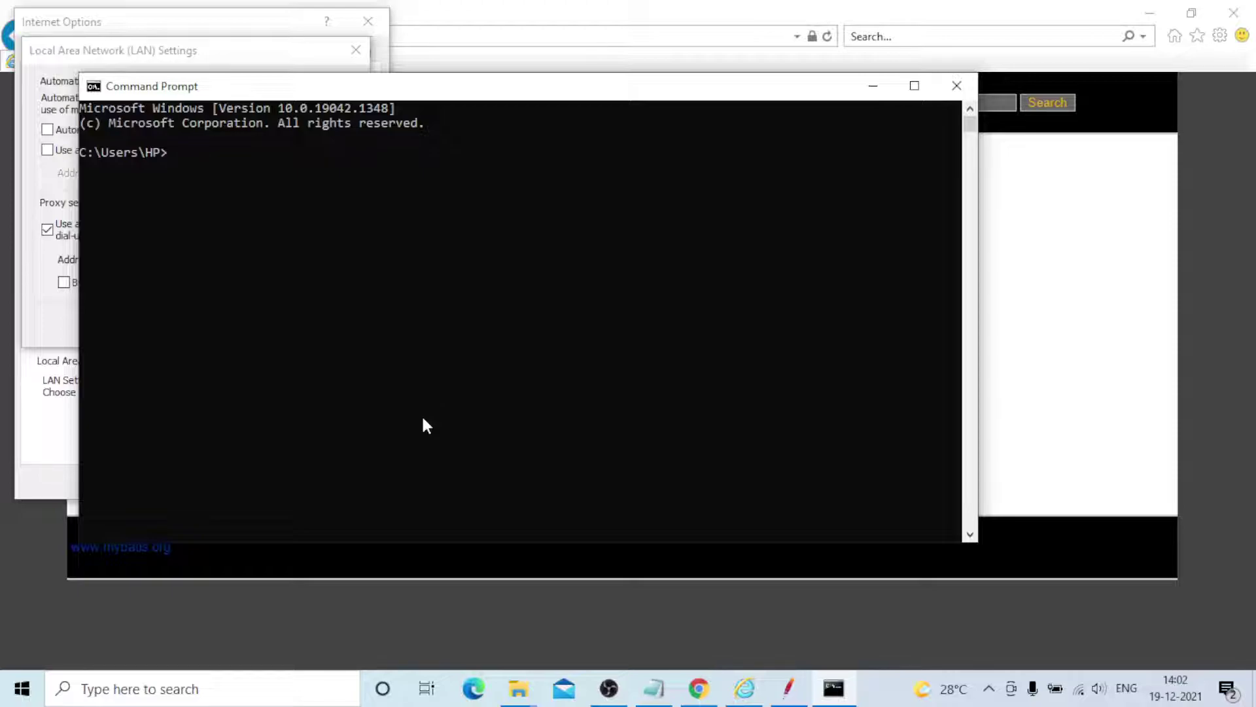
text(ipconfig)
key(Return)
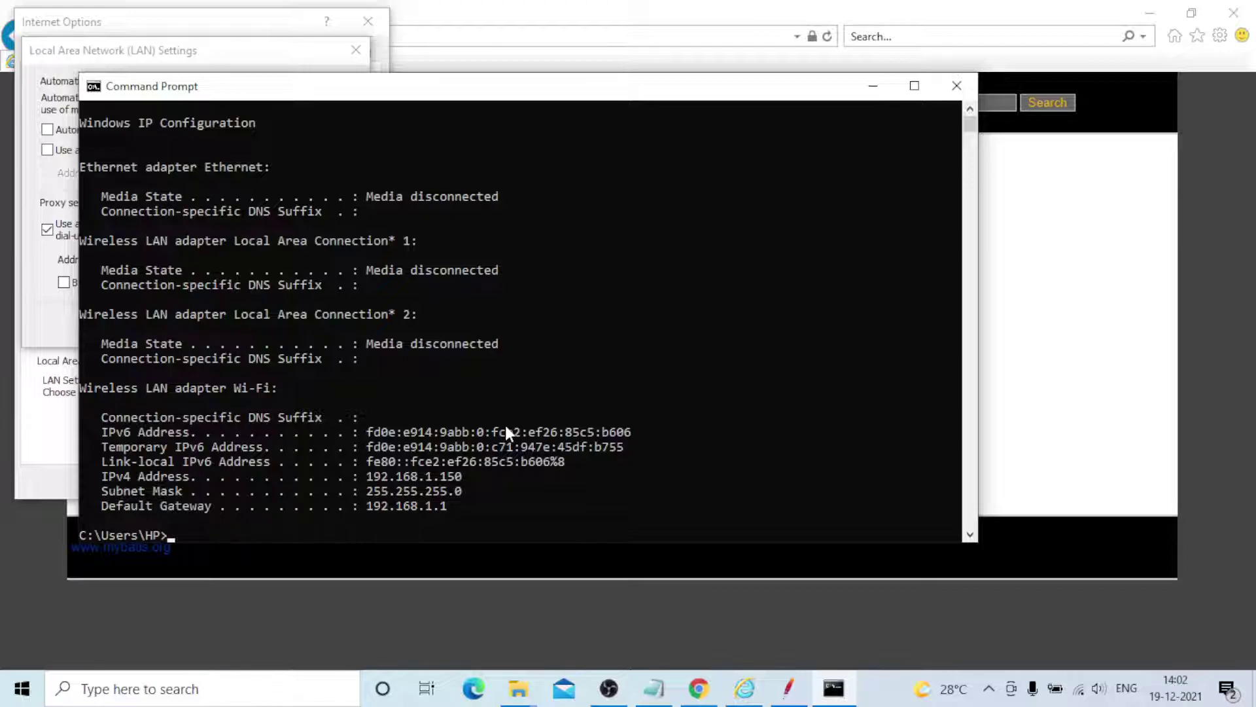
text(getmac)
key(Return)
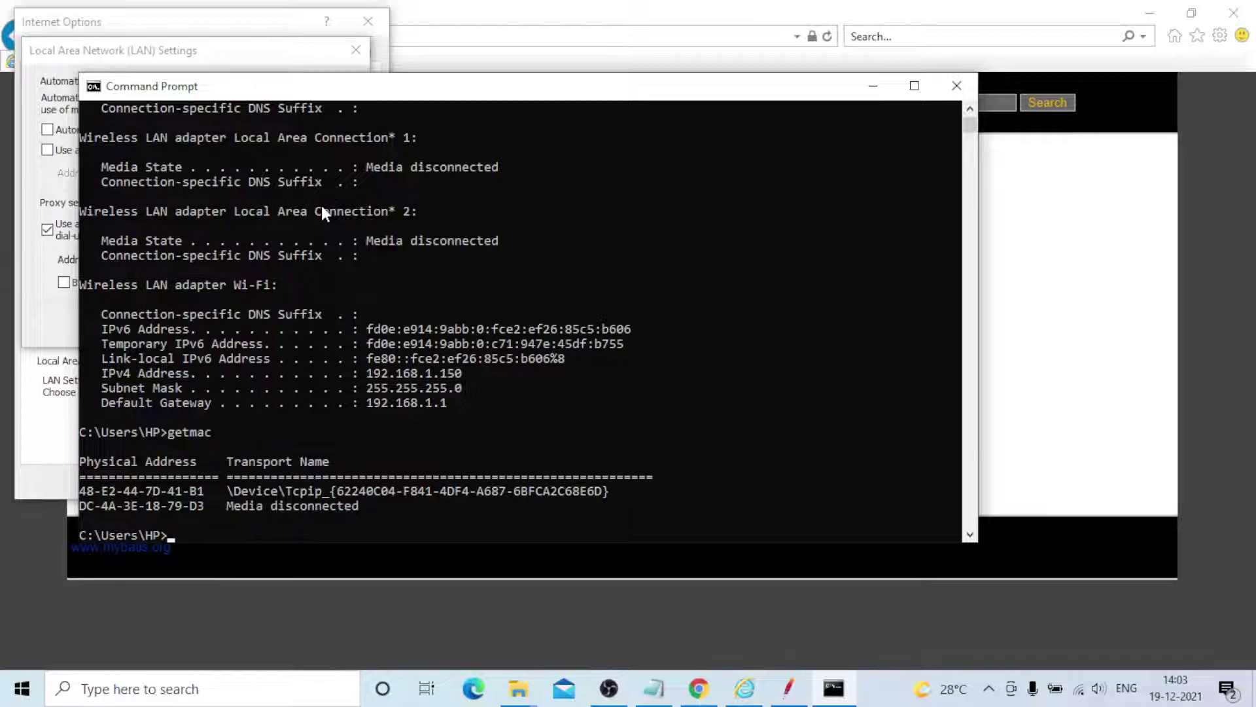
text(ifconf)
text(ig)
click(874, 85)
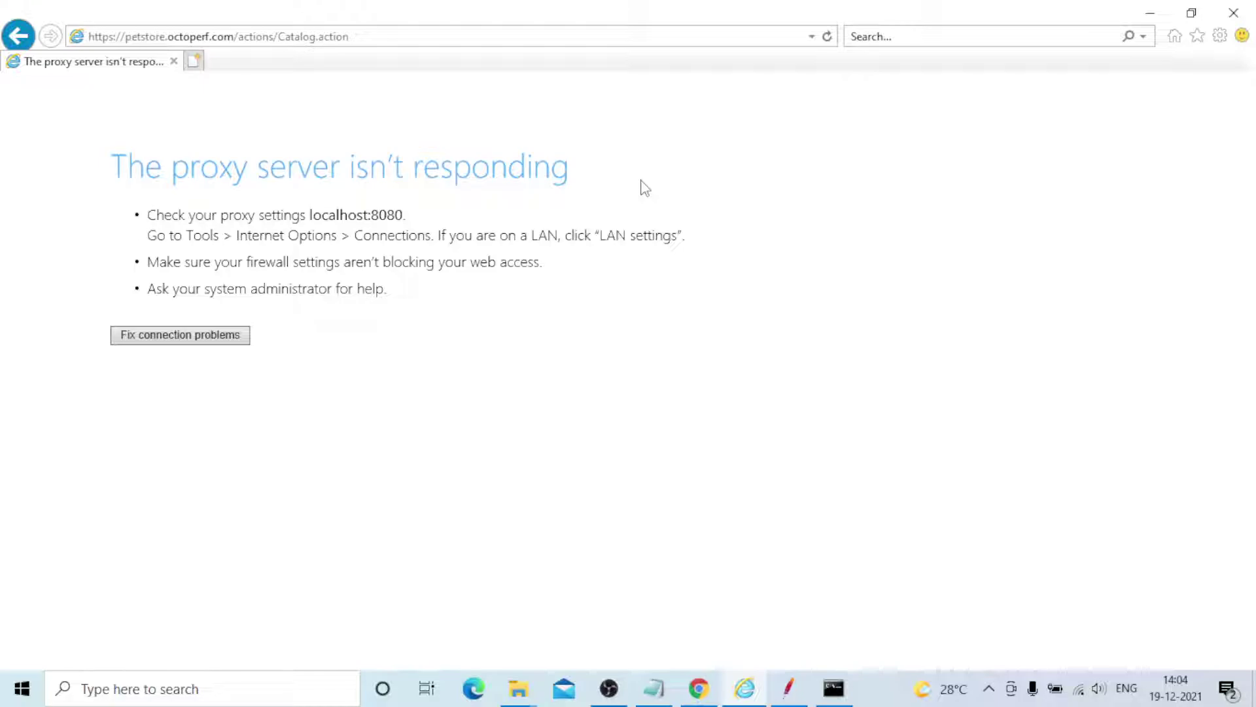
Step: Switch to JMeter, start the HTTP(S) Test Script Recorder and allow Java(TM) Platform SE binary through the firewall on private networks
key(alt+Tab)
click(656, 184)
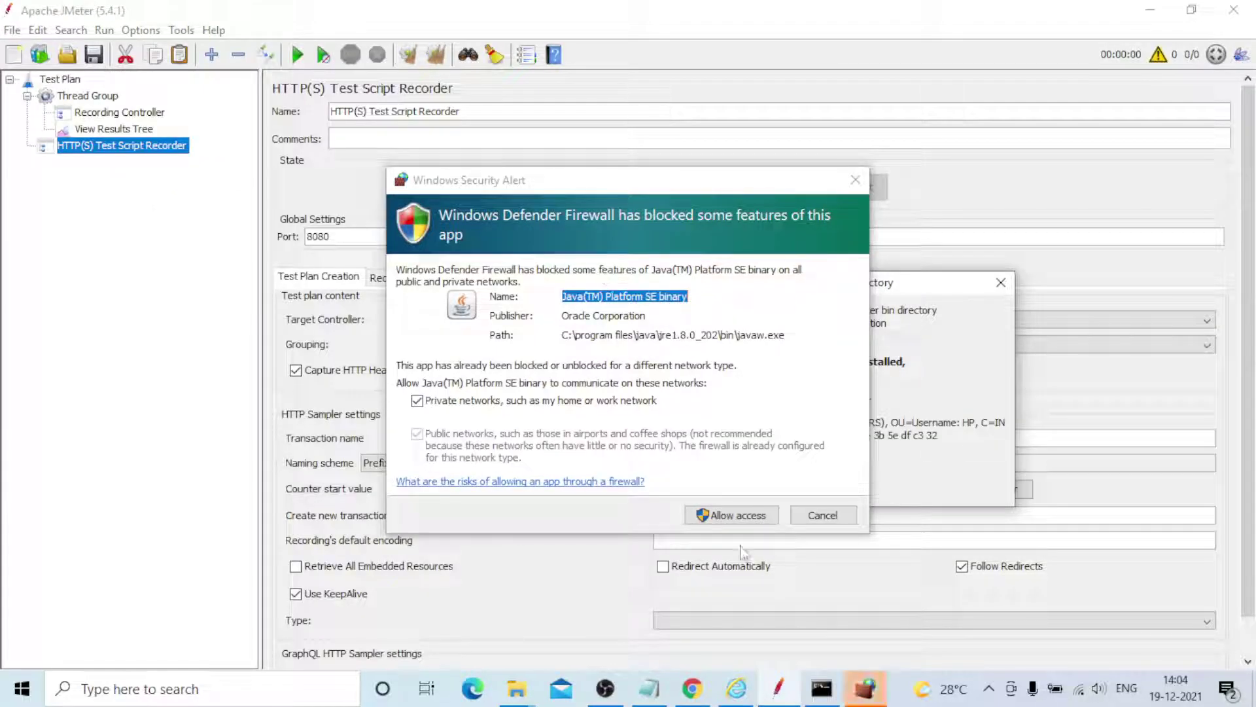
click(732, 517)
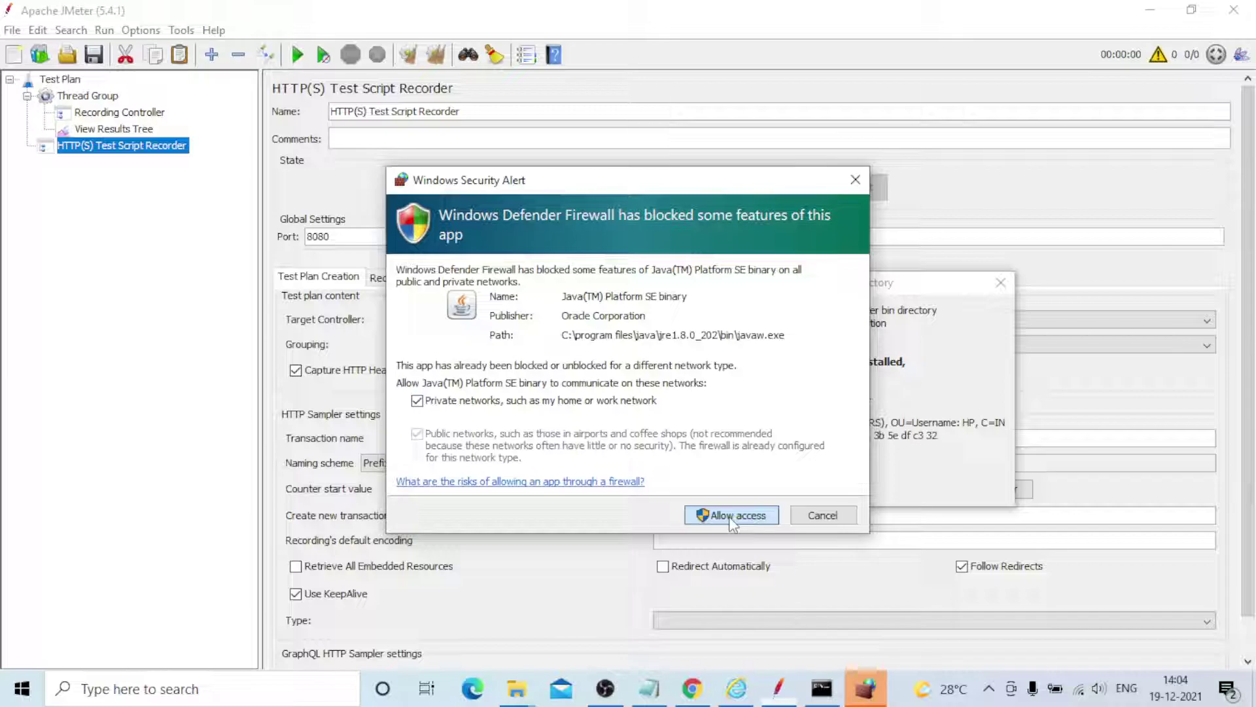
click(731, 516)
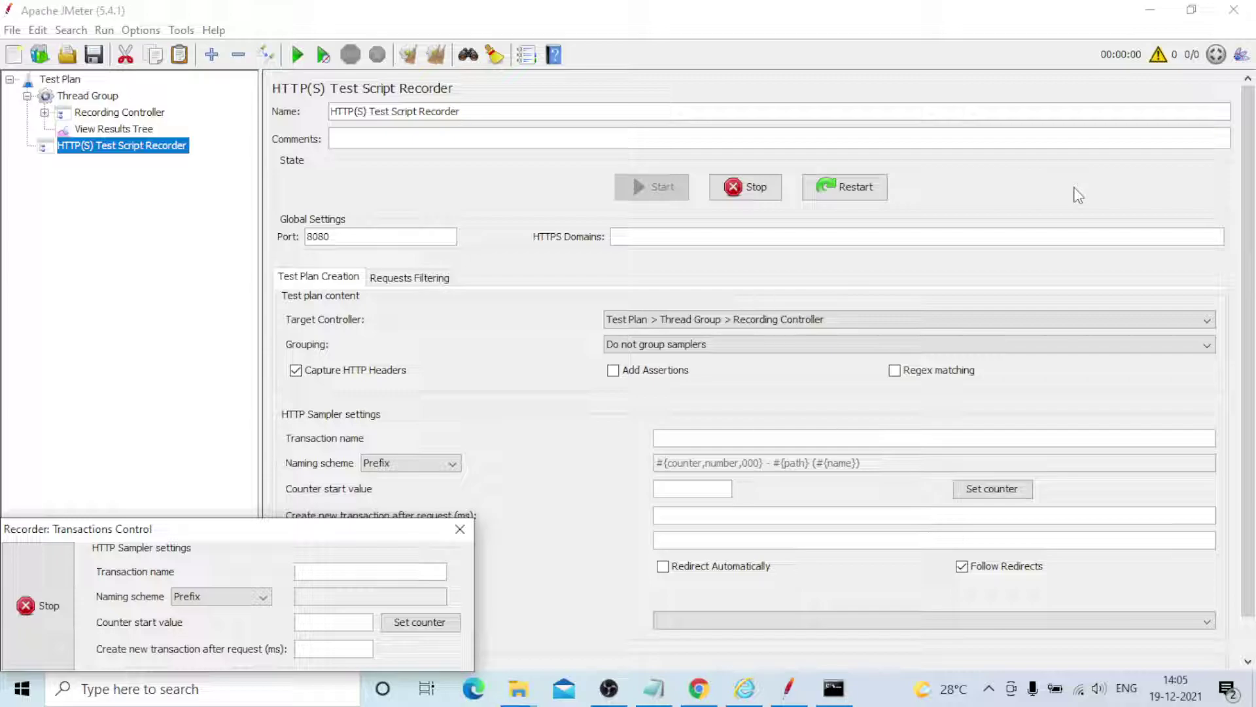
Step: Return to JPetStore in Internet Explorer and sign in with the account username and password while recording
key(alt+Tab)
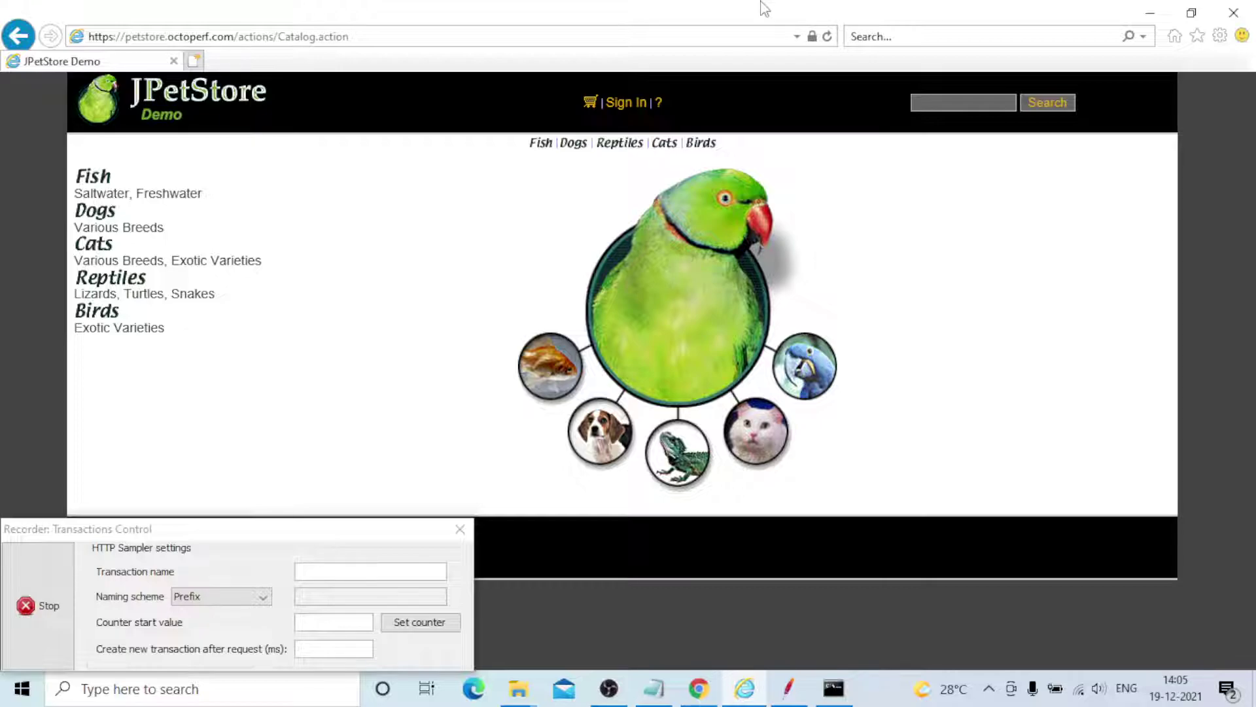
click(797, 702)
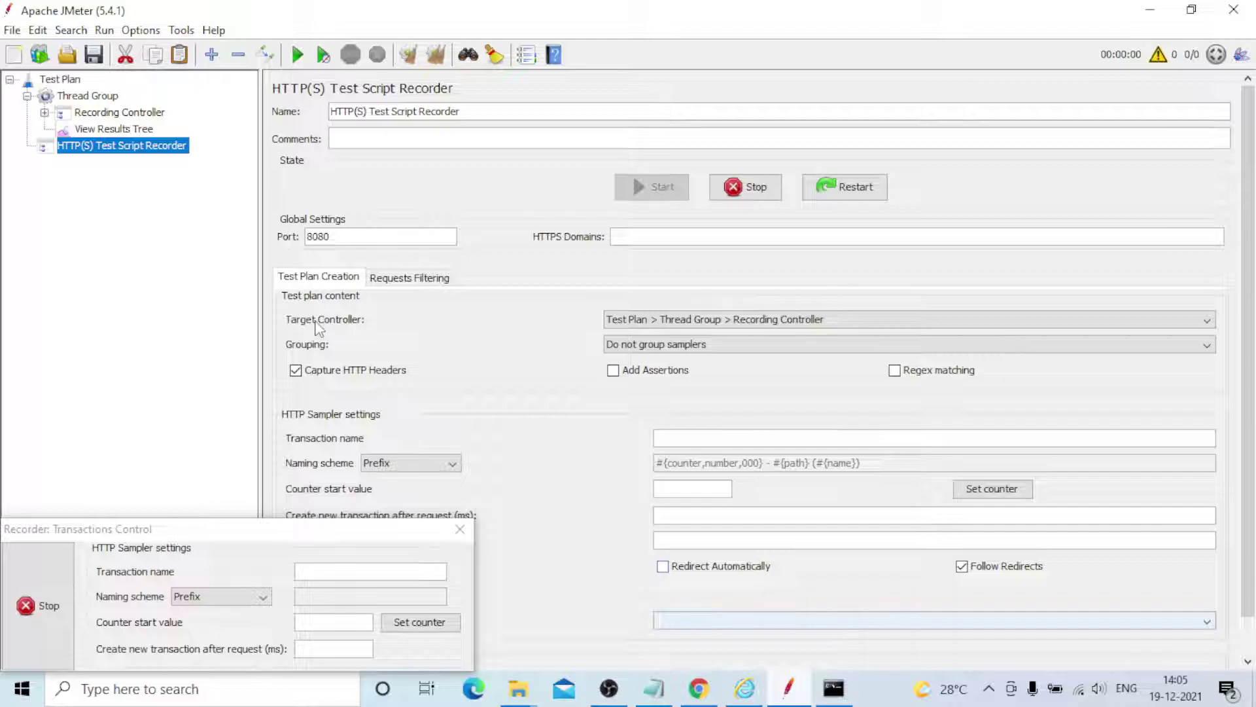
key(alt+Tab)
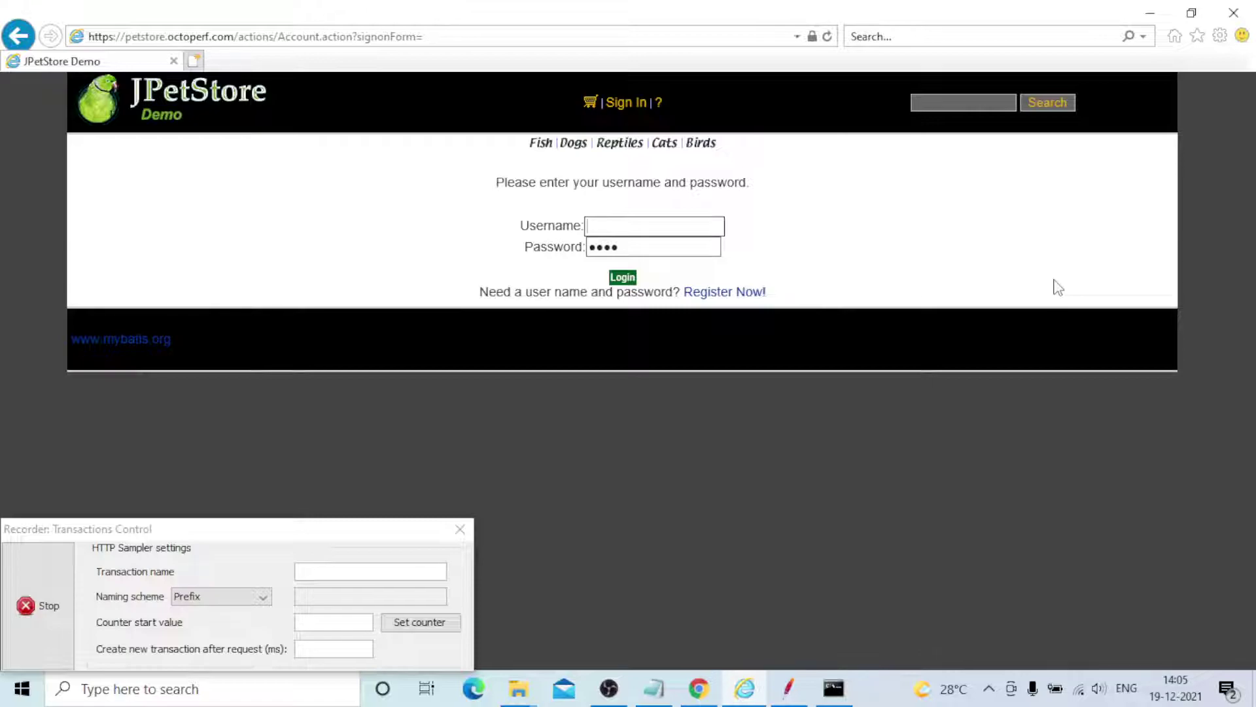
click(624, 227)
text(j2ee)
key(Tab)
key(BackSpace)
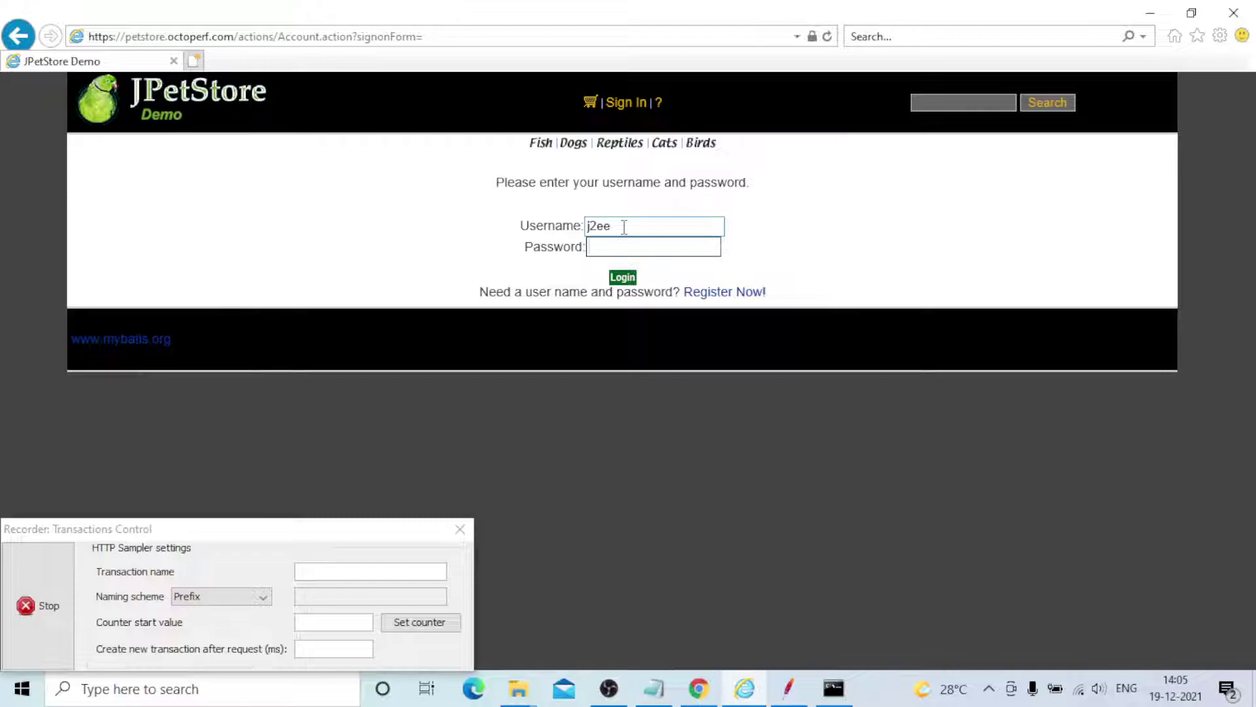
text(j2ee)
key(Return)
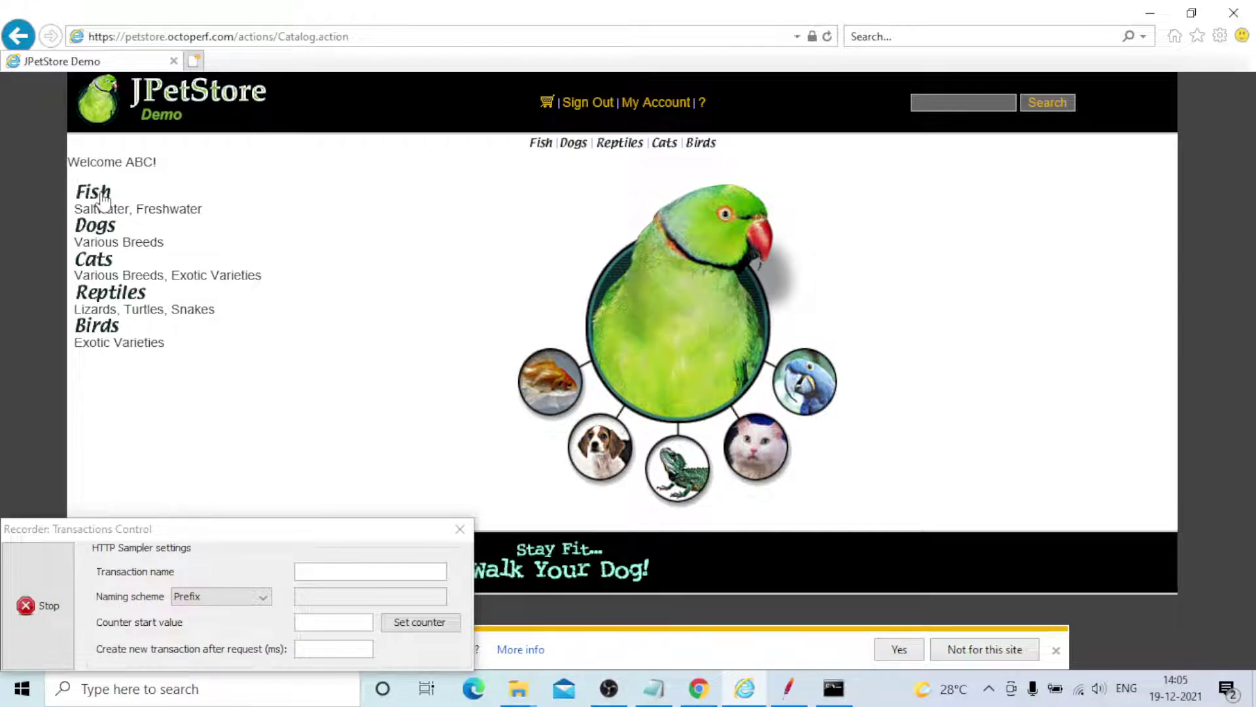
Step: Order product FI-SW-01 from the Fish category using the prefilled payment and billing details, and stop the recorder
click(98, 197)
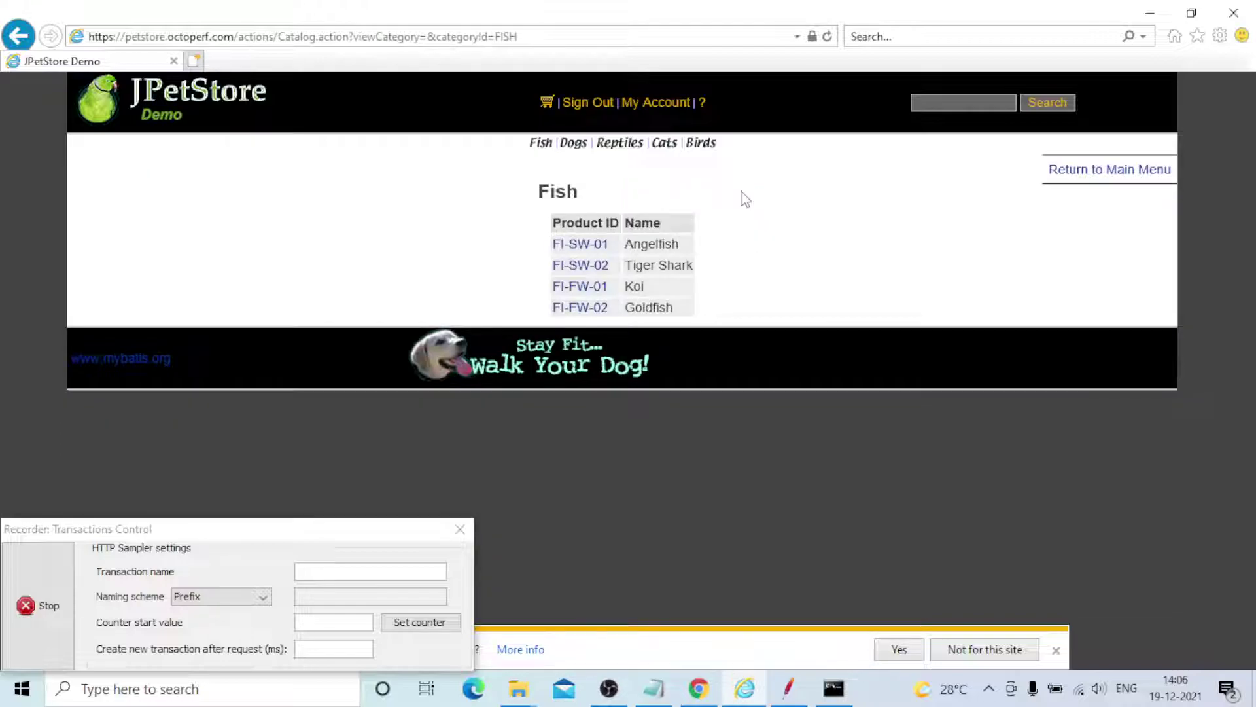
click(580, 244)
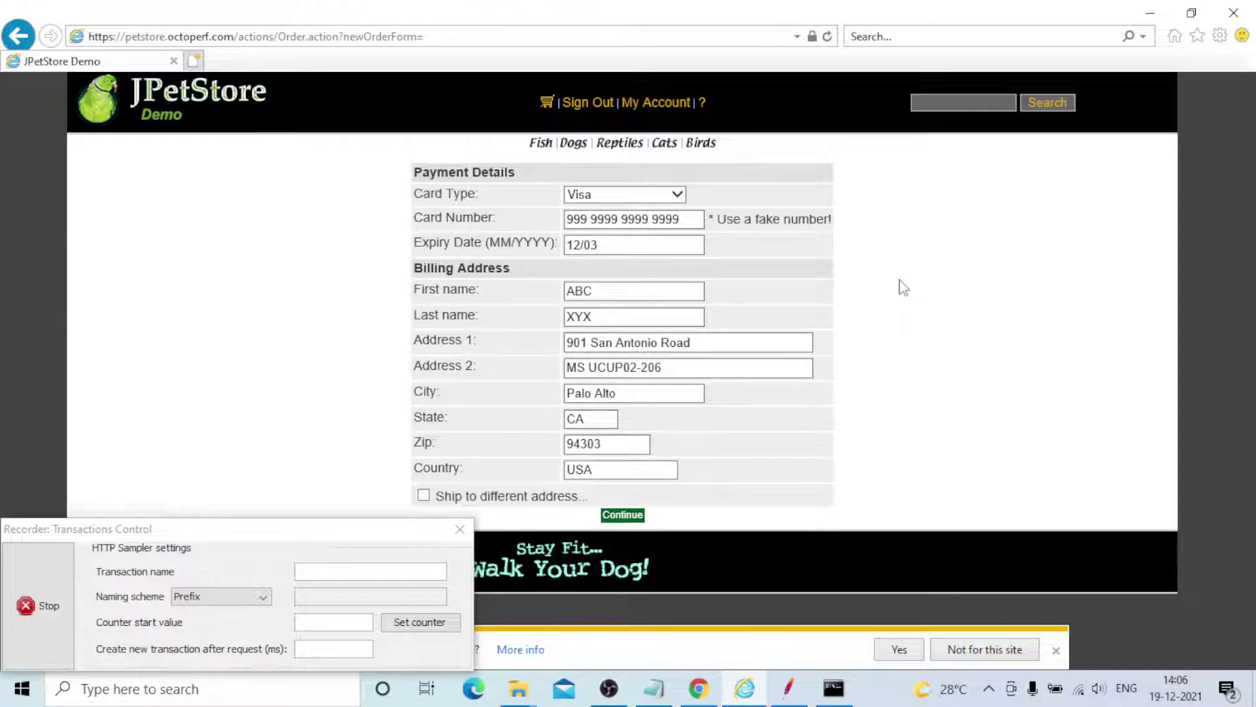
click(622, 515)
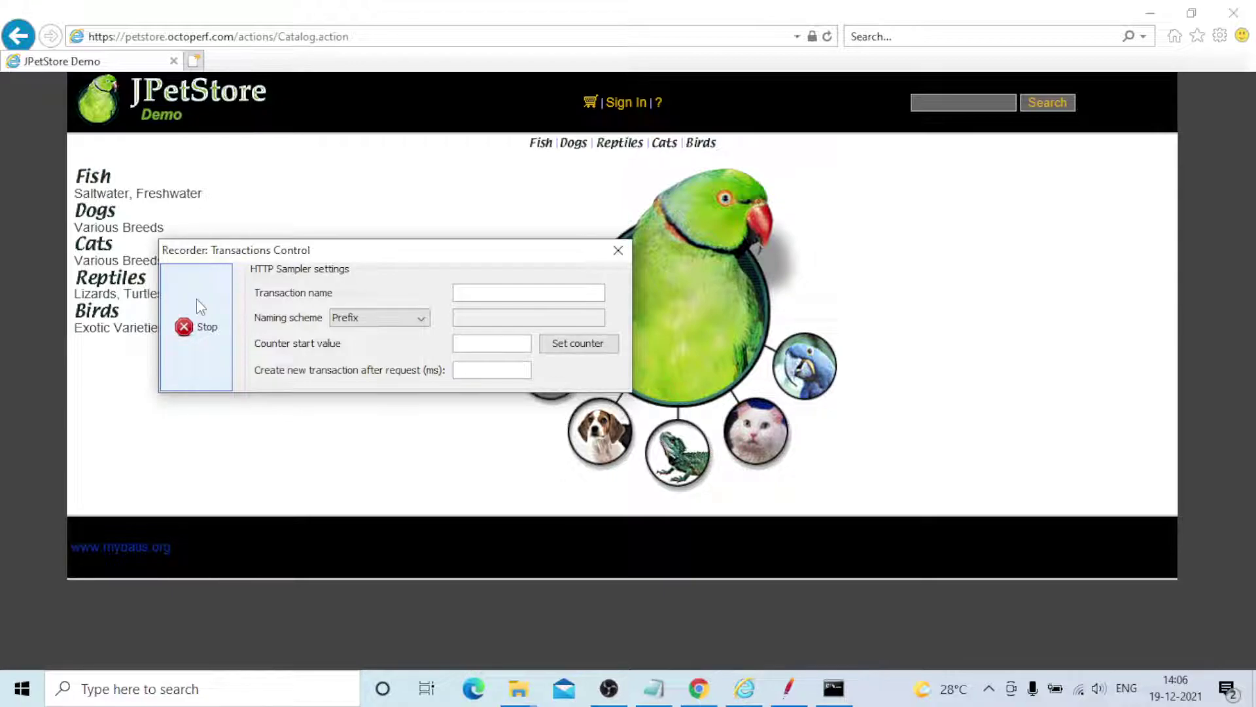
click(196, 324)
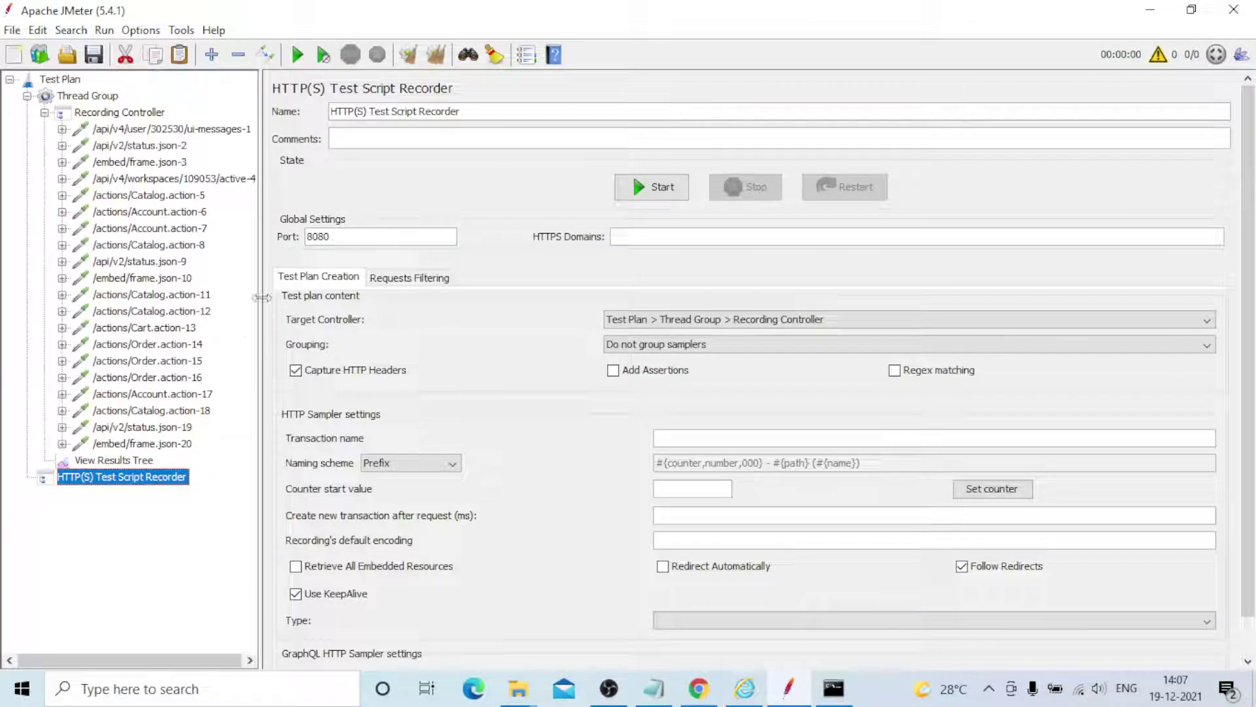
Step: Examine the recorded API, Catalog and Order requests under the Recording Controller with a widened tree pane, and check View Results Tree
drag(262, 298, 307, 299)
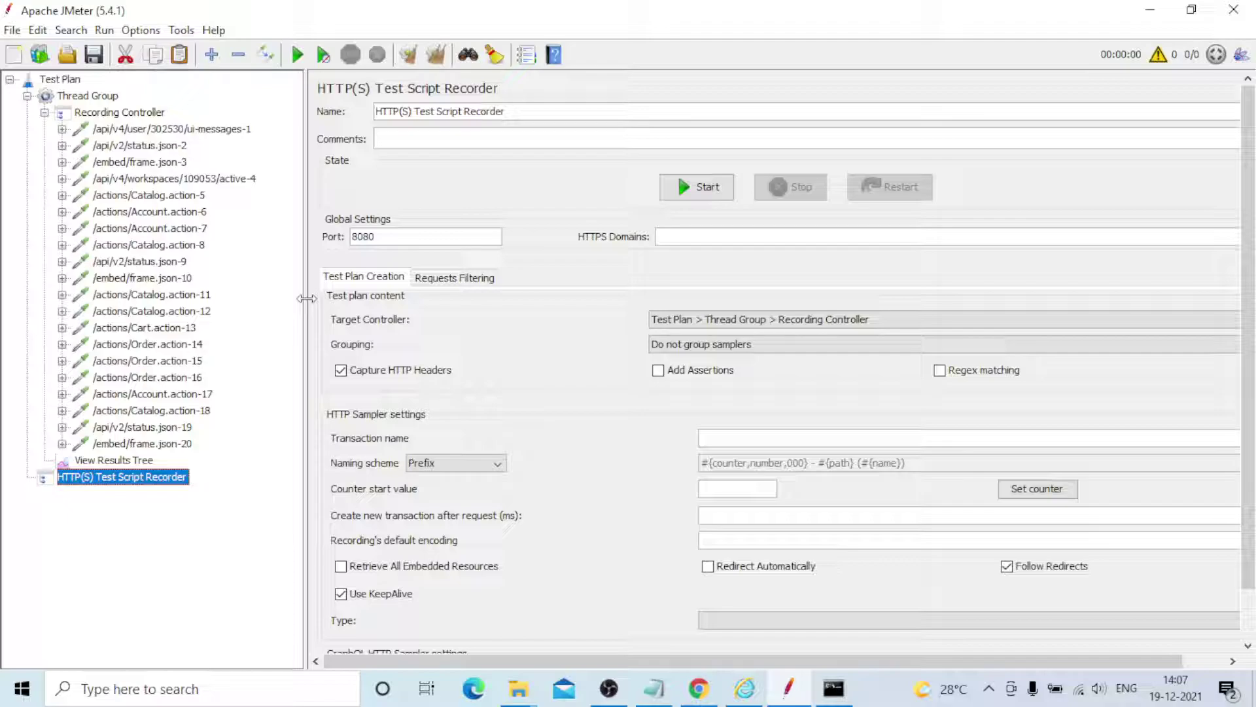
click(125, 130)
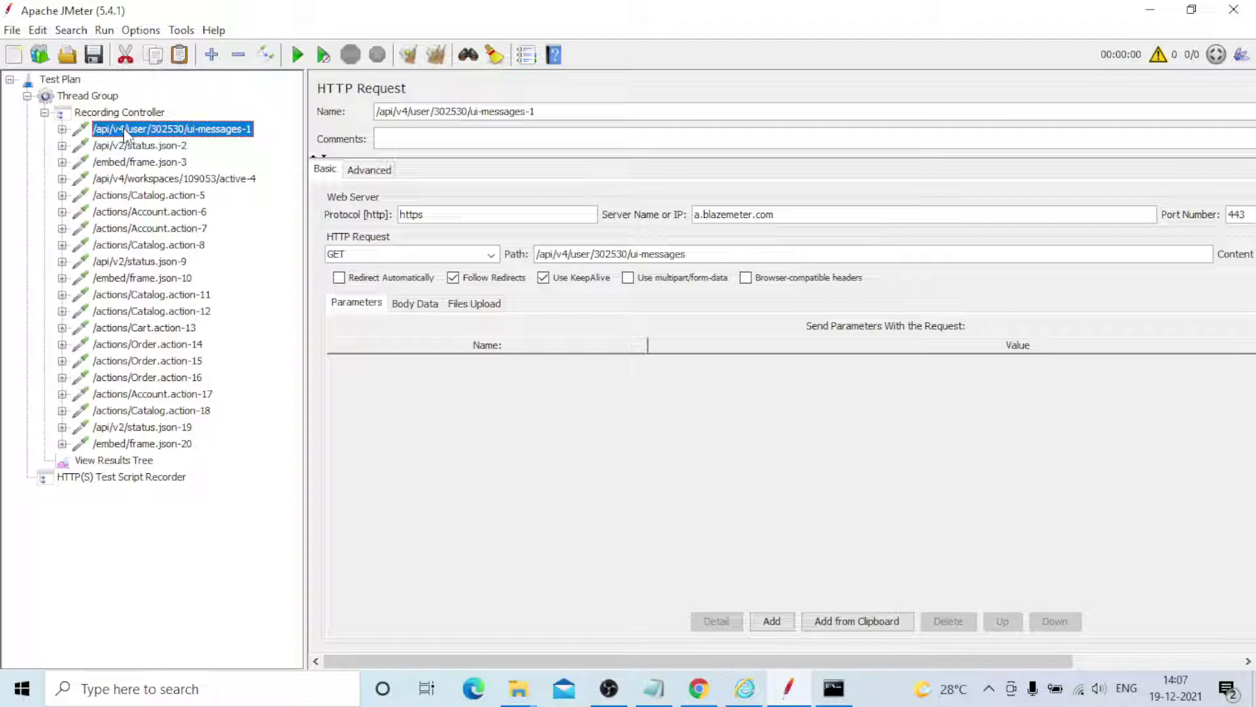
click(120, 163)
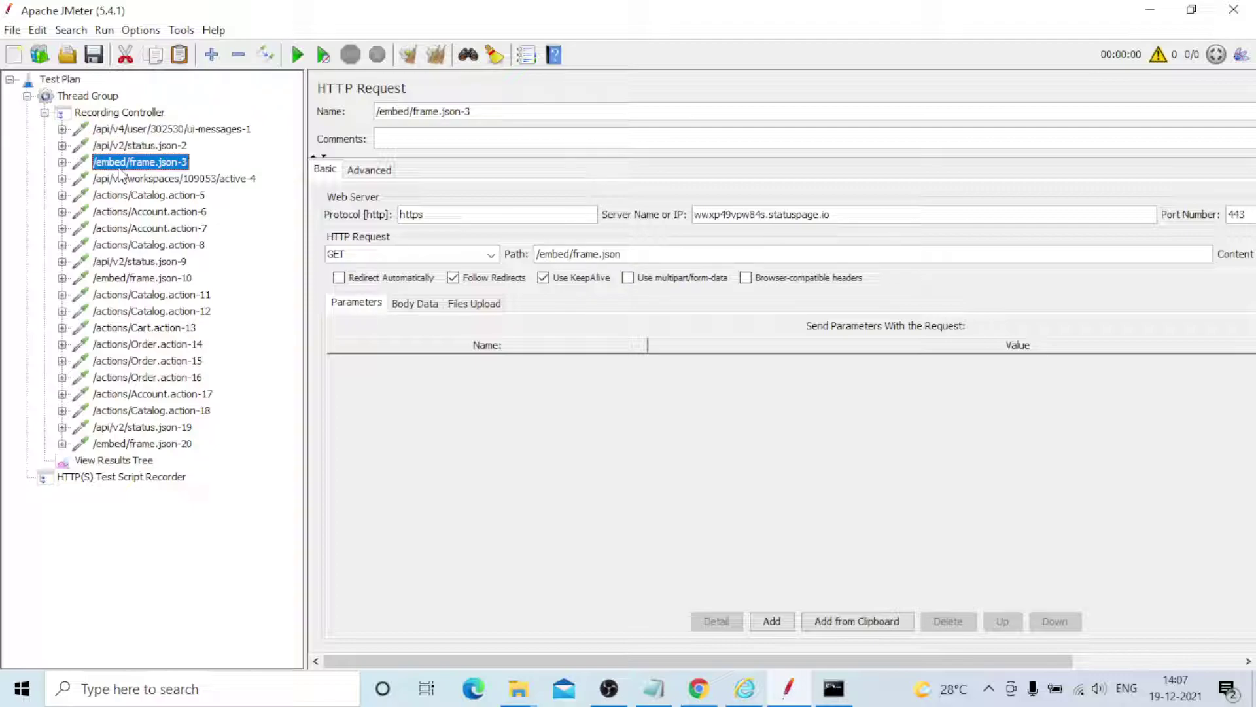
click(147, 180)
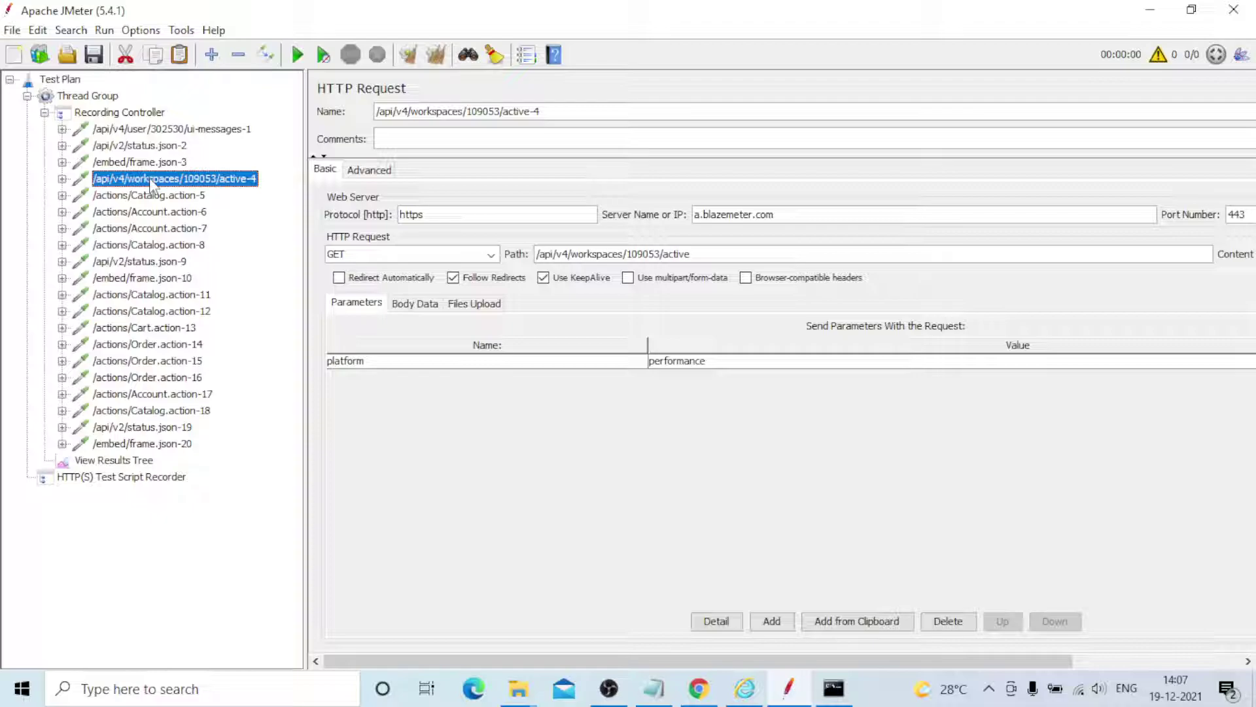
click(139, 245)
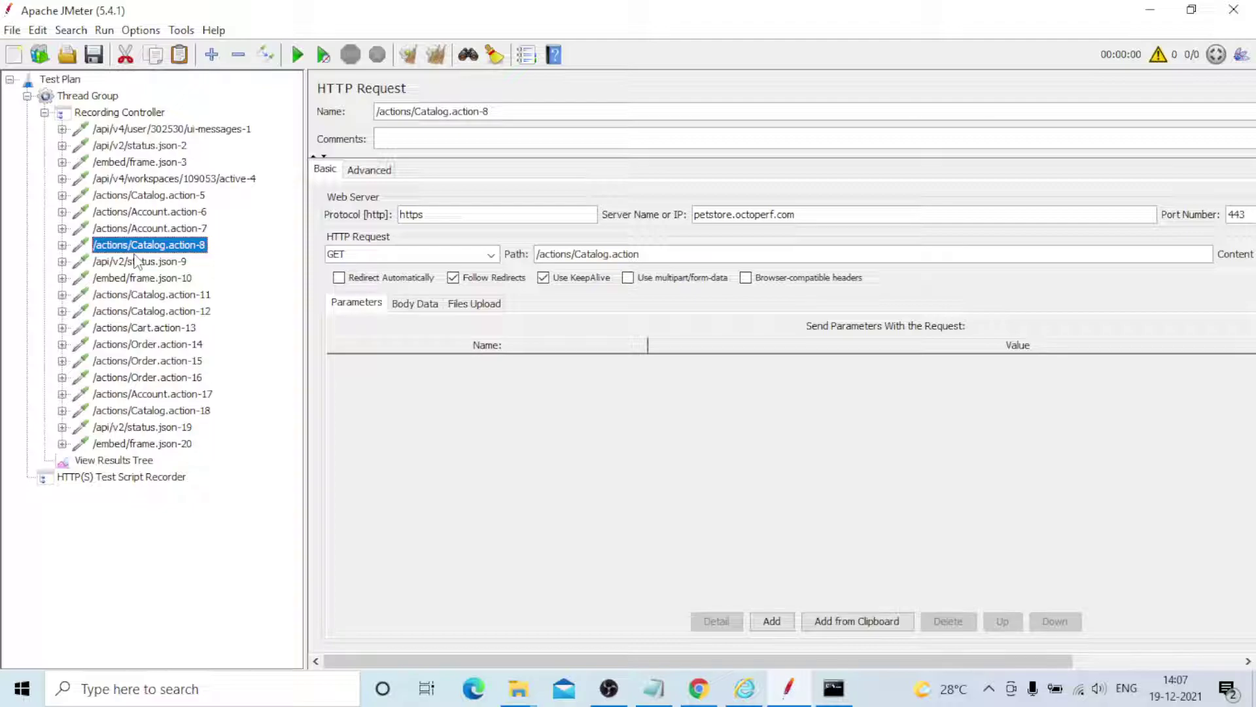
click(134, 295)
click(133, 312)
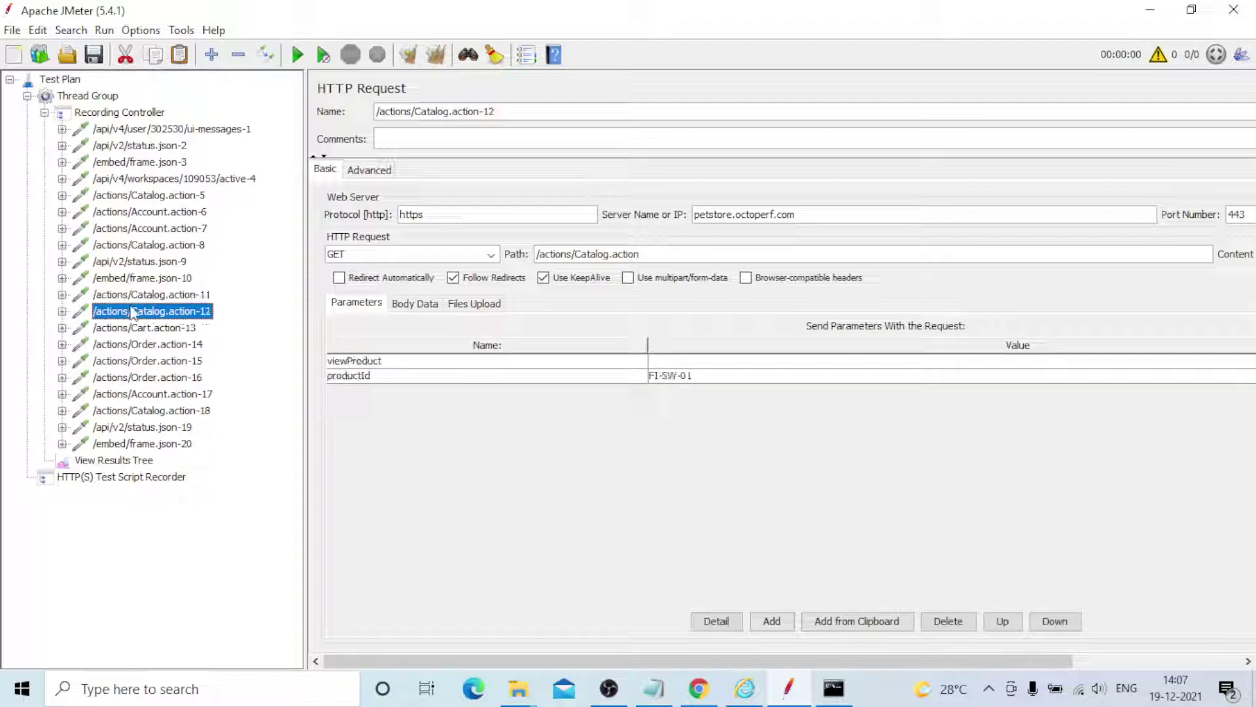
click(135, 344)
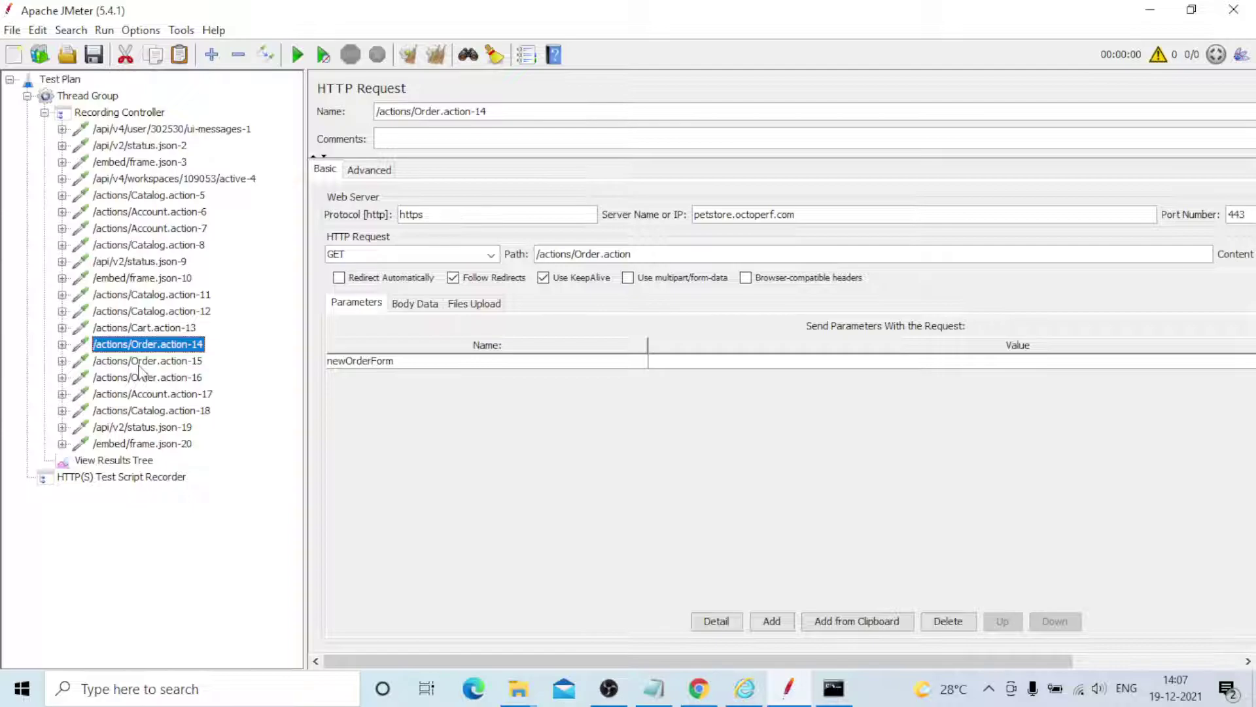
click(115, 460)
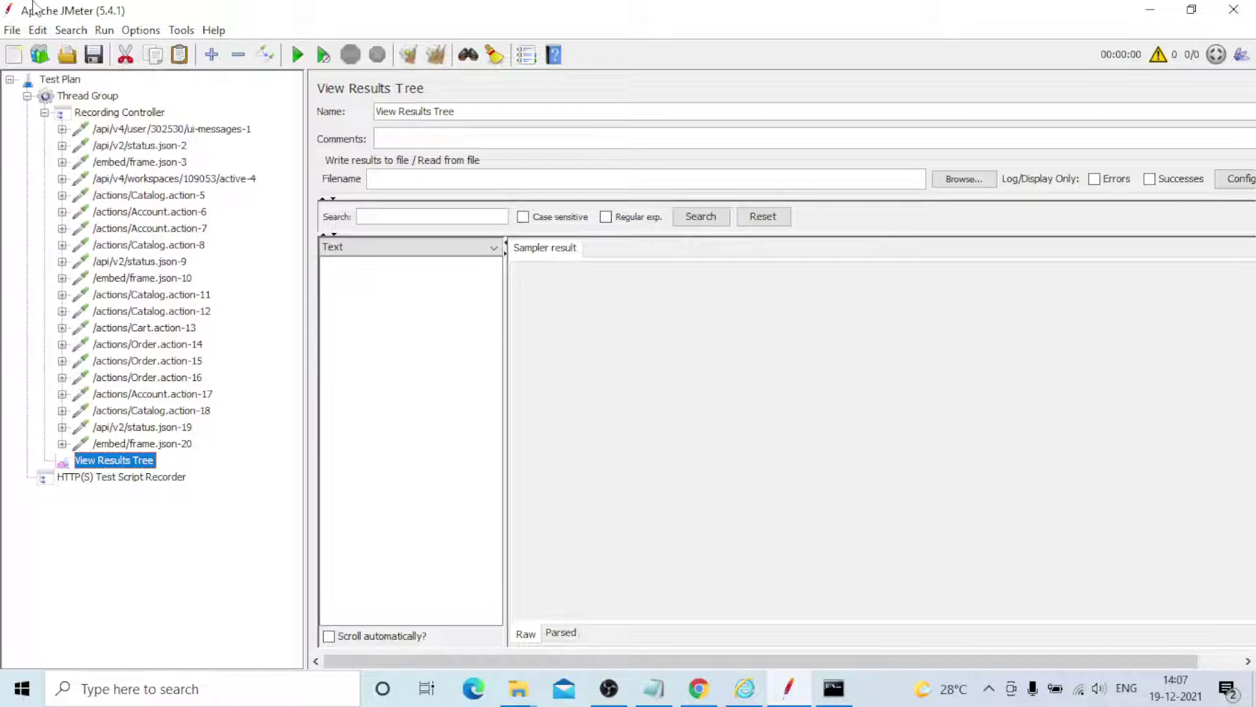
Step: Check the servers of the first recorded requests and remove the four blazemeter.com and statuspage.io requests preceding /actions/Catalog.action-5
click(126, 129)
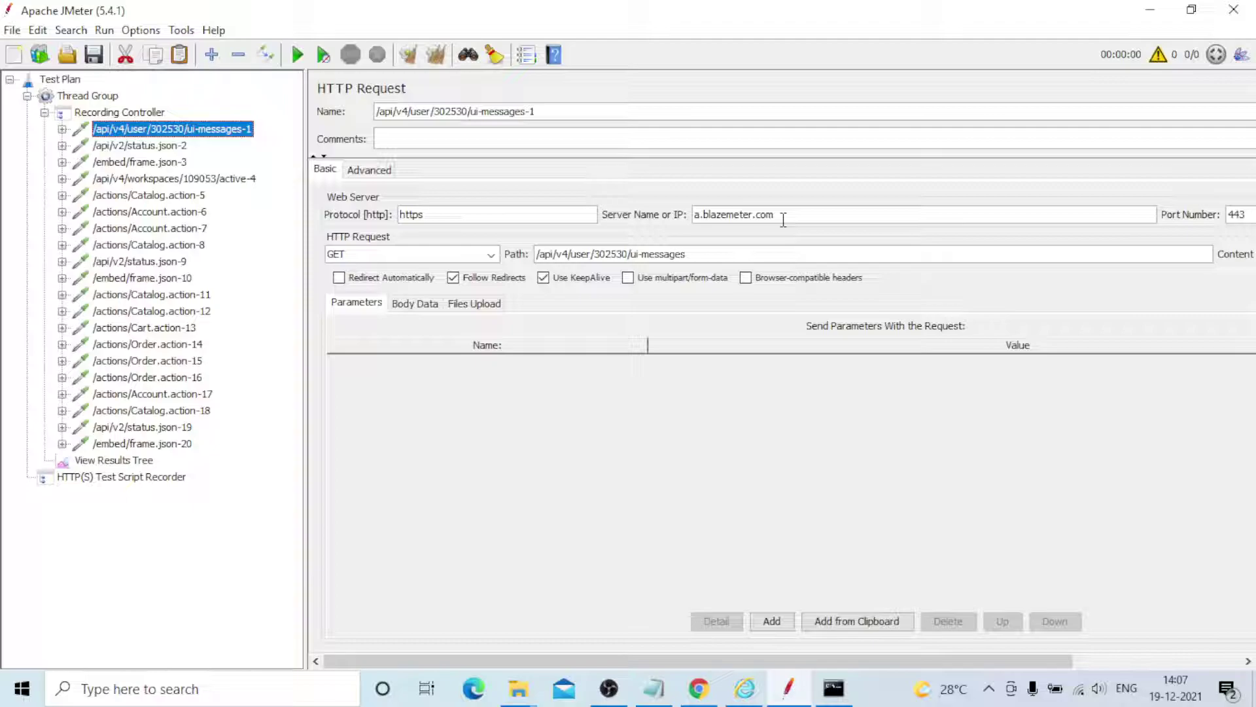
click(150, 146)
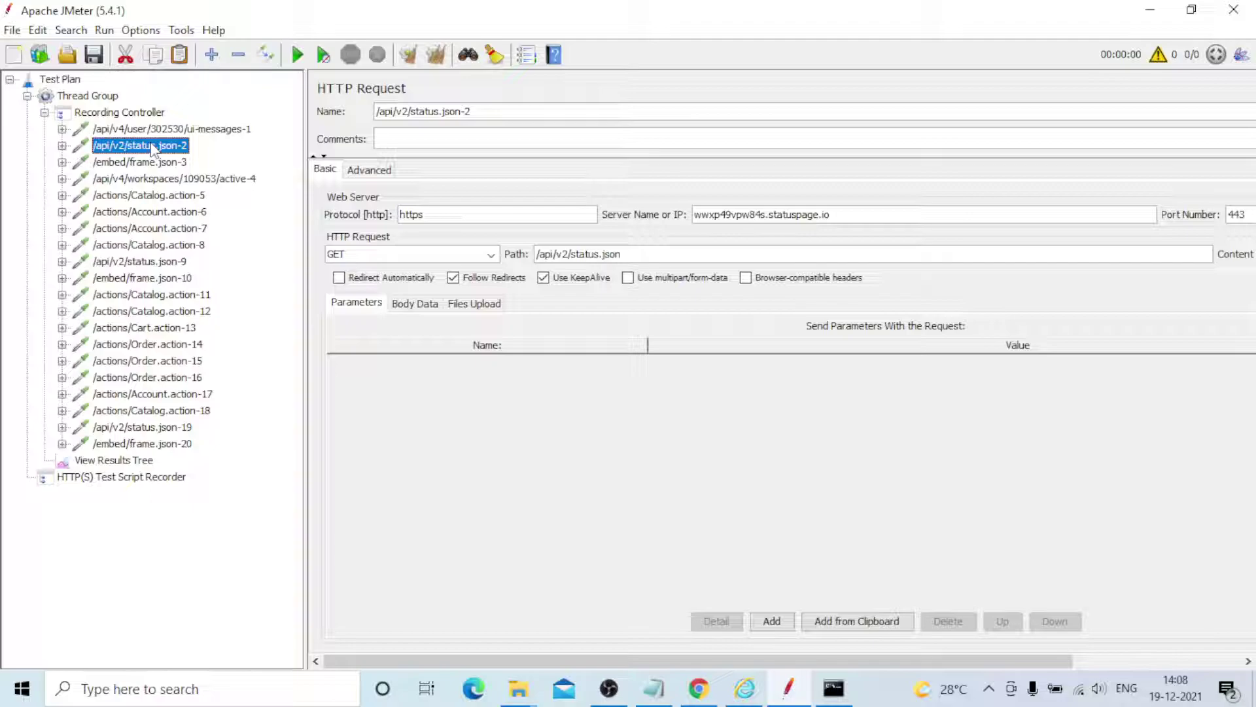
click(145, 163)
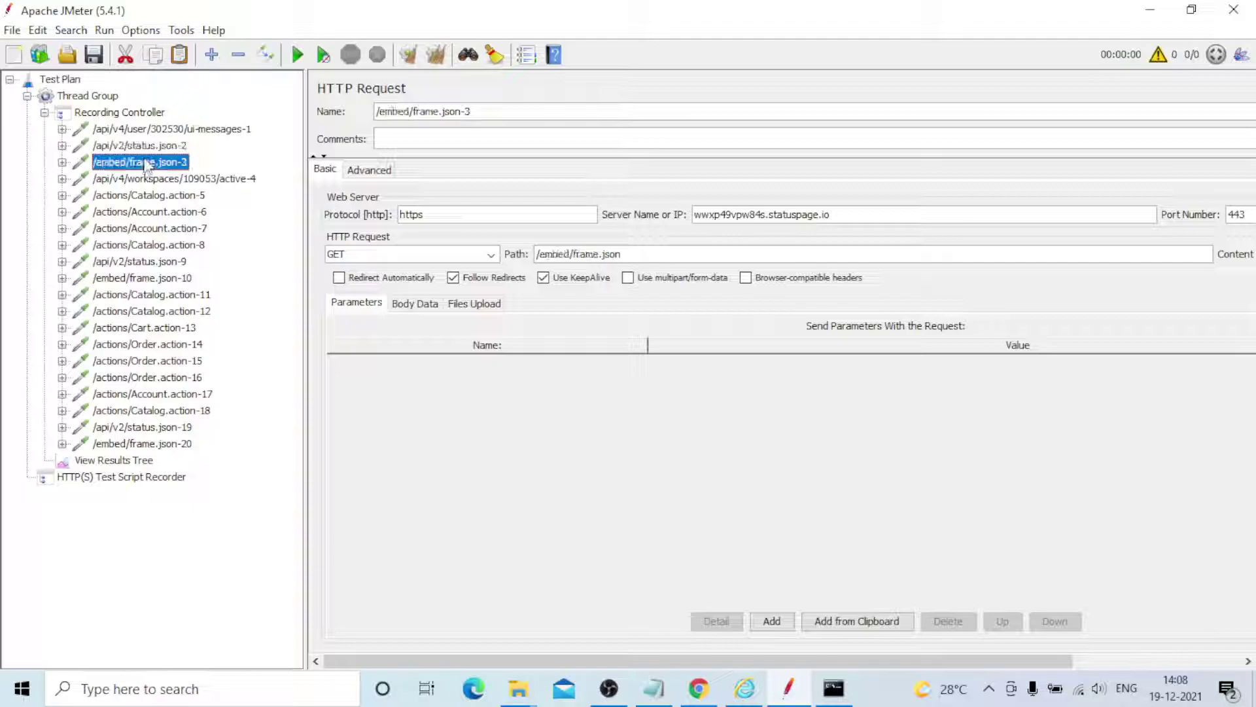
click(146, 180)
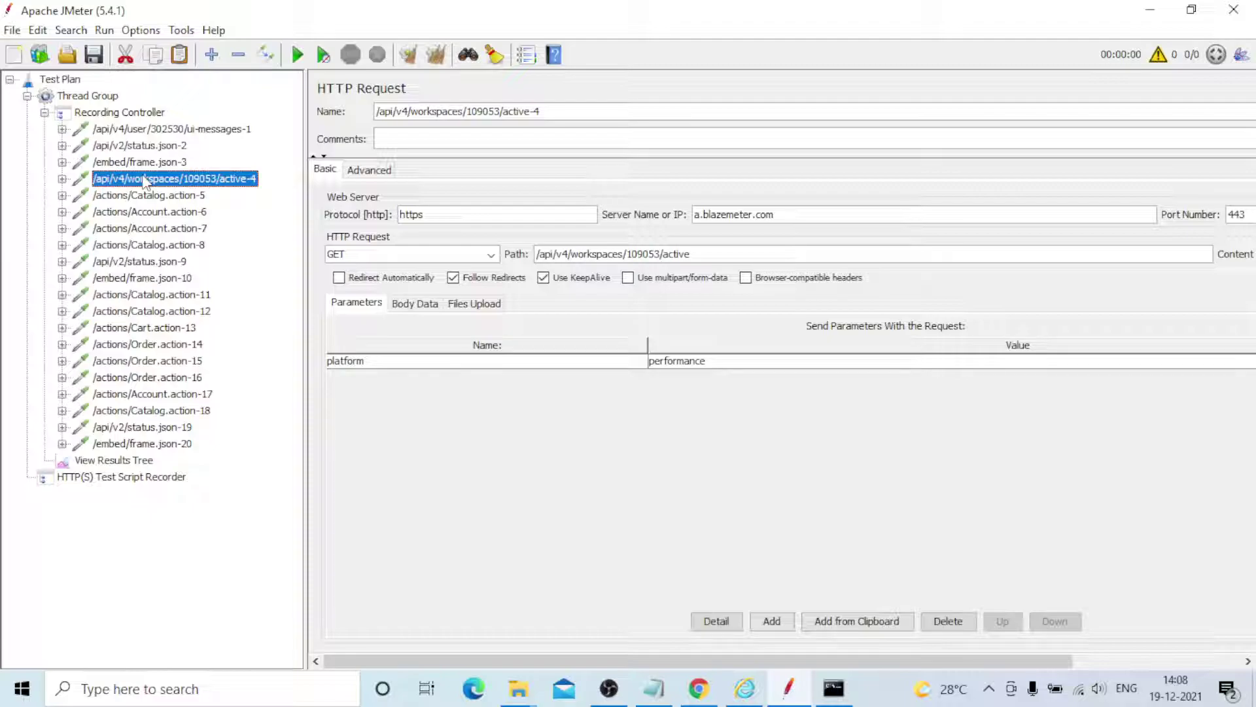
click(148, 196)
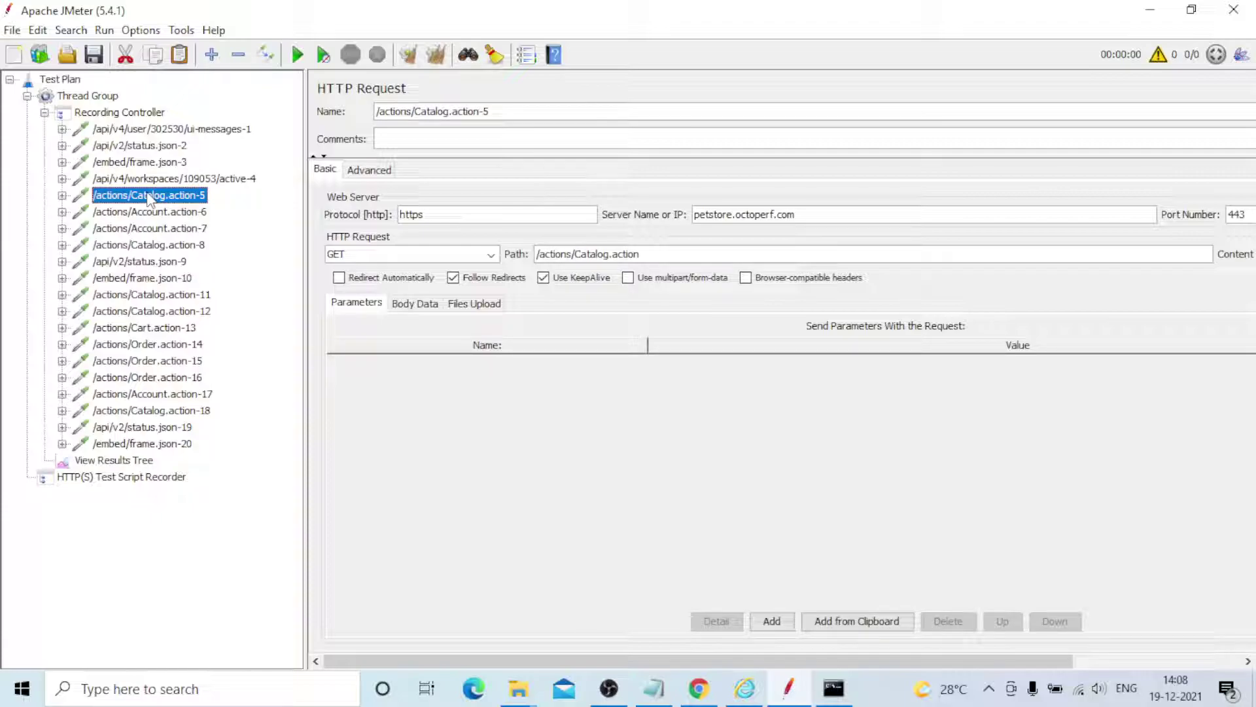
click(156, 178)
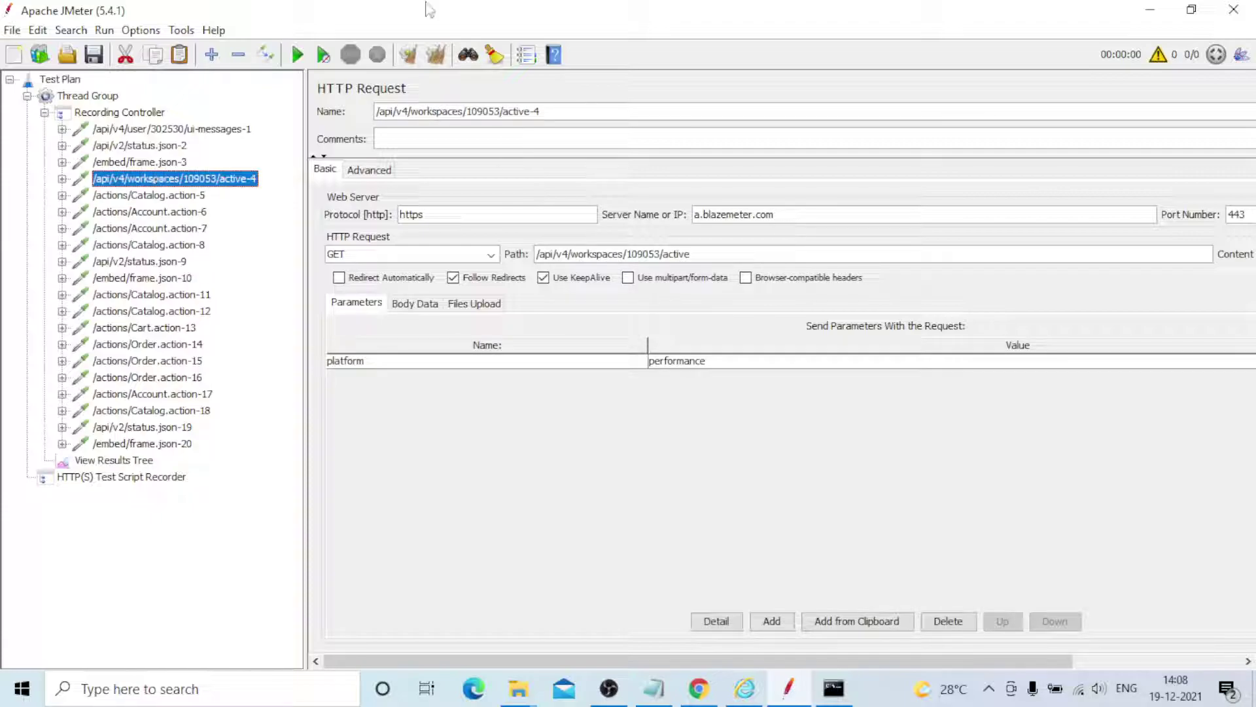
key(shift+Up)
key(shift+Up)
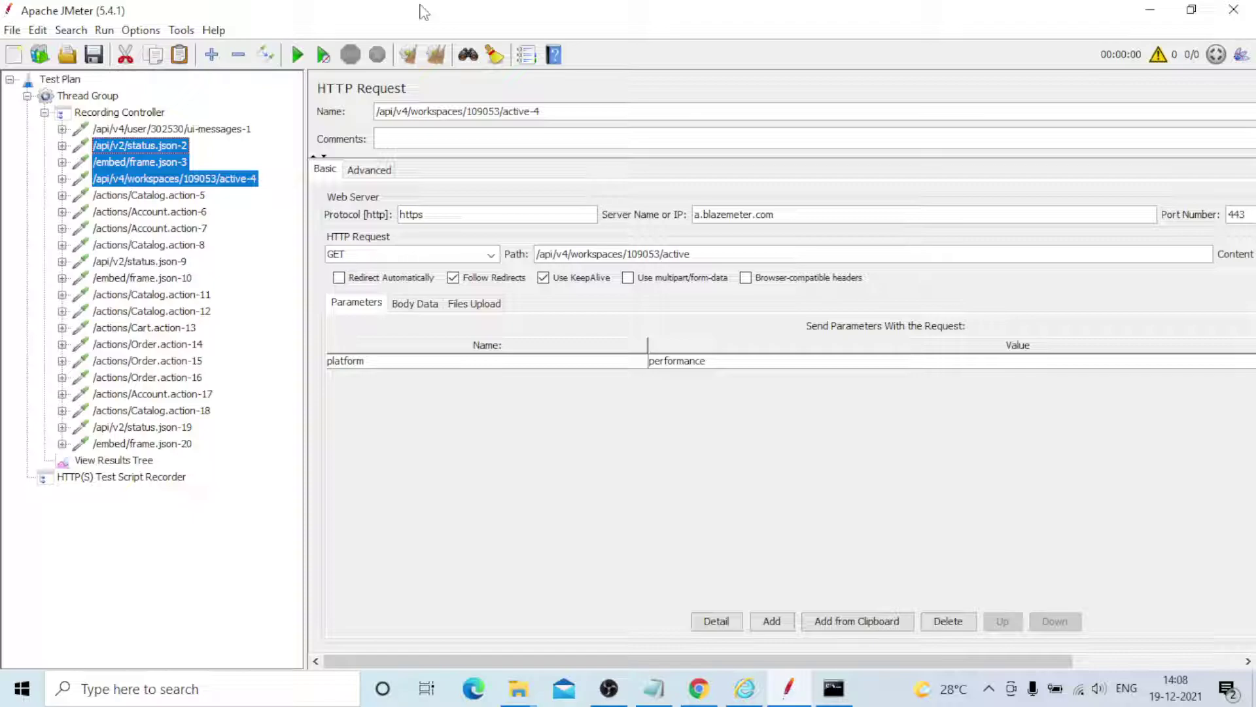
key(shift+Up)
key(Delete)
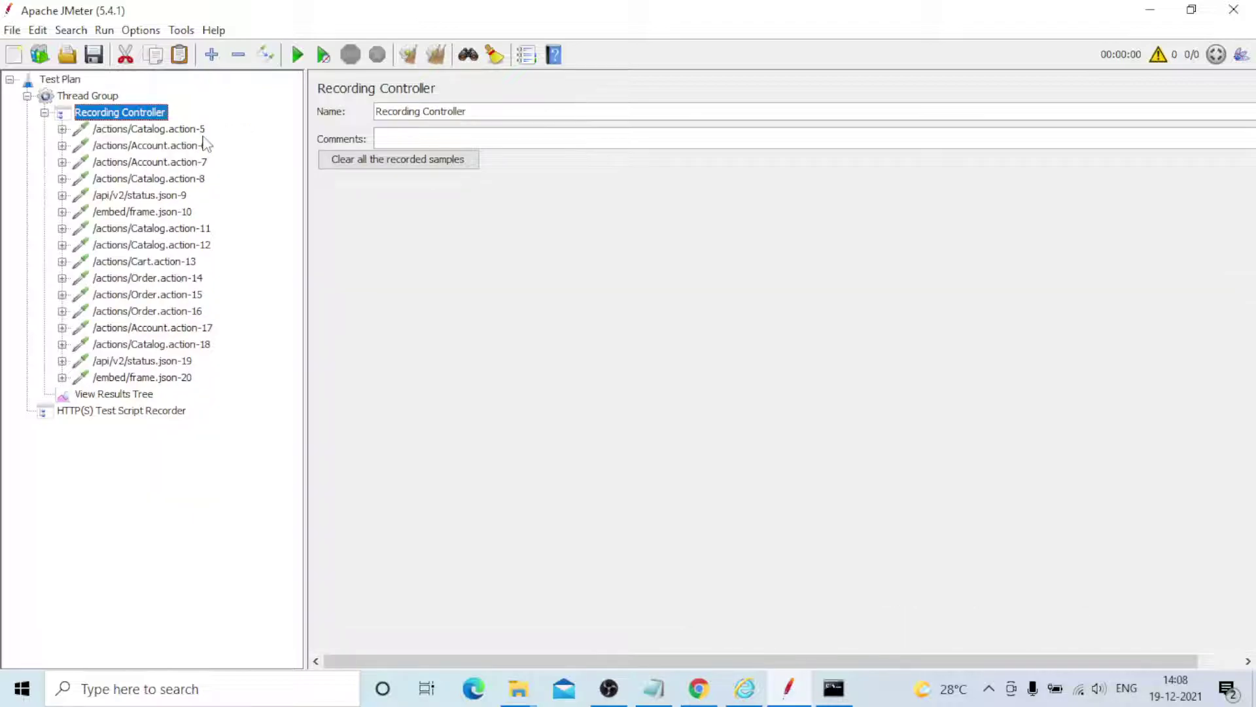
Step: Review the requests from /actions/Catalog.action-5 onward and remove /api/v2/status.json-9 and /embed/frame.json-10 from the Recording Controller
key(Down)
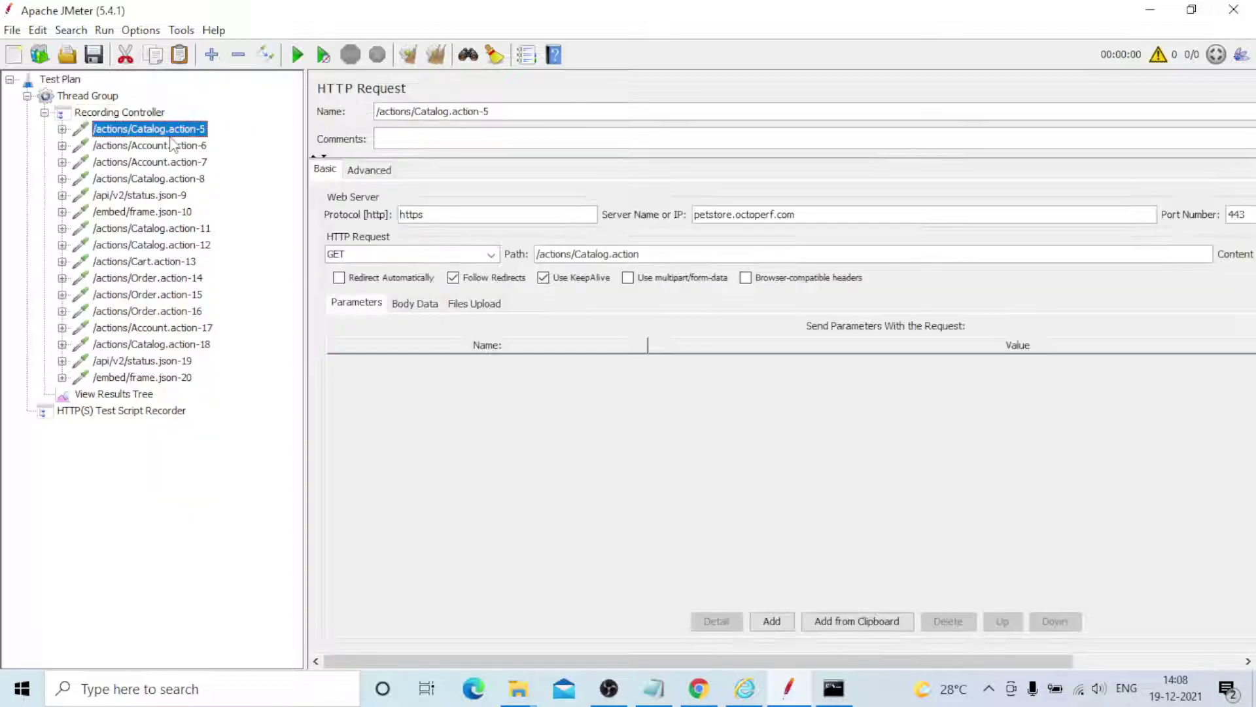
key(Down)
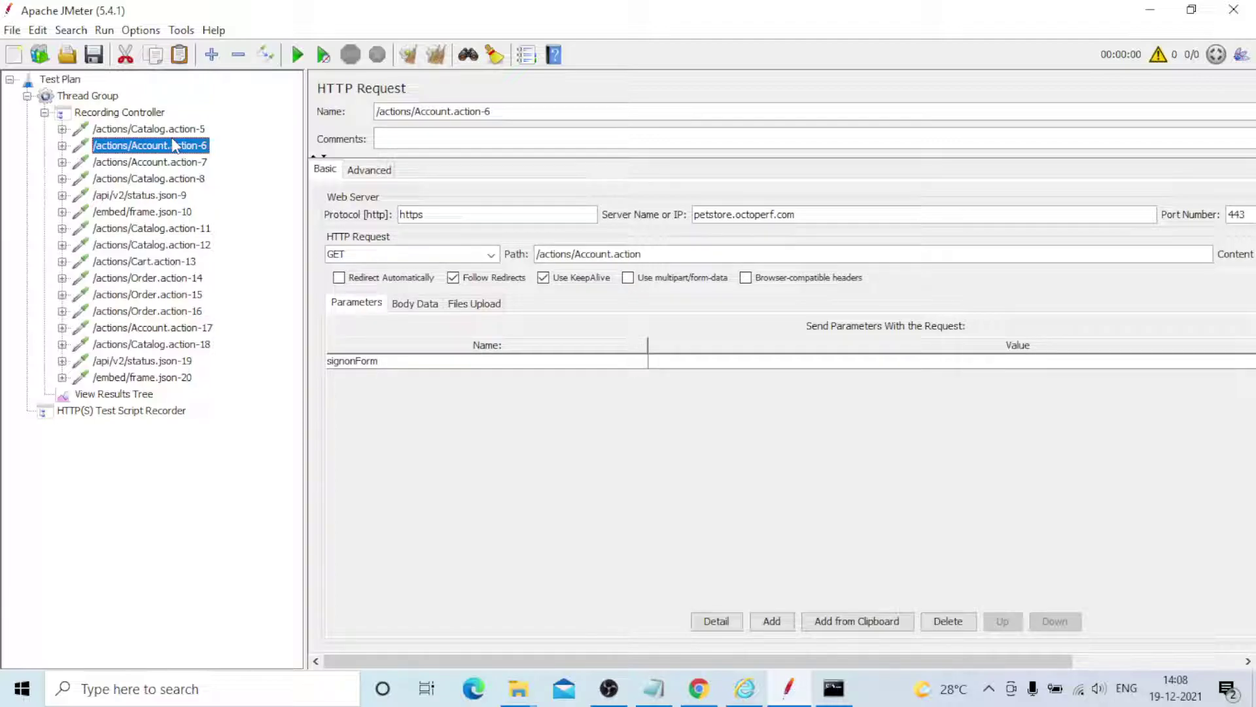
key(Down)
key(Down)
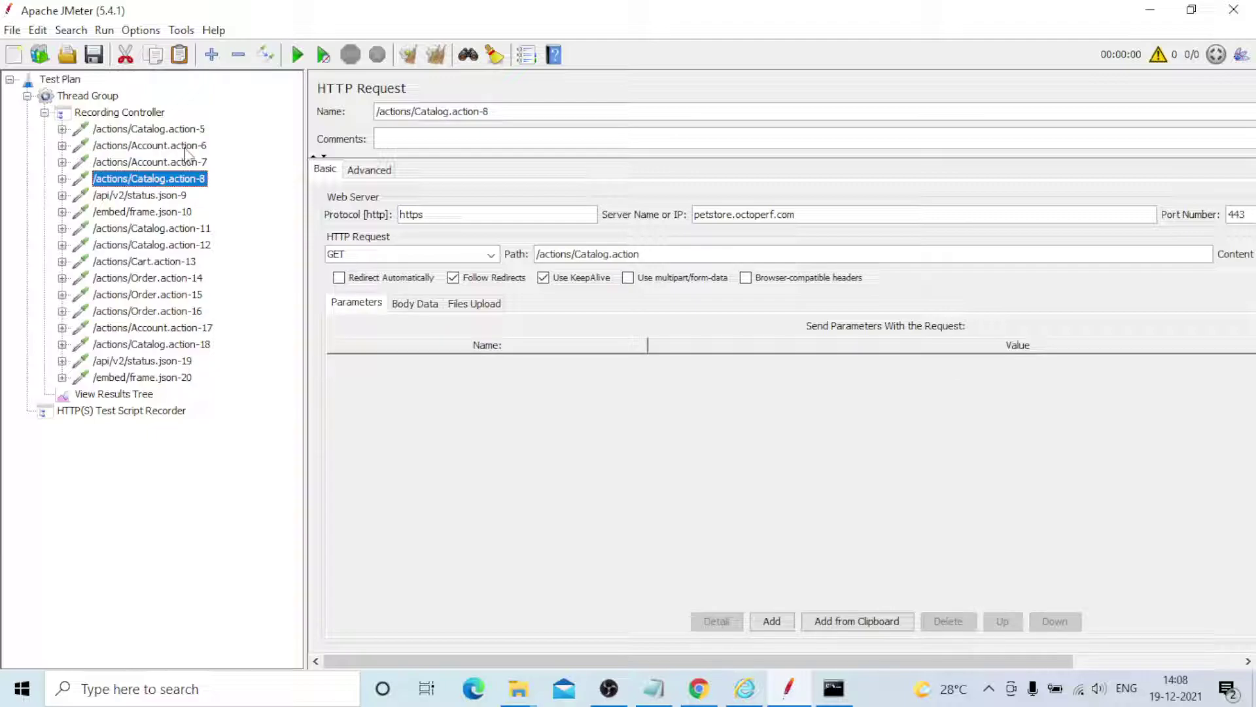
key(Down)
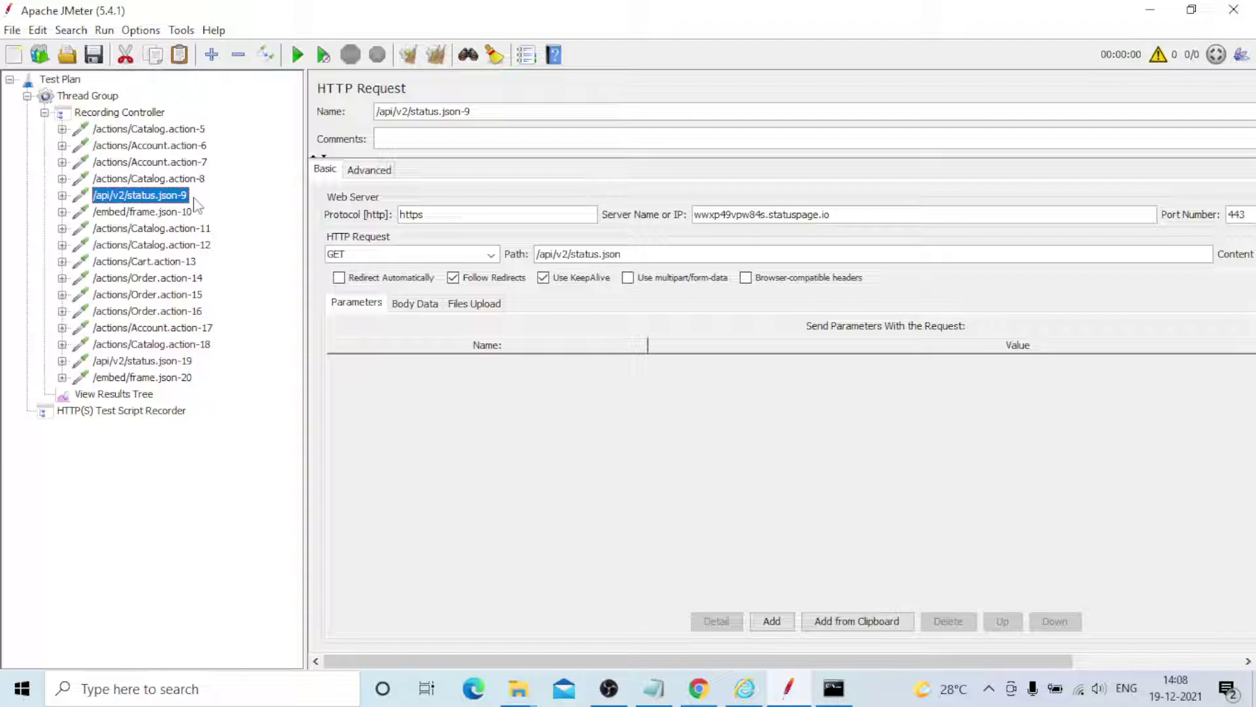
key(Delete)
key(Return)
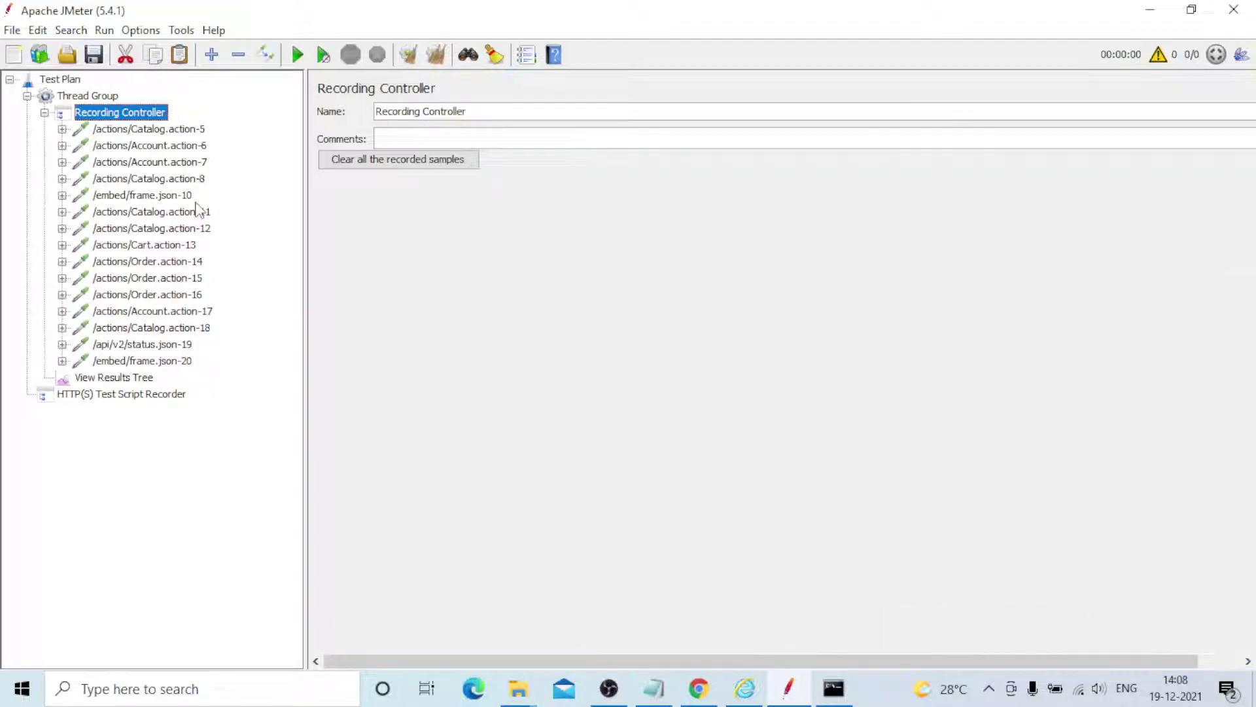
click(165, 196)
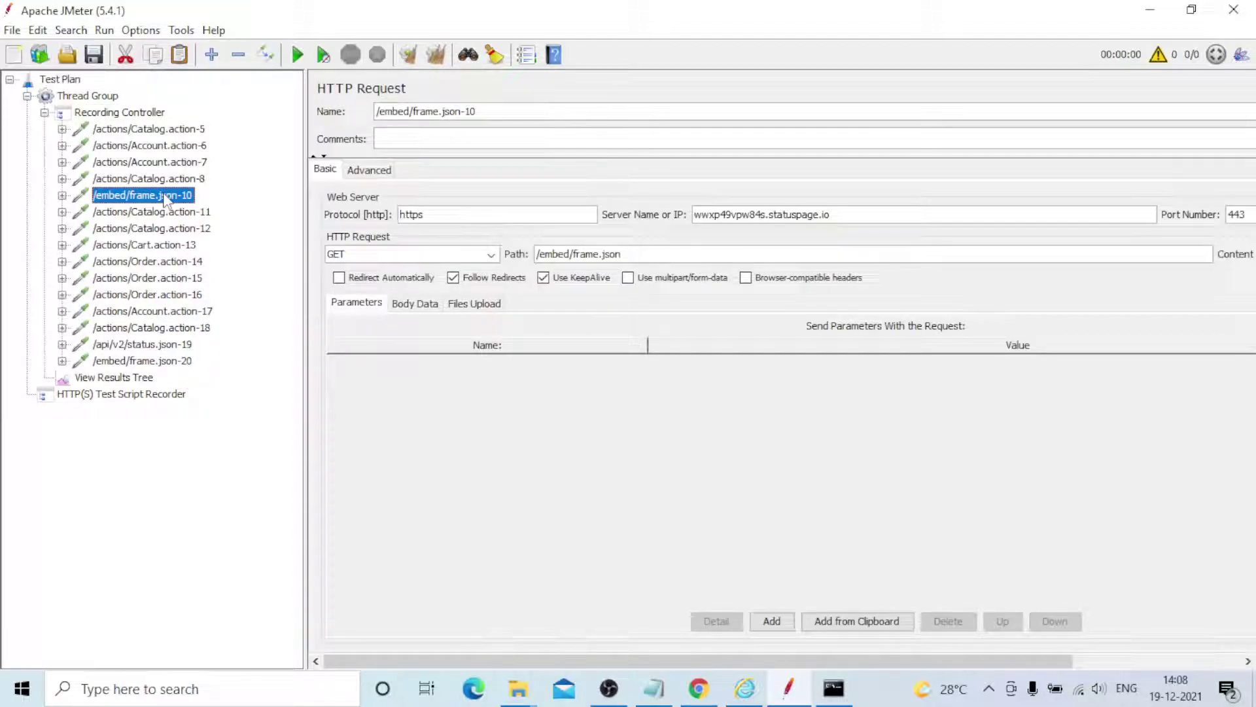
key(Delete)
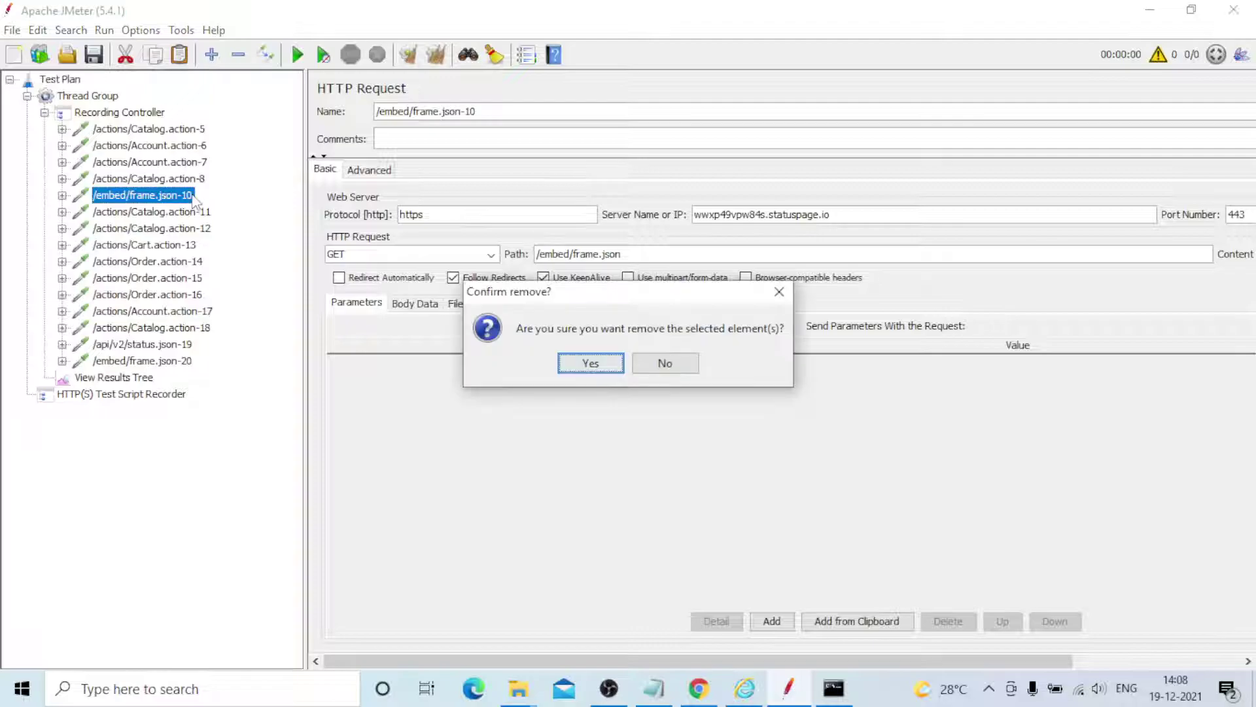
key(Return)
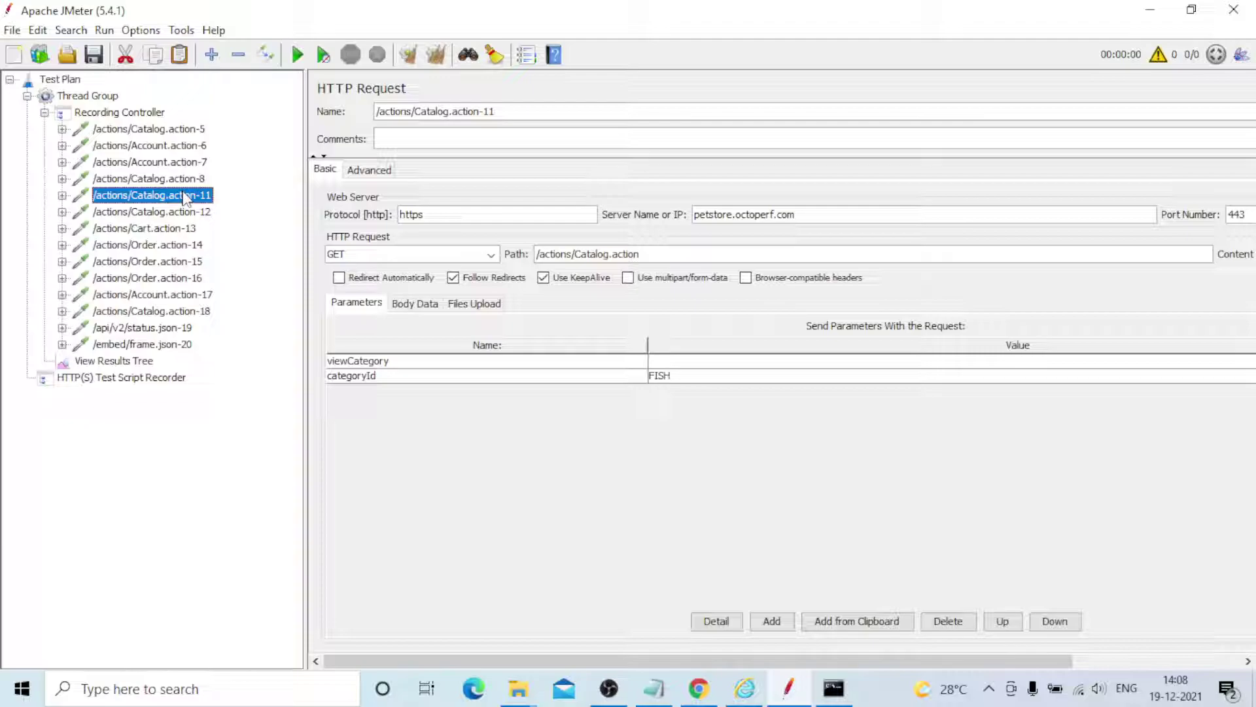
Step: Review the remaining Catalog, Cart, Order and Account requests and remove /api/v2/status.json-19 and /embed/frame.json-20
key(Down)
key(Down)
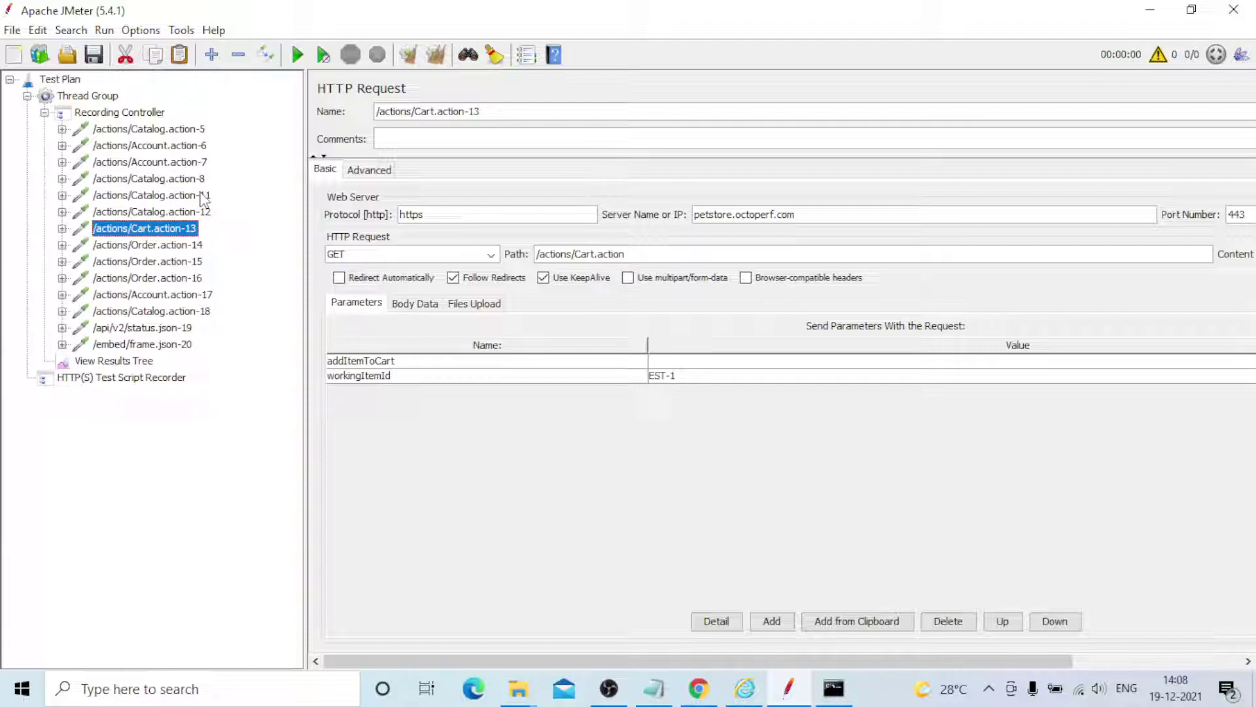
key(Down)
key(Down)
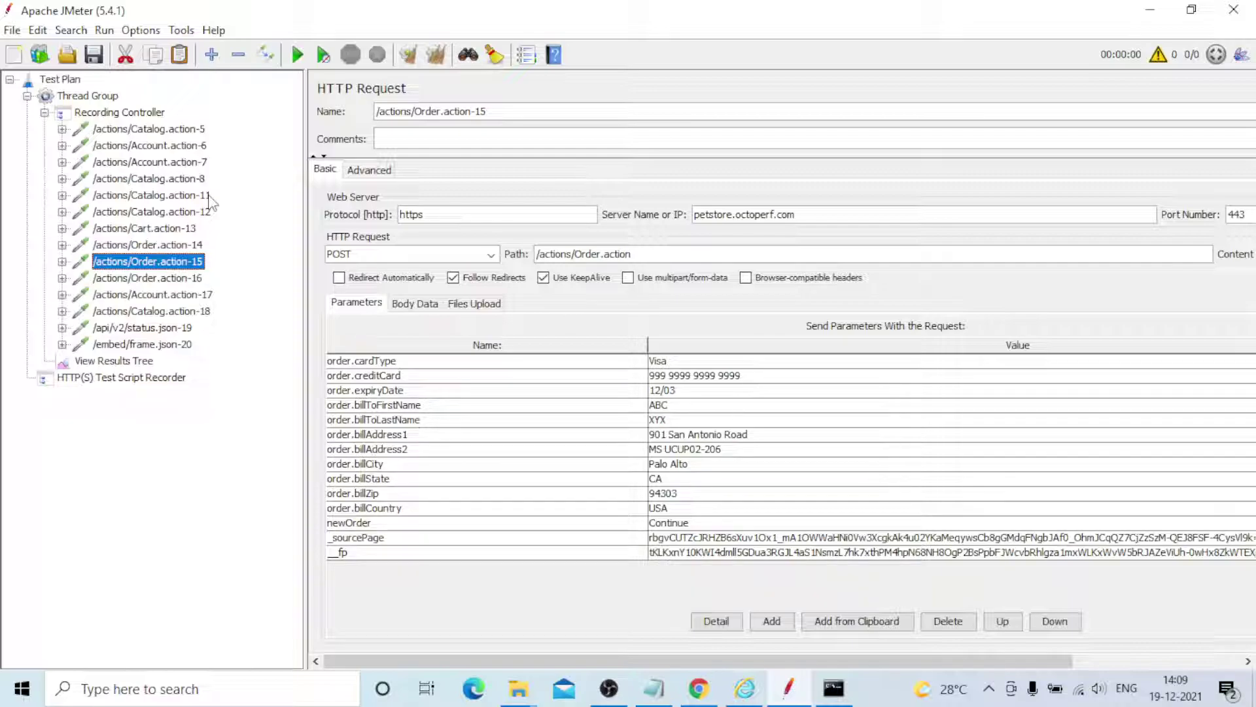
key(Down)
key(Down)
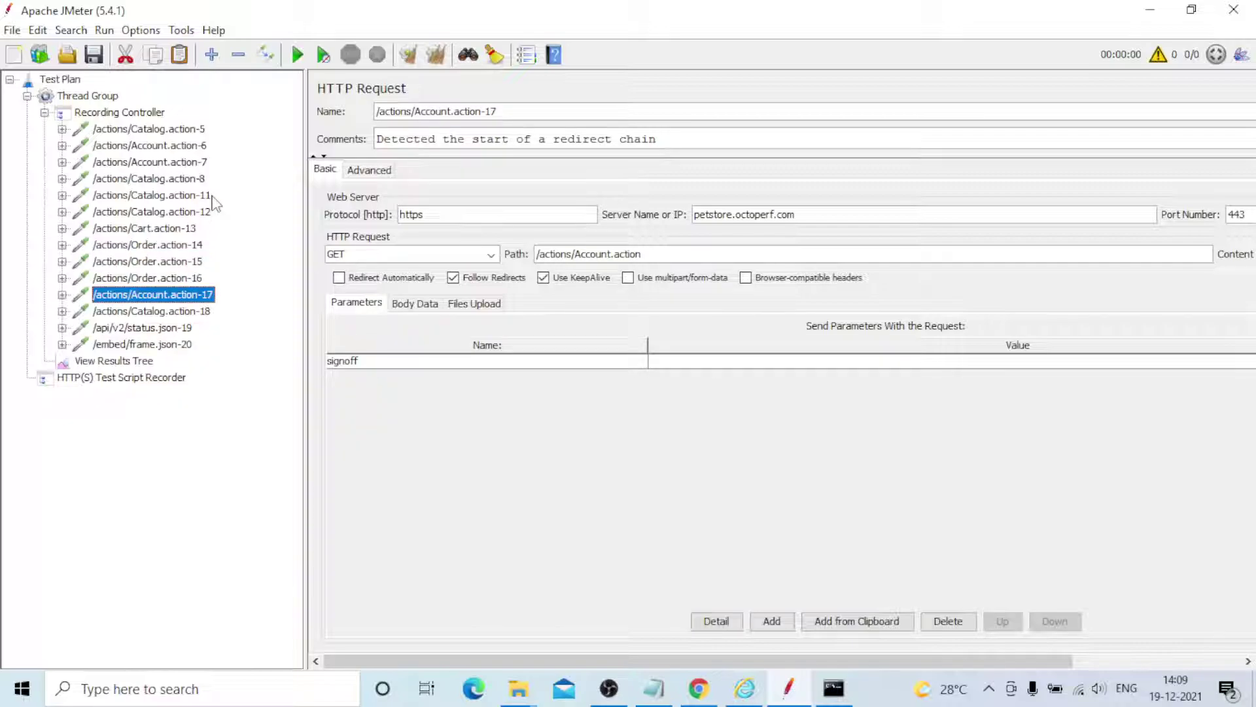
key(Down)
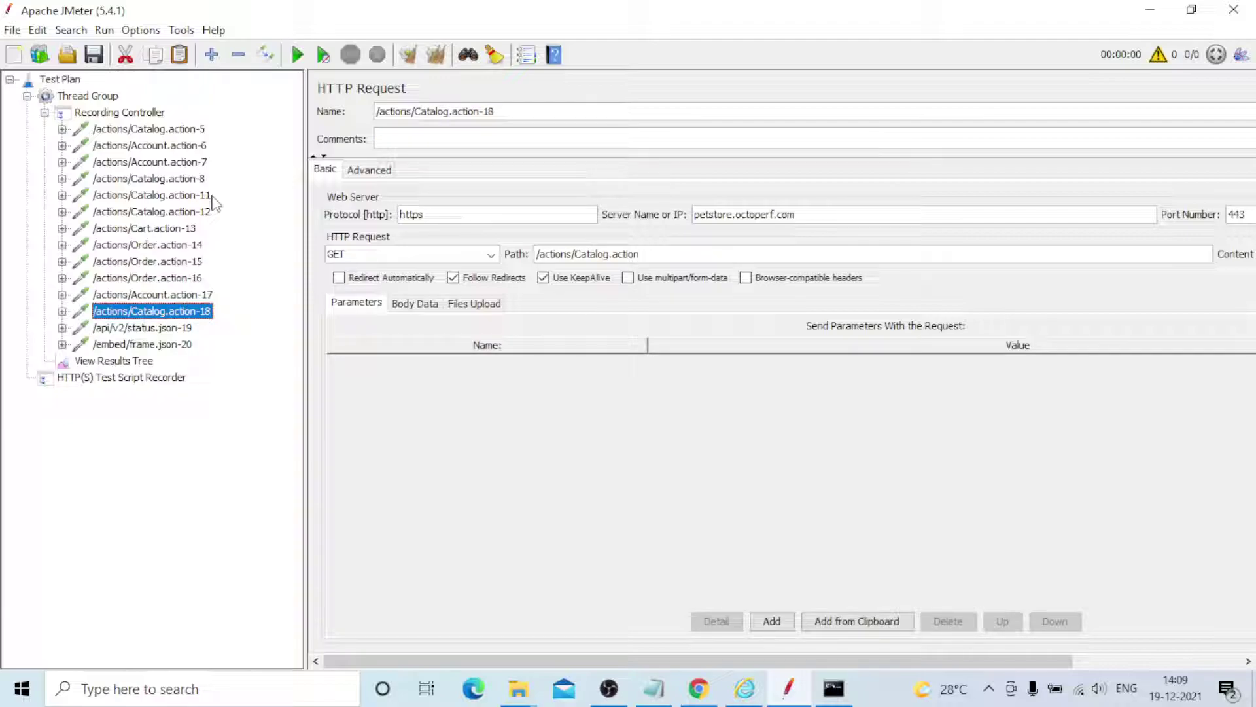
key(Down)
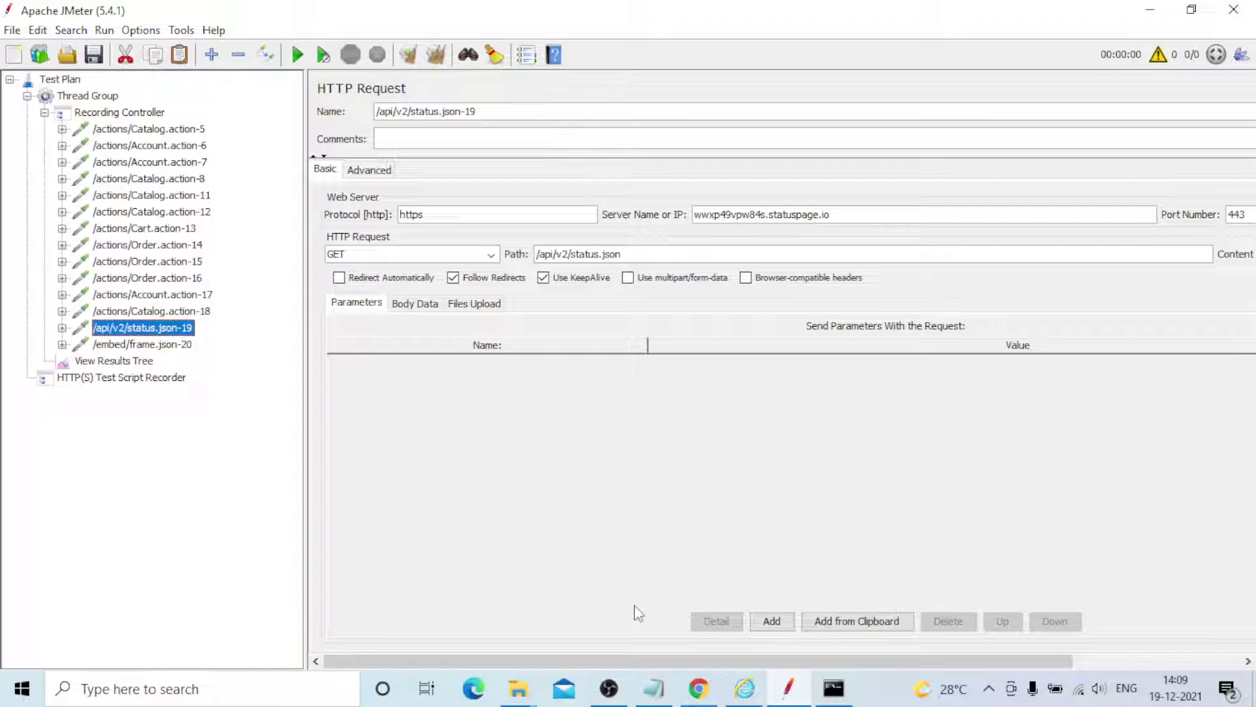
key(Delete)
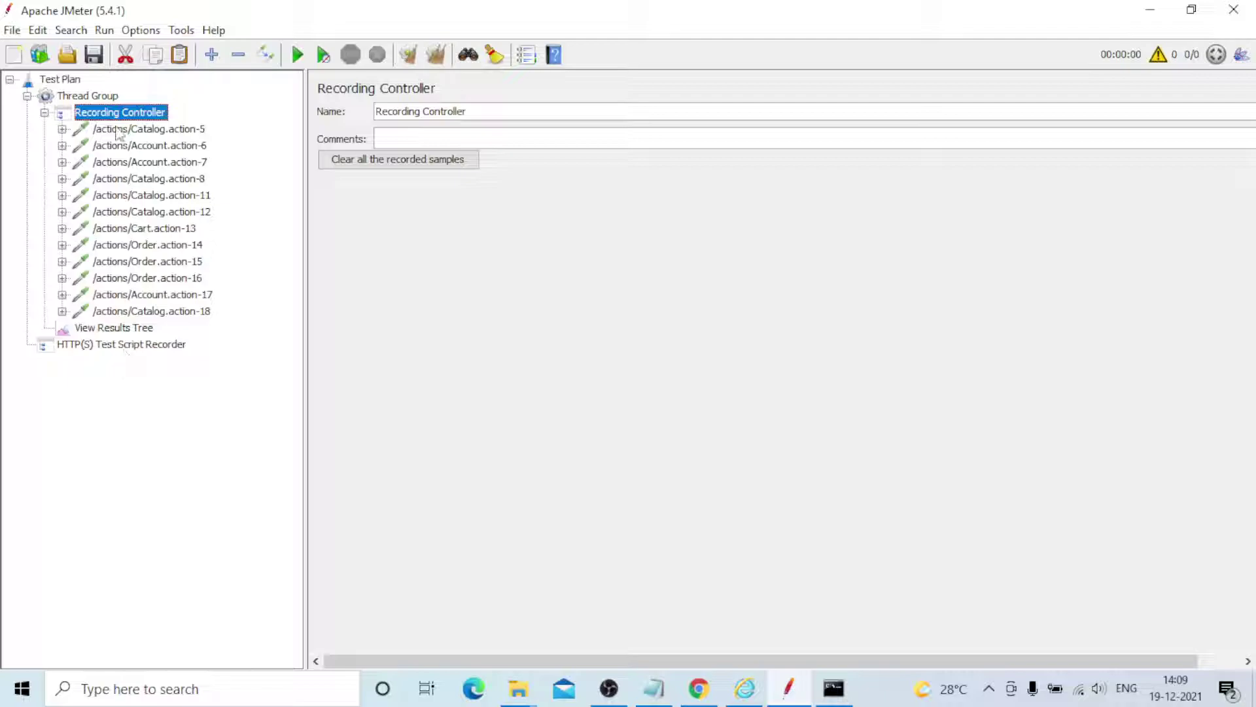
Step: Expand every remaining request under the Recording Controller to show its HTTP Header Manager
click(62, 311)
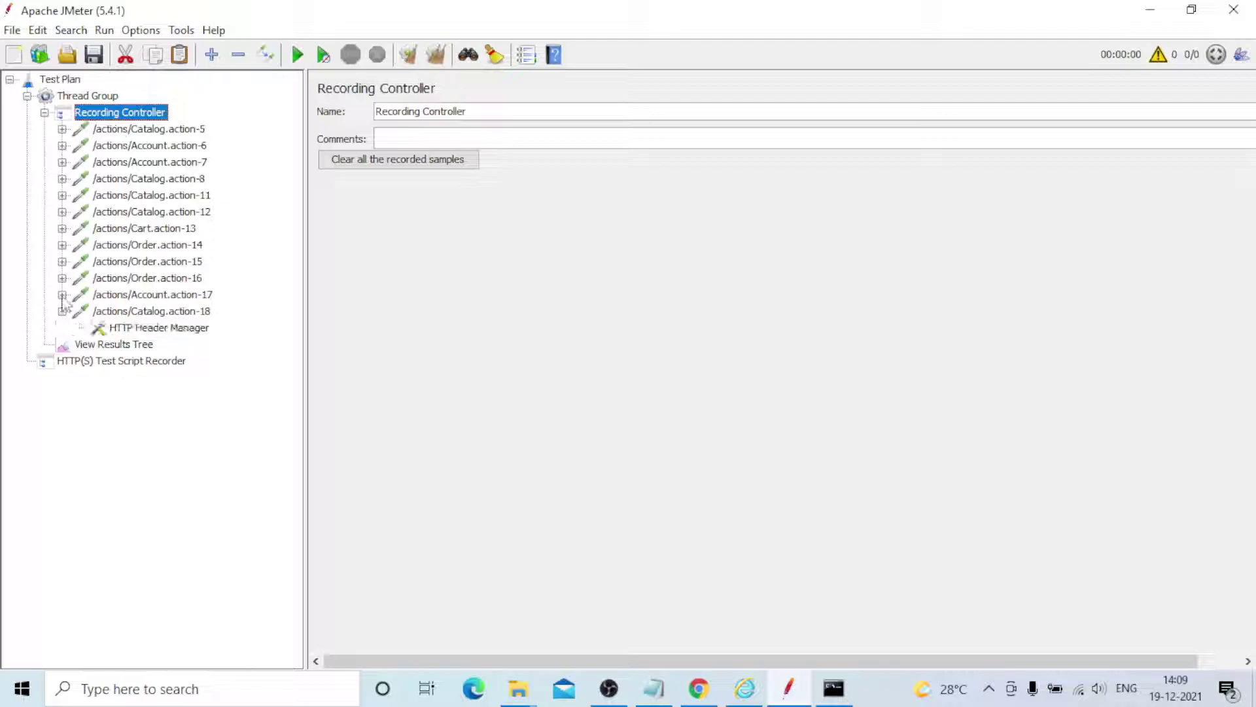
click(63, 294)
click(62, 279)
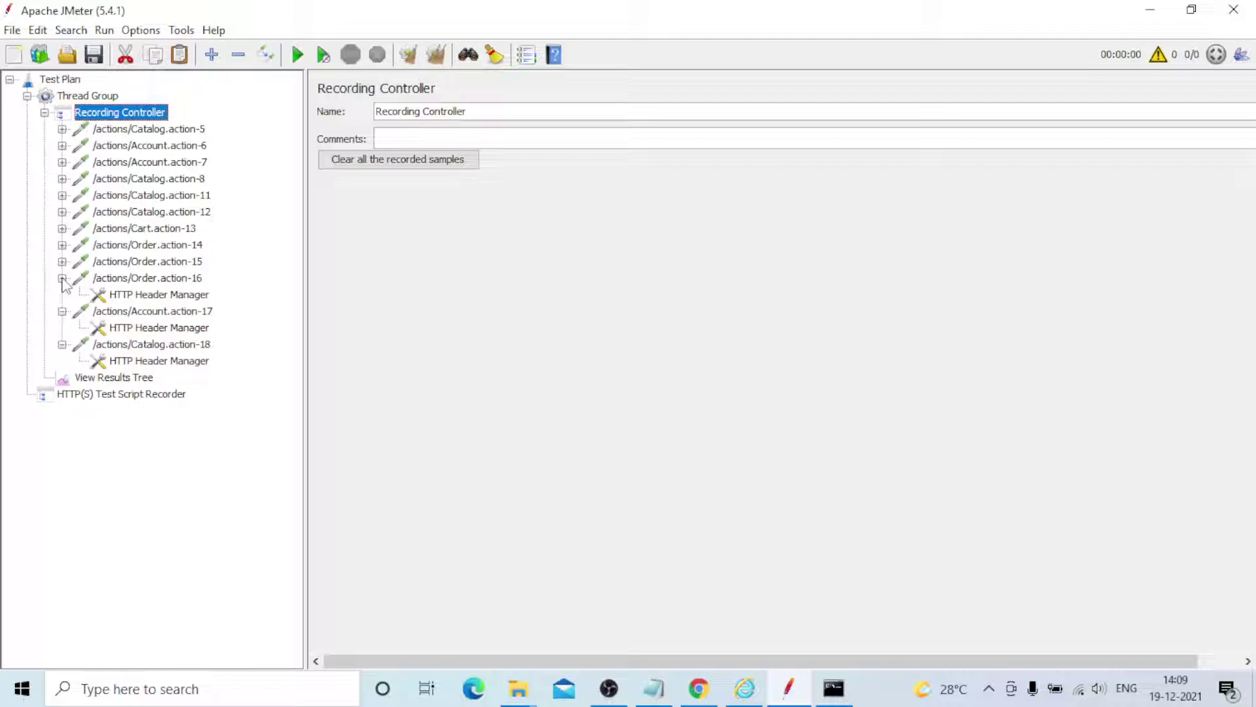
click(63, 261)
click(62, 244)
click(62, 228)
click(62, 212)
click(62, 195)
click(62, 178)
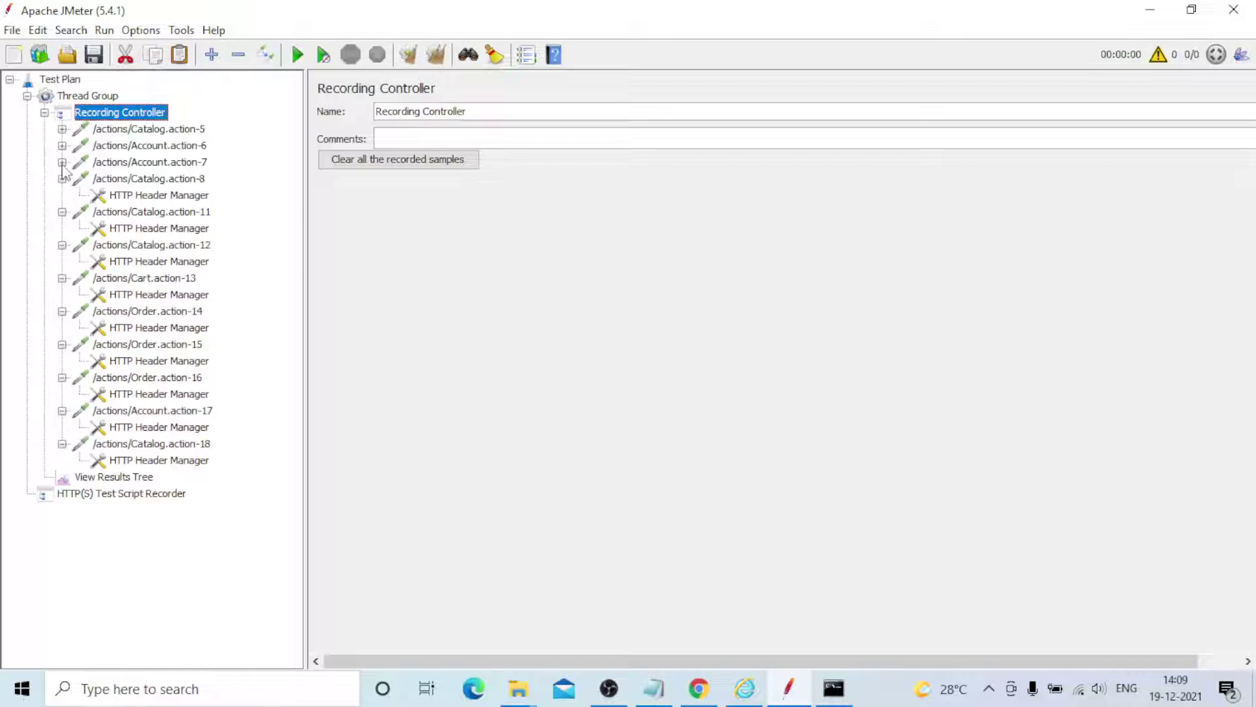
click(62, 162)
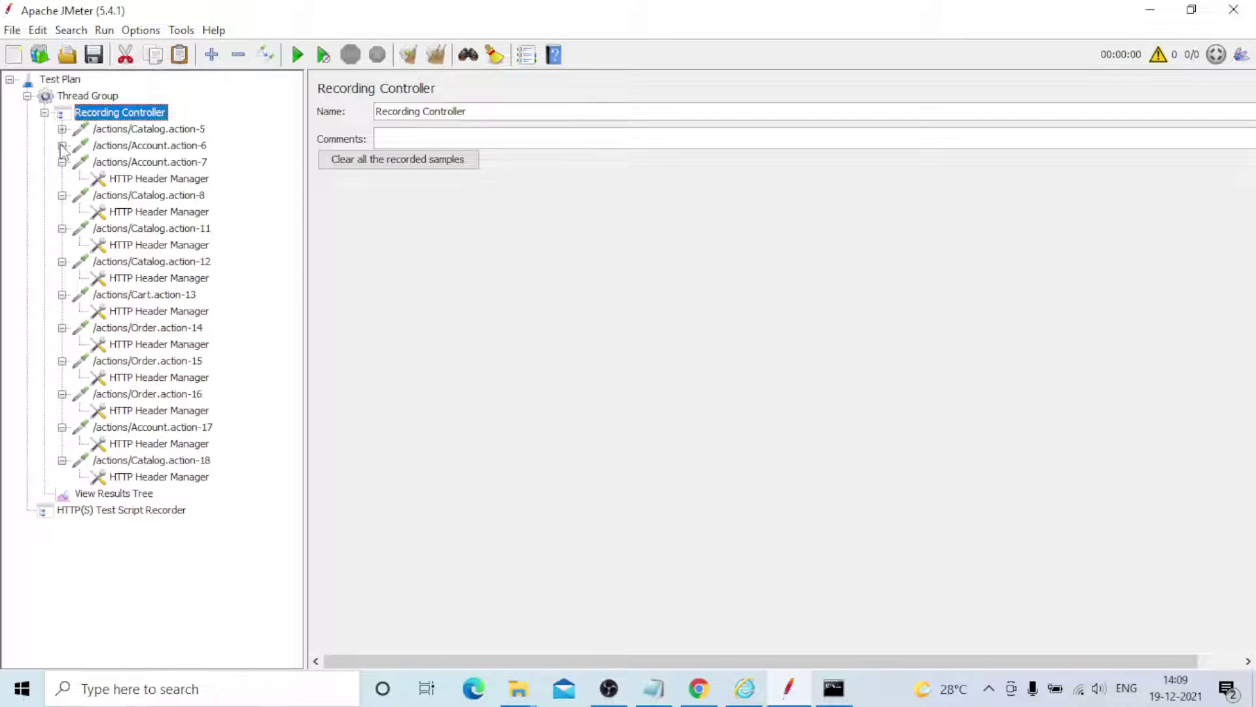
click(62, 146)
click(62, 129)
Step: Review the parameters and HTTP Header Manager entries of the requests from /actions/Catalog.action-5 through /actions/Catalog.action-8
key(Down)
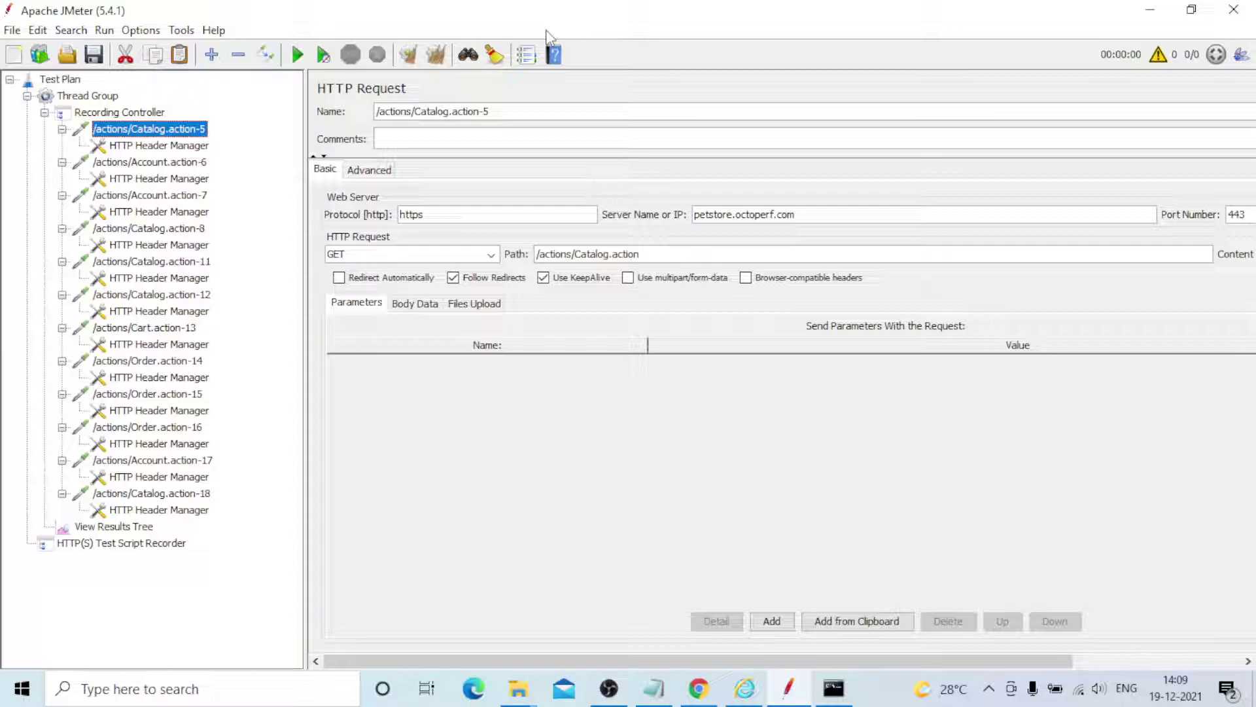
key(Down)
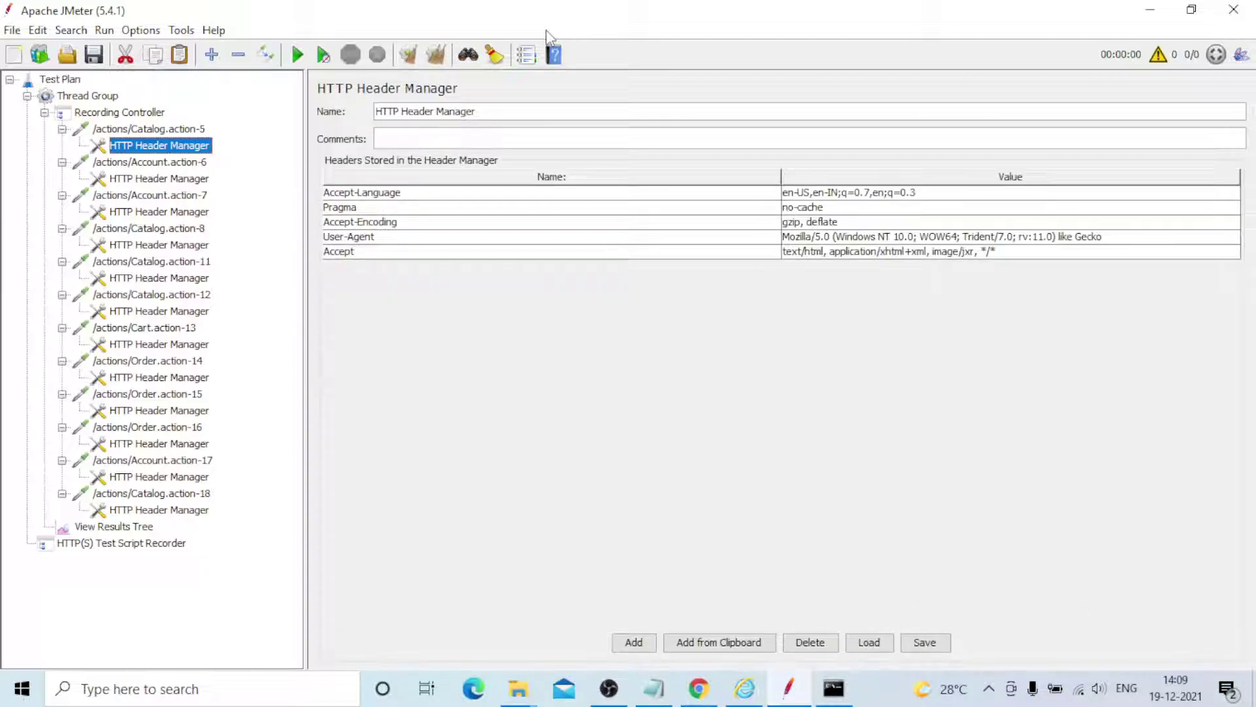
key(Down)
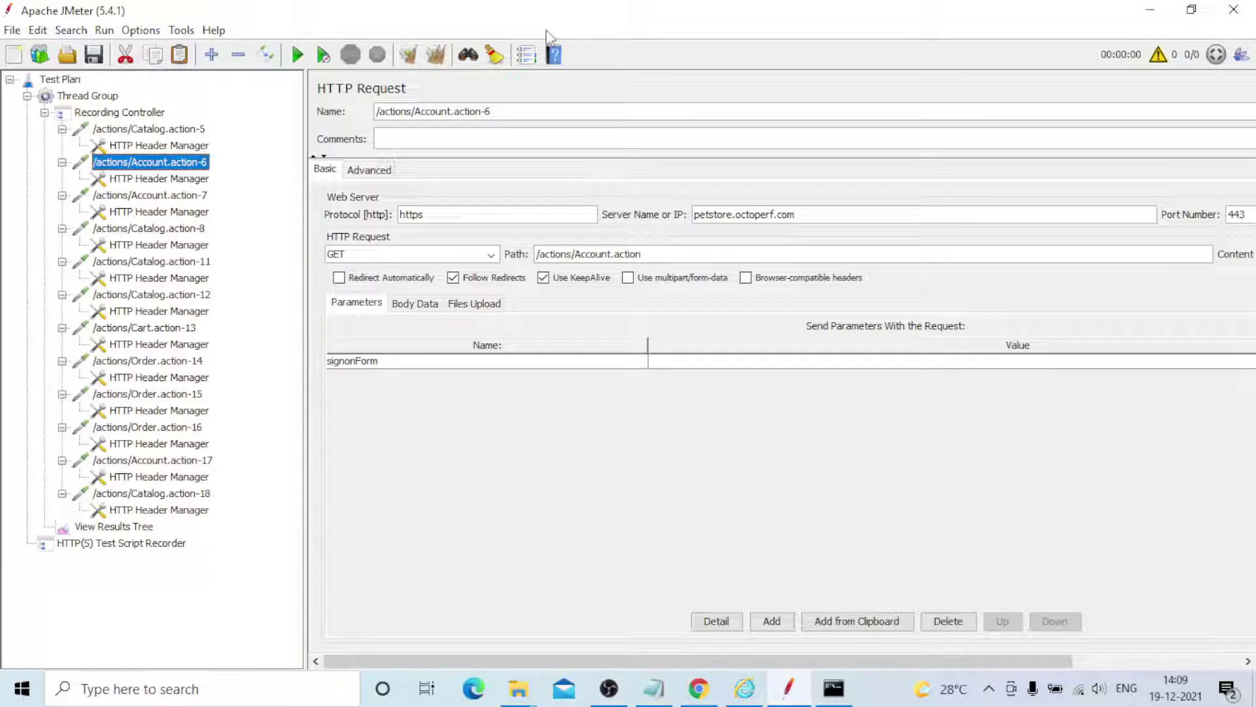
key(Down)
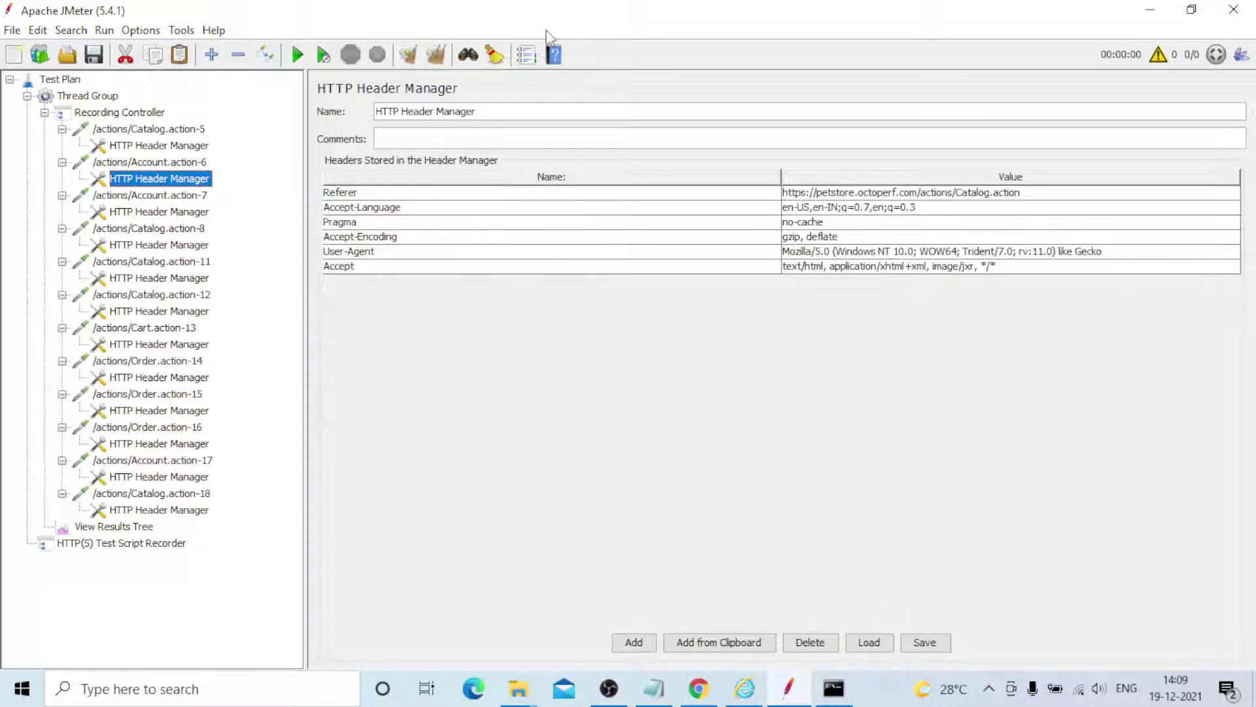
key(Down)
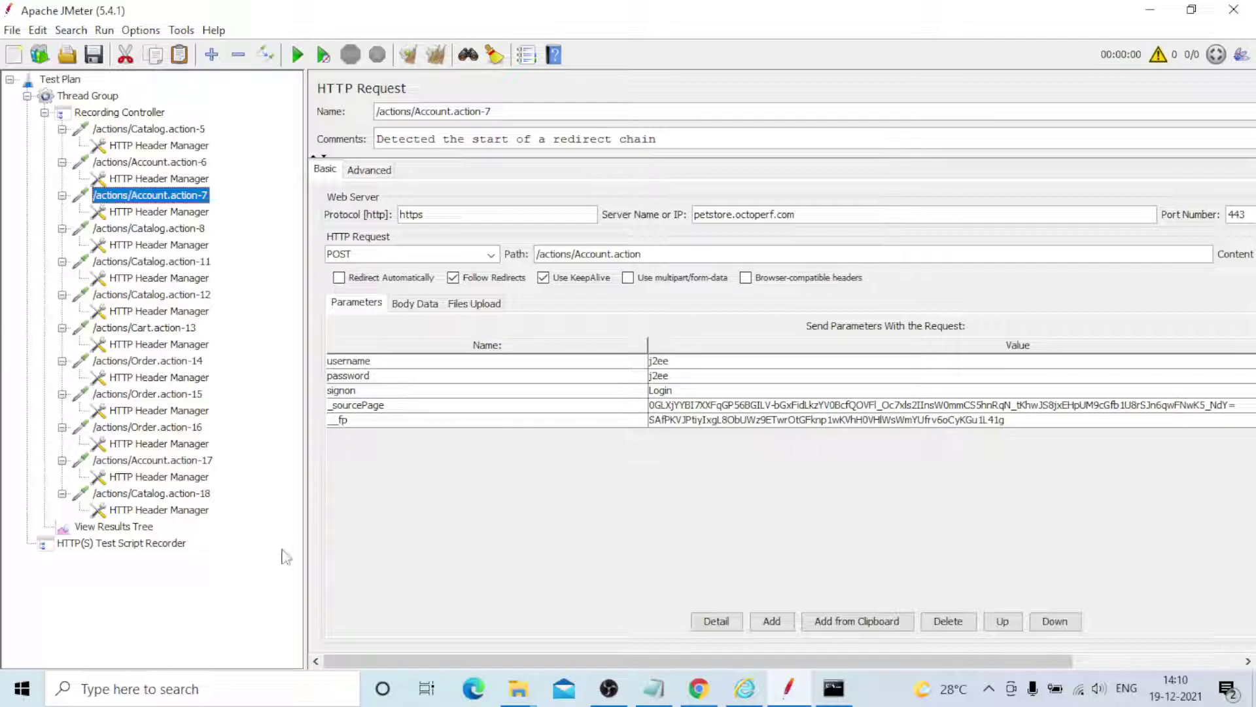
key(Down)
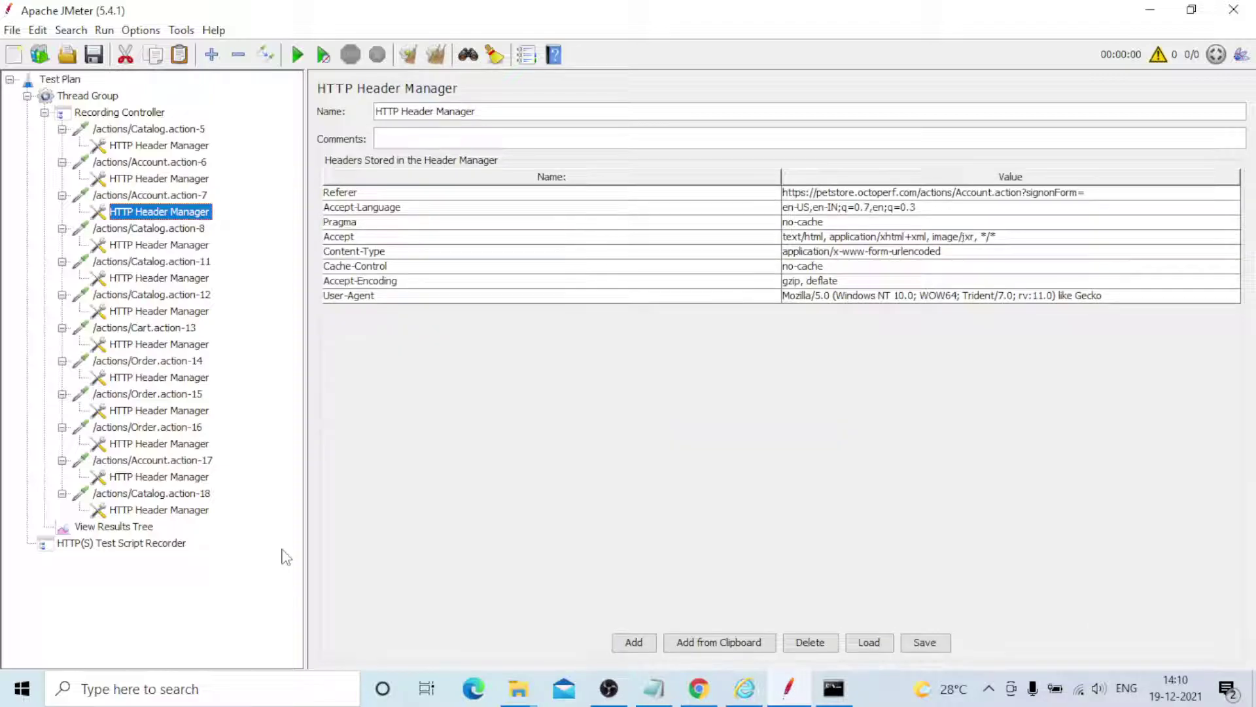
key(Down)
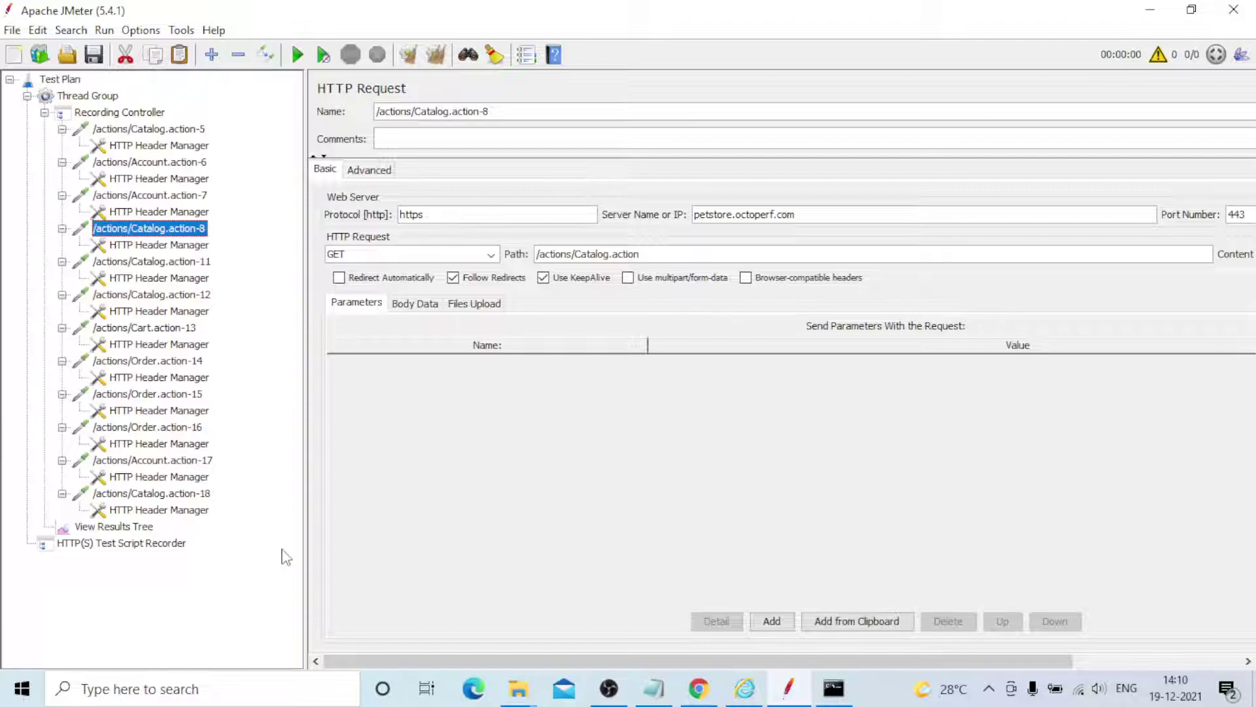
key(Down)
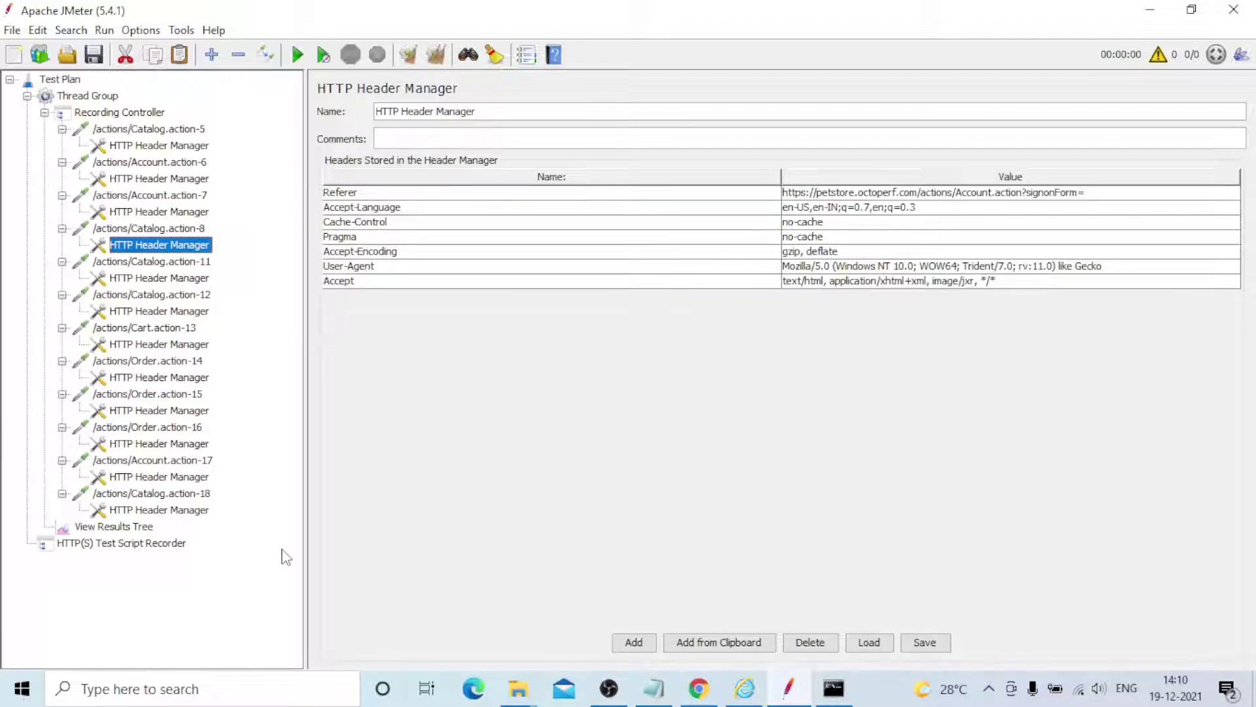
Step: Review the parameters and headers of the requests from /actions/Catalog.action-11 through /actions/Order.action-14
key(Down)
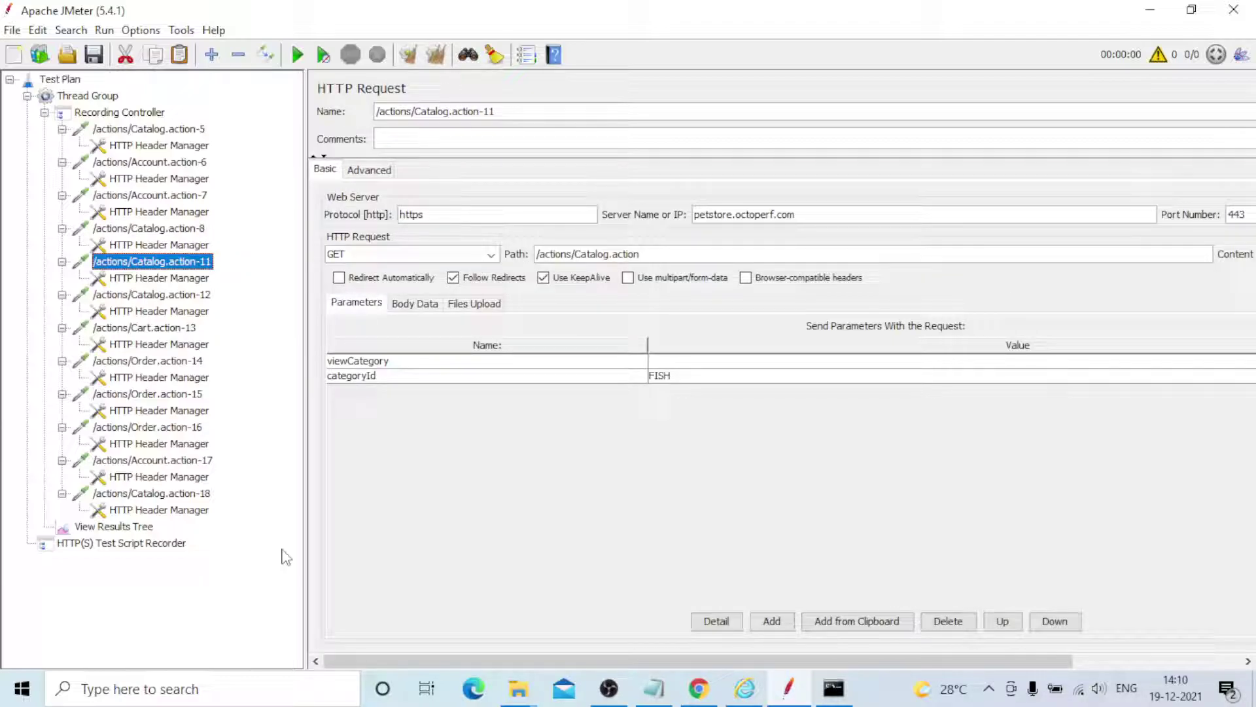
key(Down)
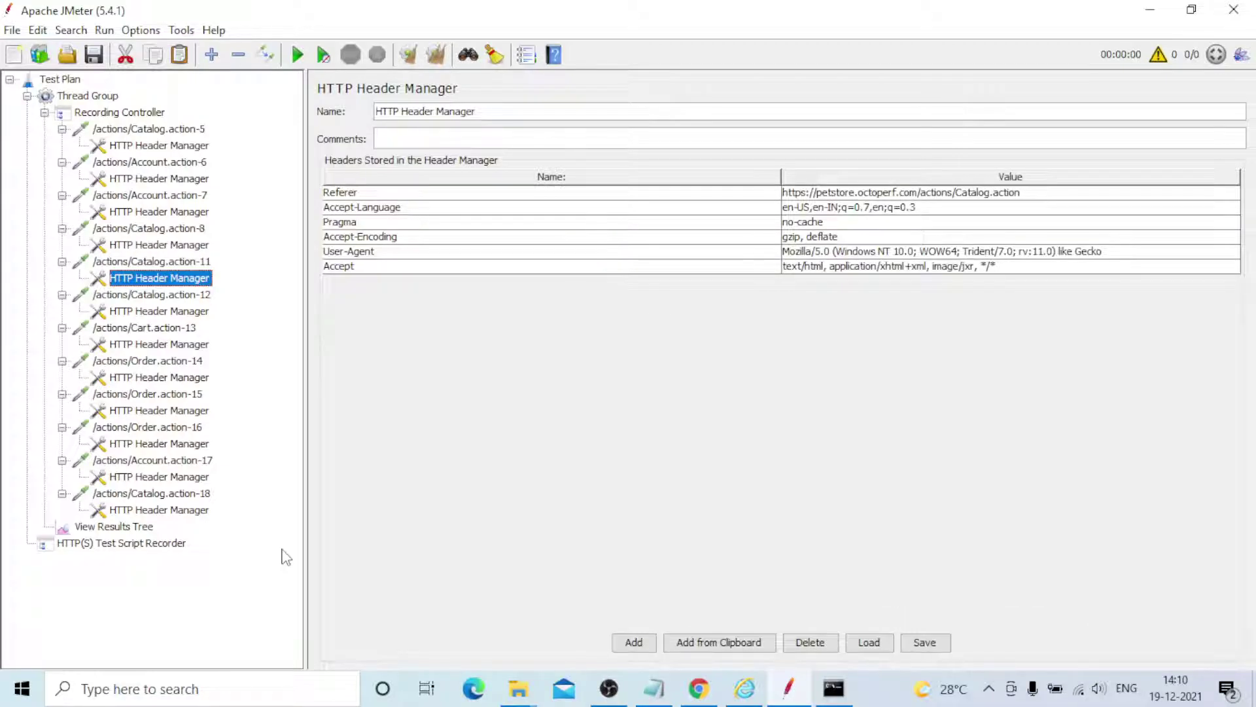
key(Down)
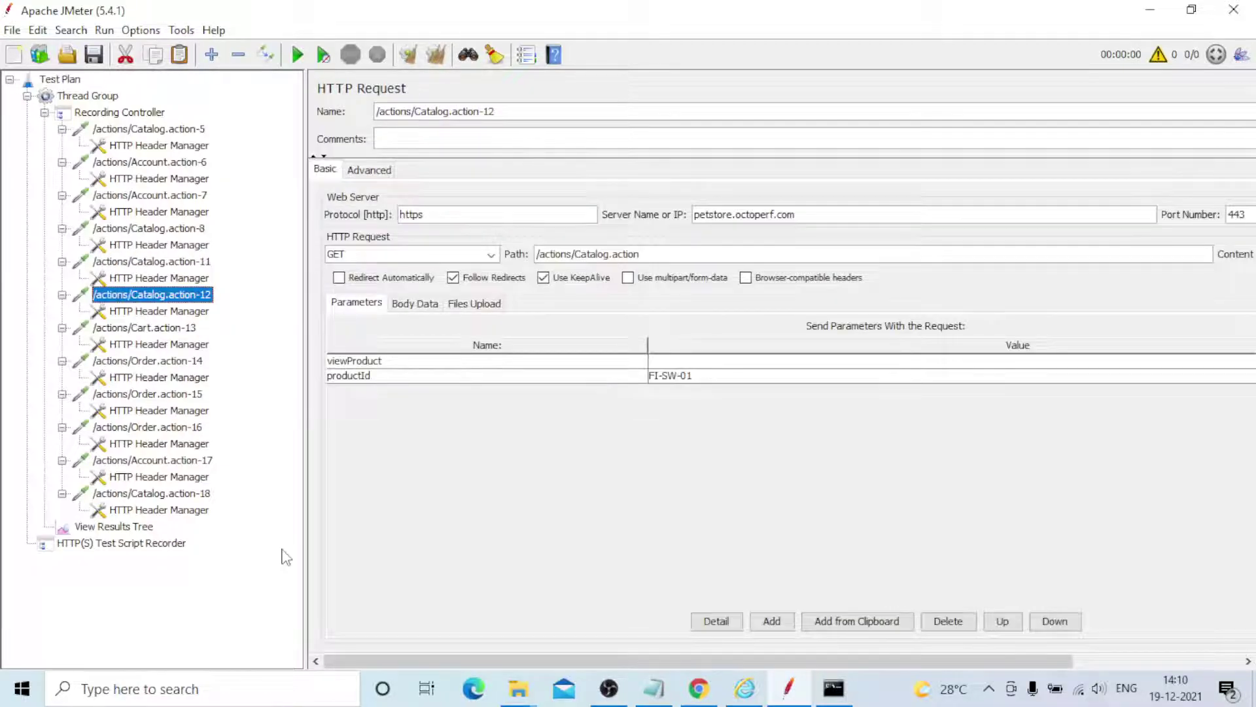
key(Down)
key(Down)
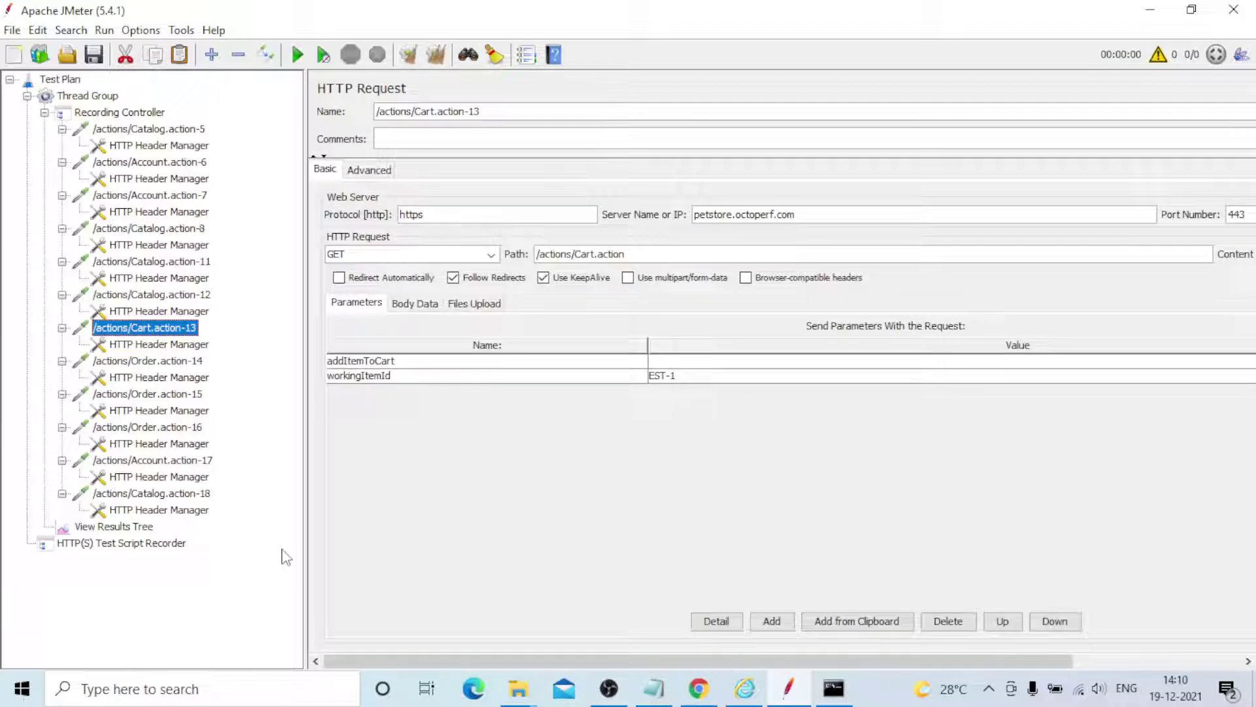
key(Down)
key(Down)
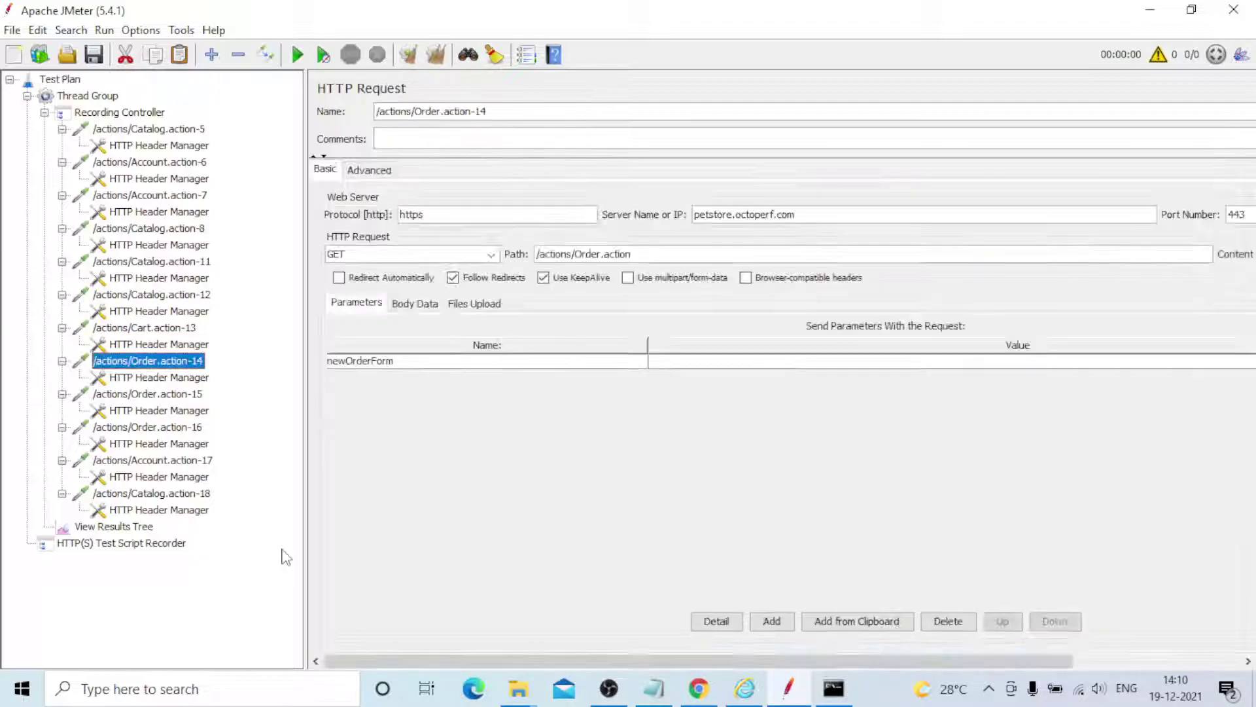
key(Down)
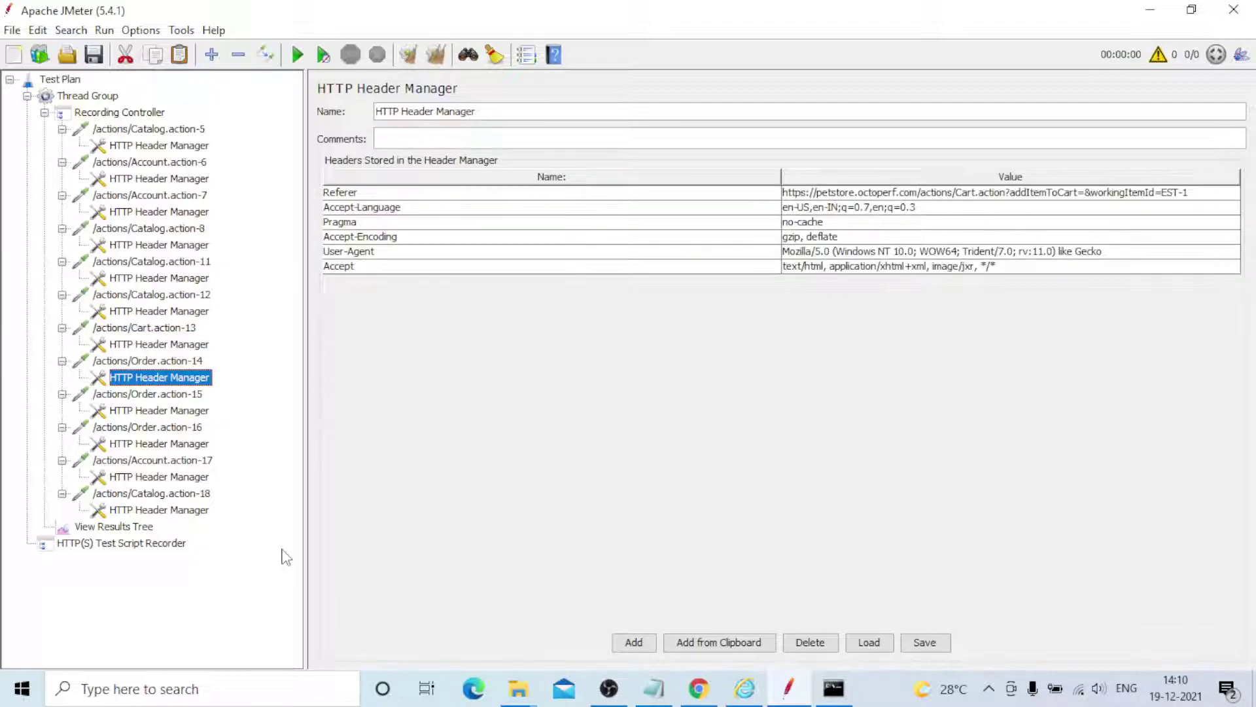
Step: Review the parameters and headers of the requests from /actions/Order.action-15 through /actions/Catalog.action-18
key(Down)
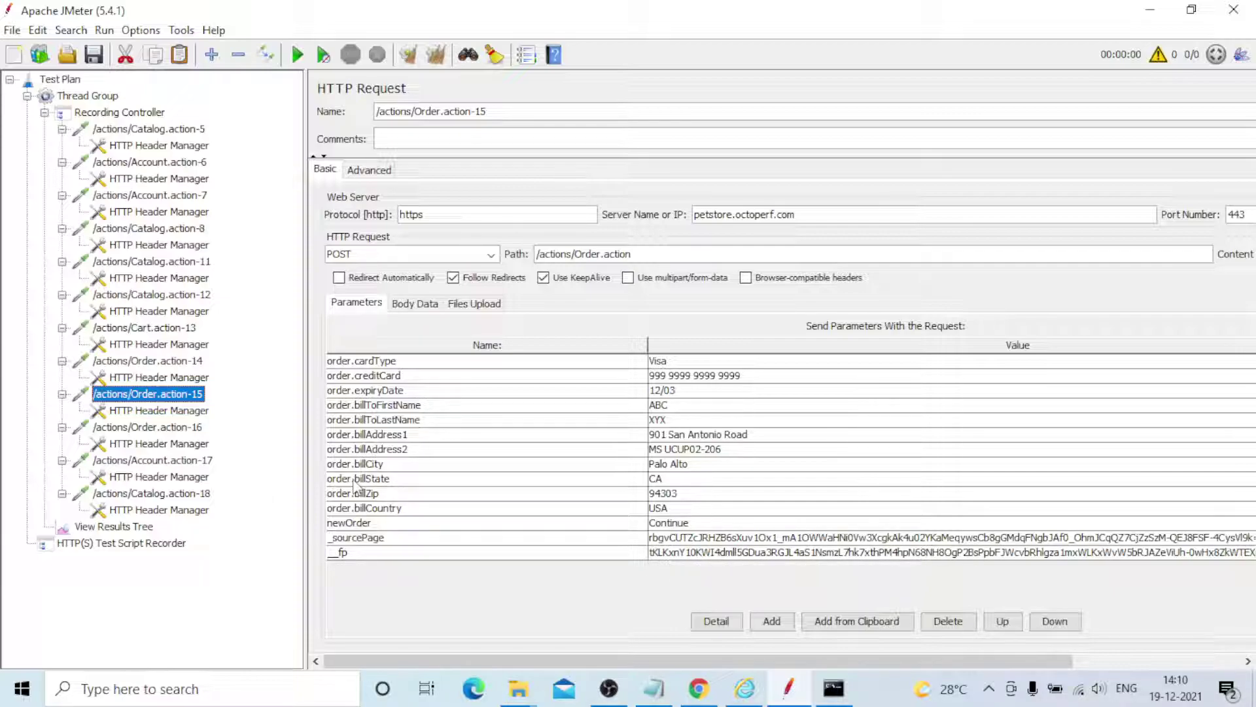
key(Down)
key(Down)
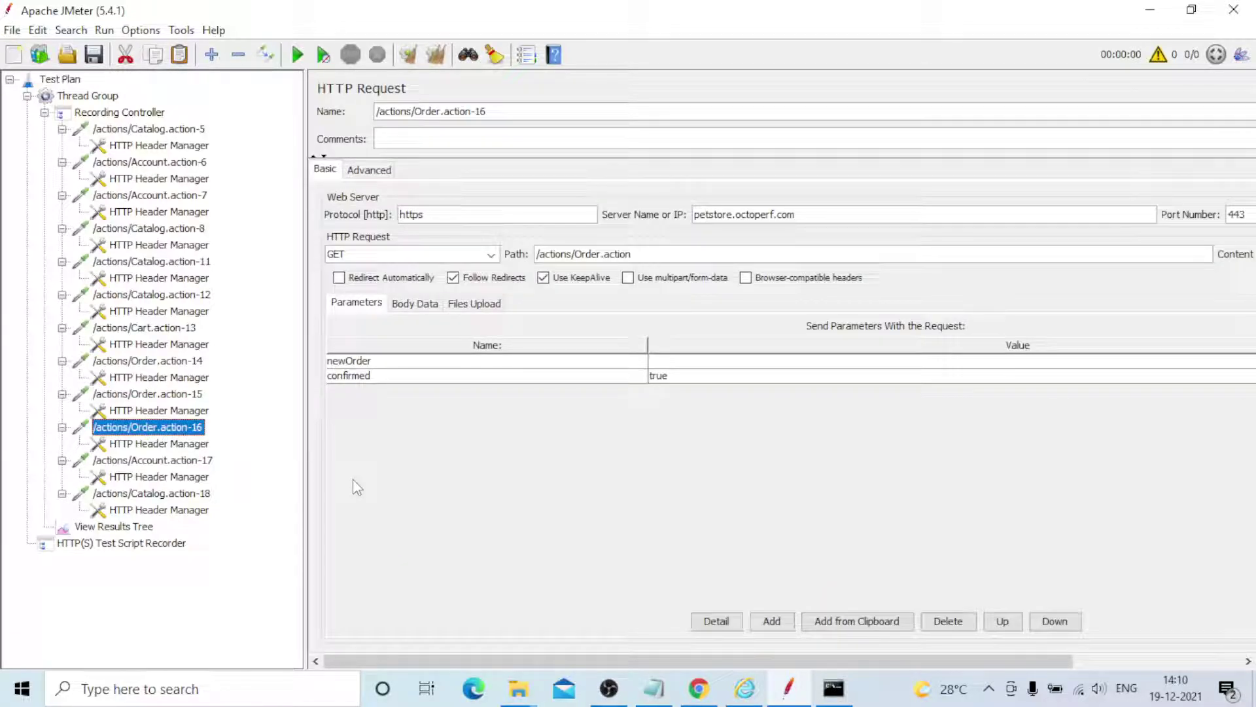
key(Down)
key(Down)
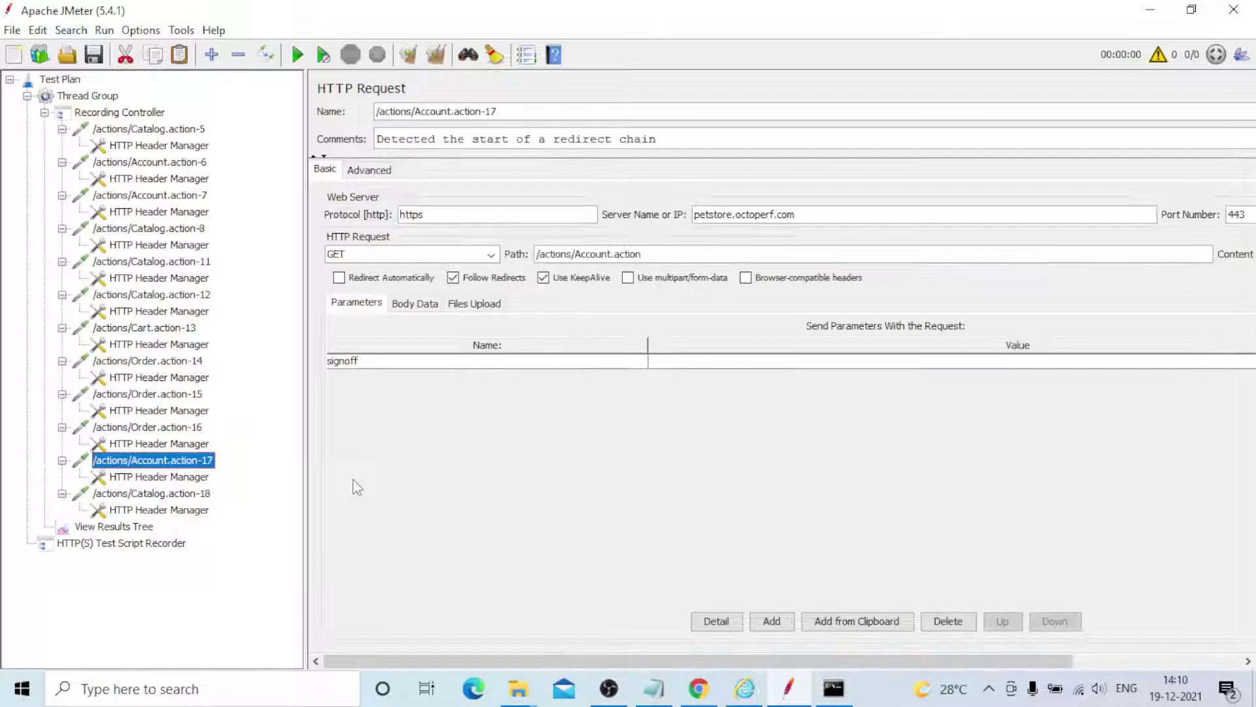
key(Down)
key(Down)
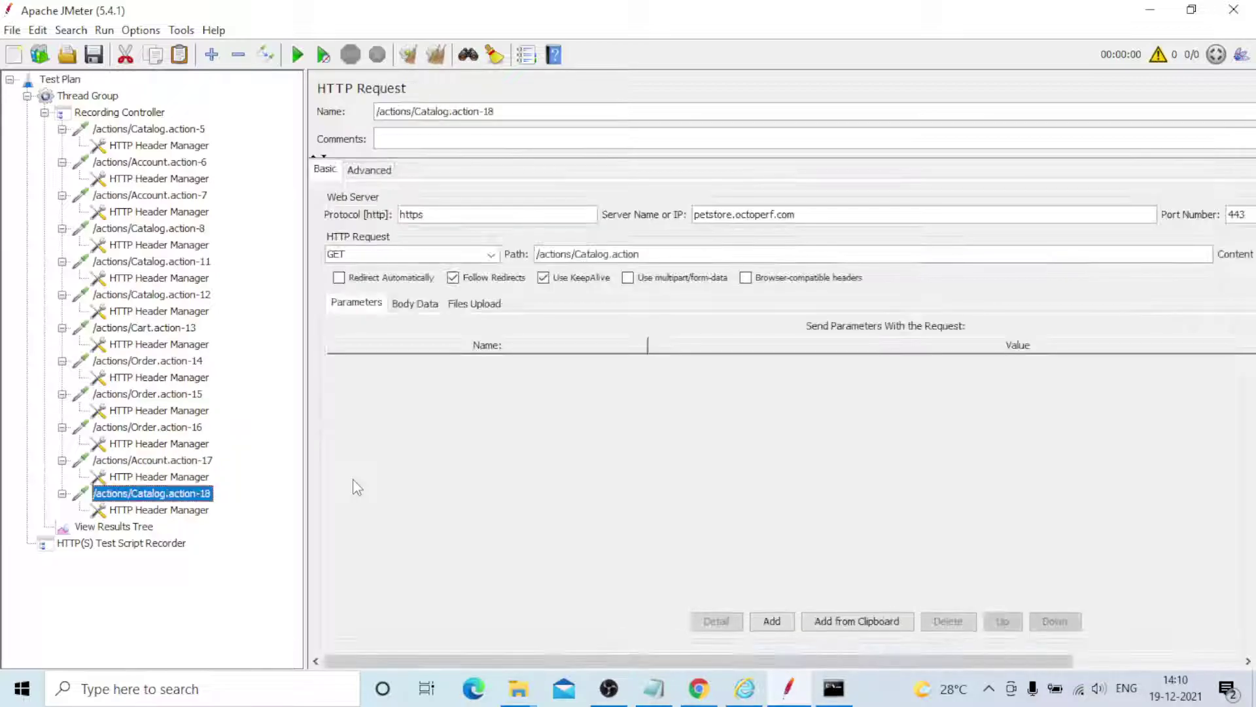
key(Down)
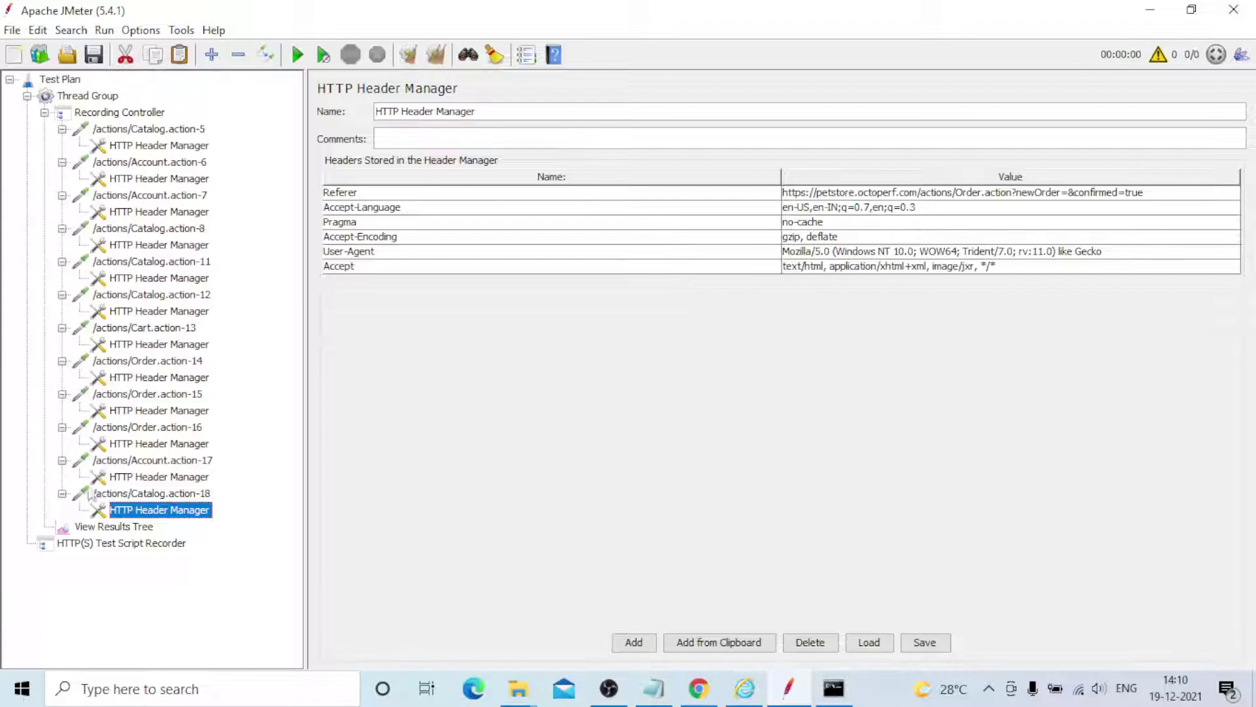
Step: Collapse all requests from /actions/Catalog.action-18 up to /actions/Catalog.action-5 and select the Recording Controller
click(62, 493)
click(62, 460)
click(63, 426)
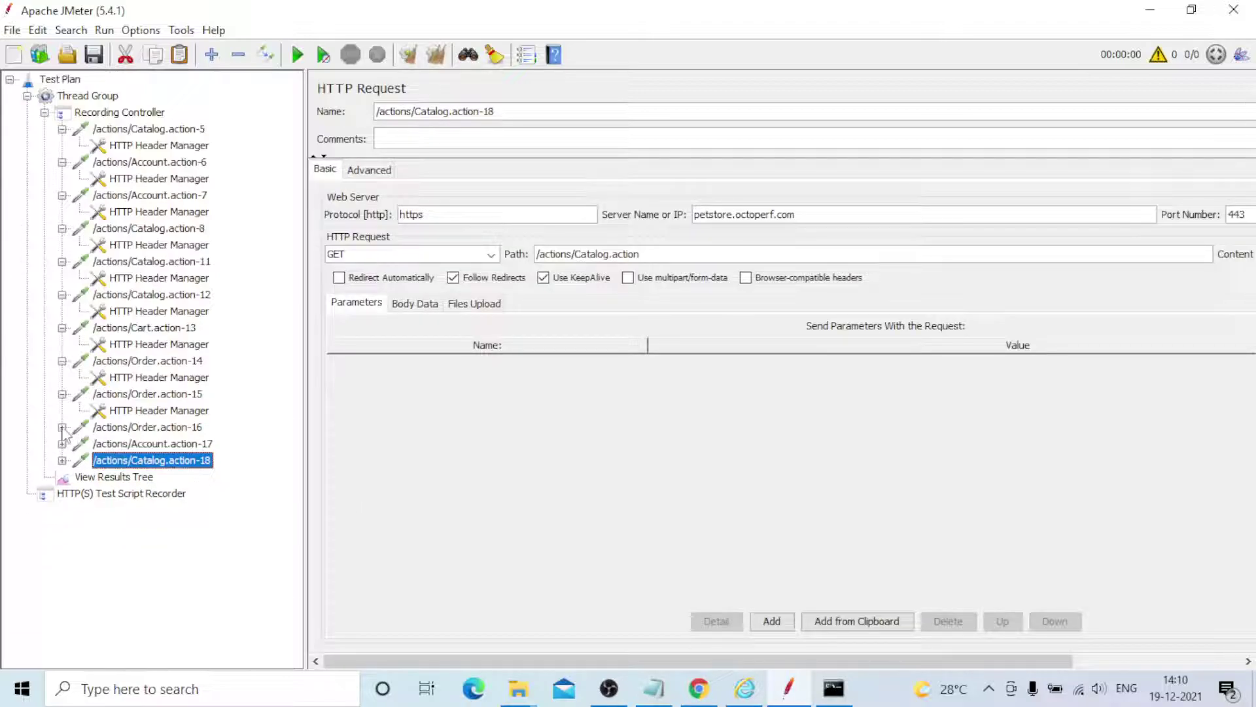
click(62, 394)
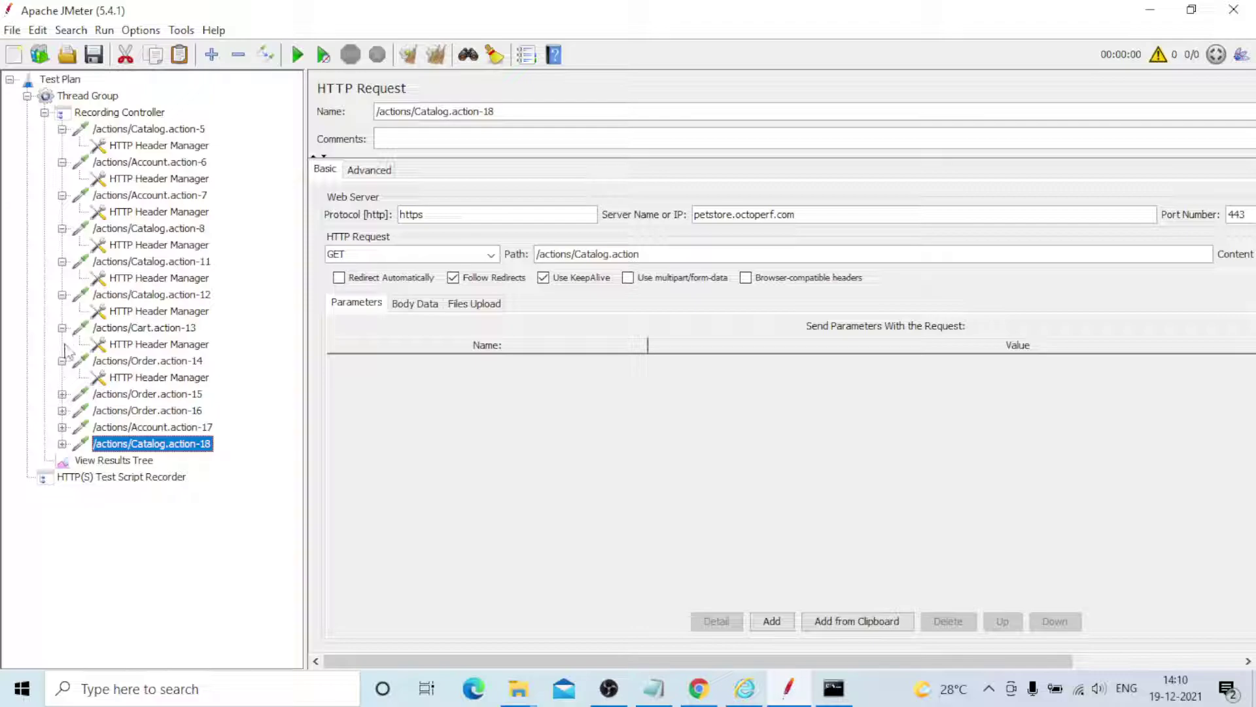
click(63, 361)
click(62, 327)
click(62, 295)
click(62, 261)
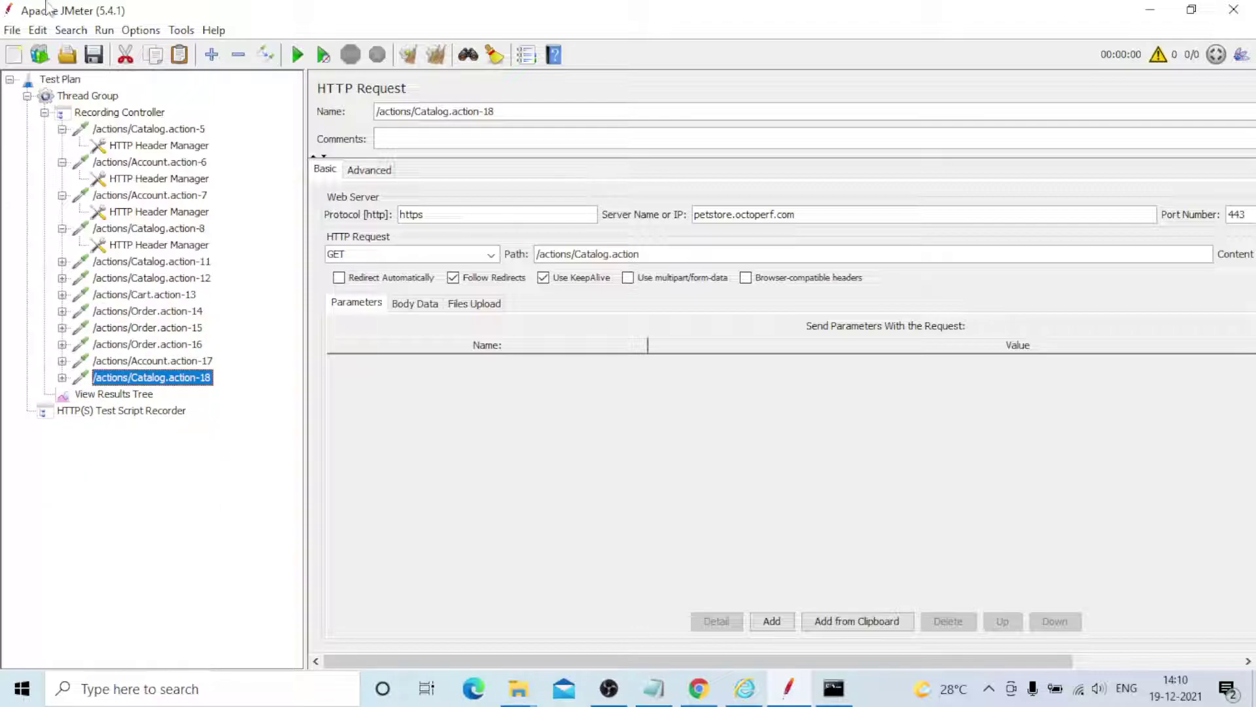
click(63, 228)
click(62, 195)
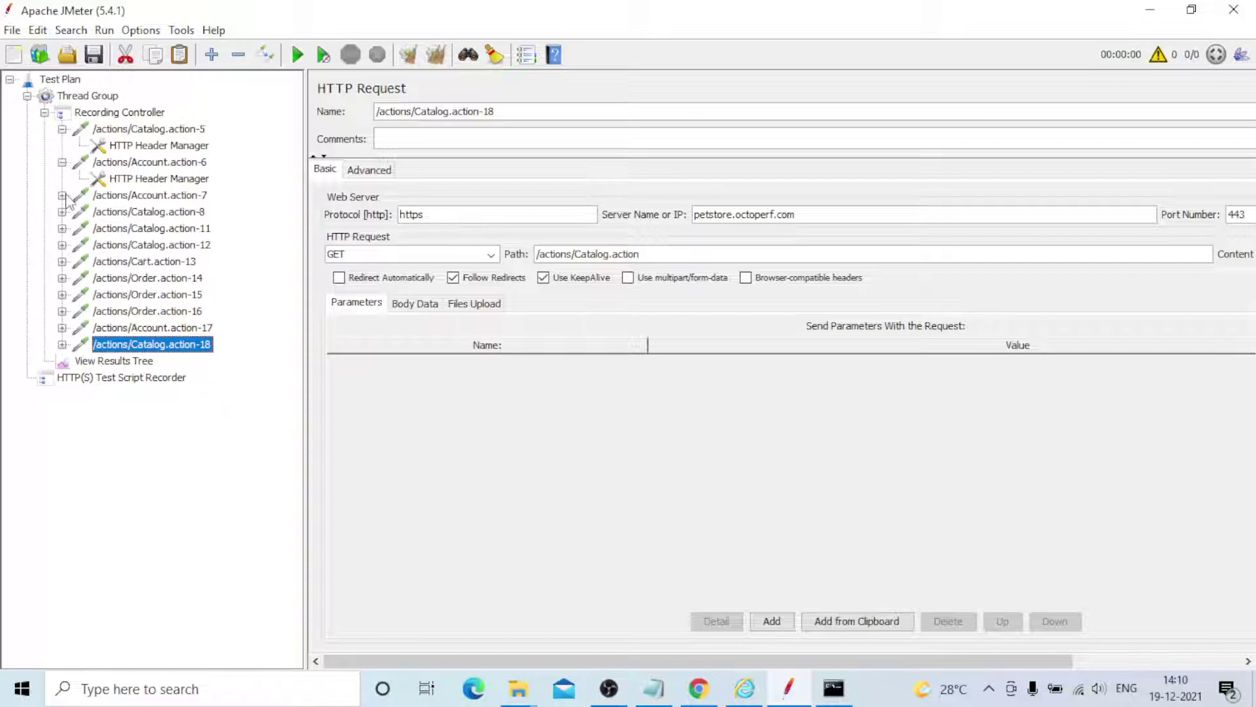
click(62, 161)
click(62, 129)
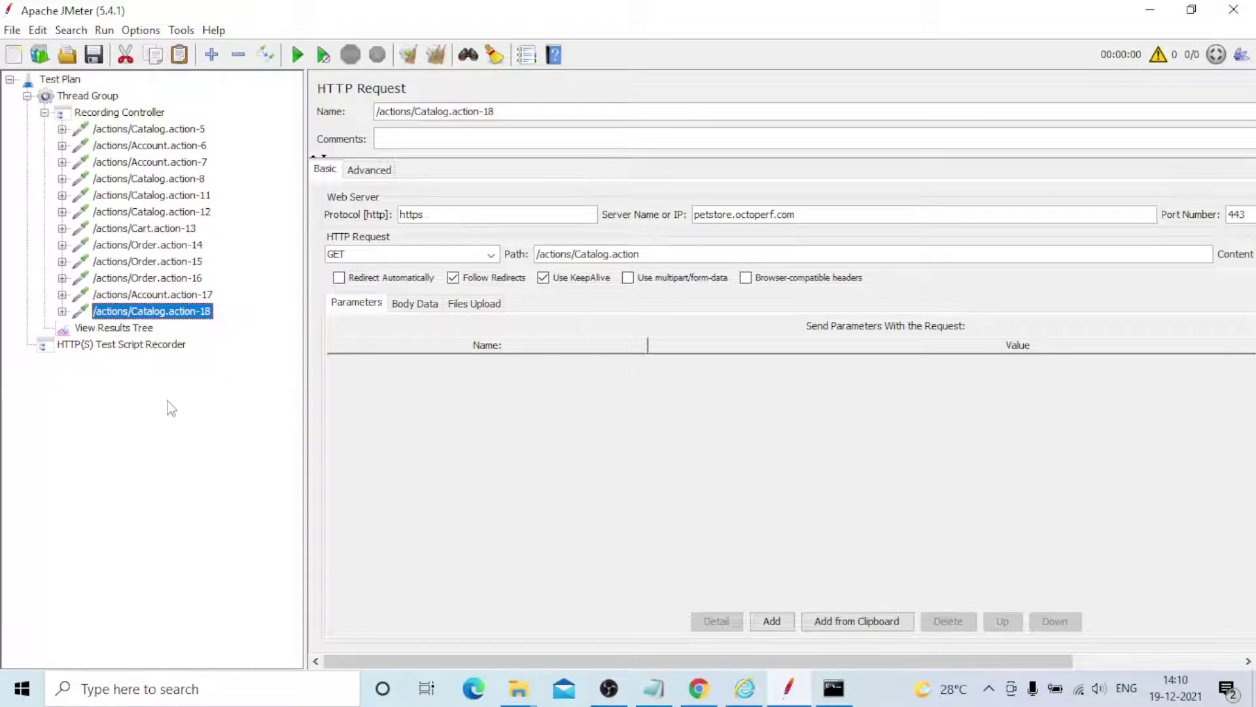
click(139, 114)
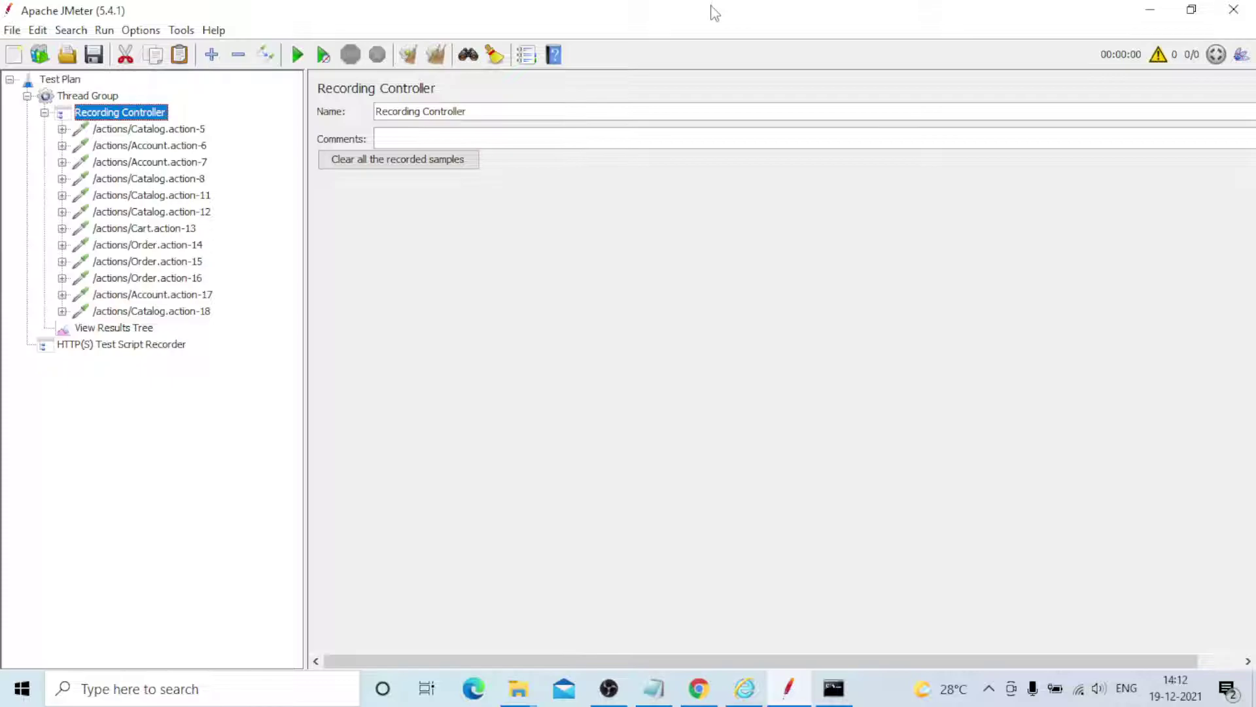
Step: Switch to the sample notes in Notepad and clear the selection of the petstore URL
click(654, 688)
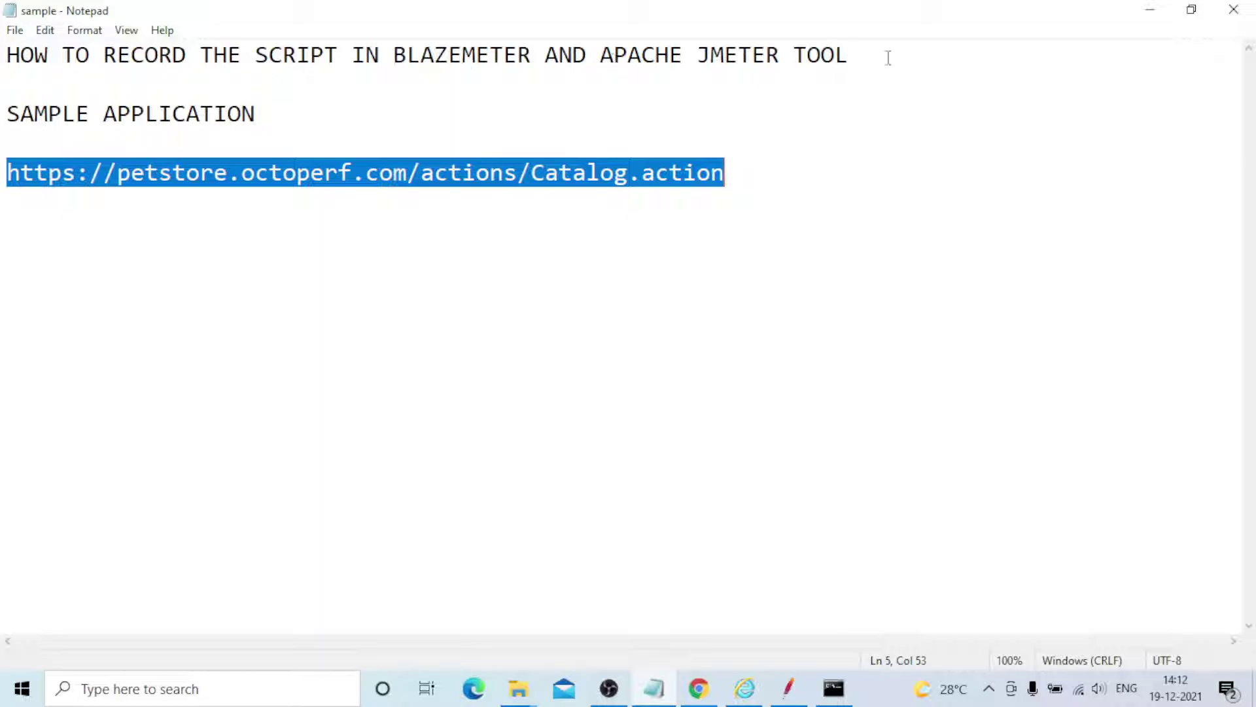
click(511, 254)
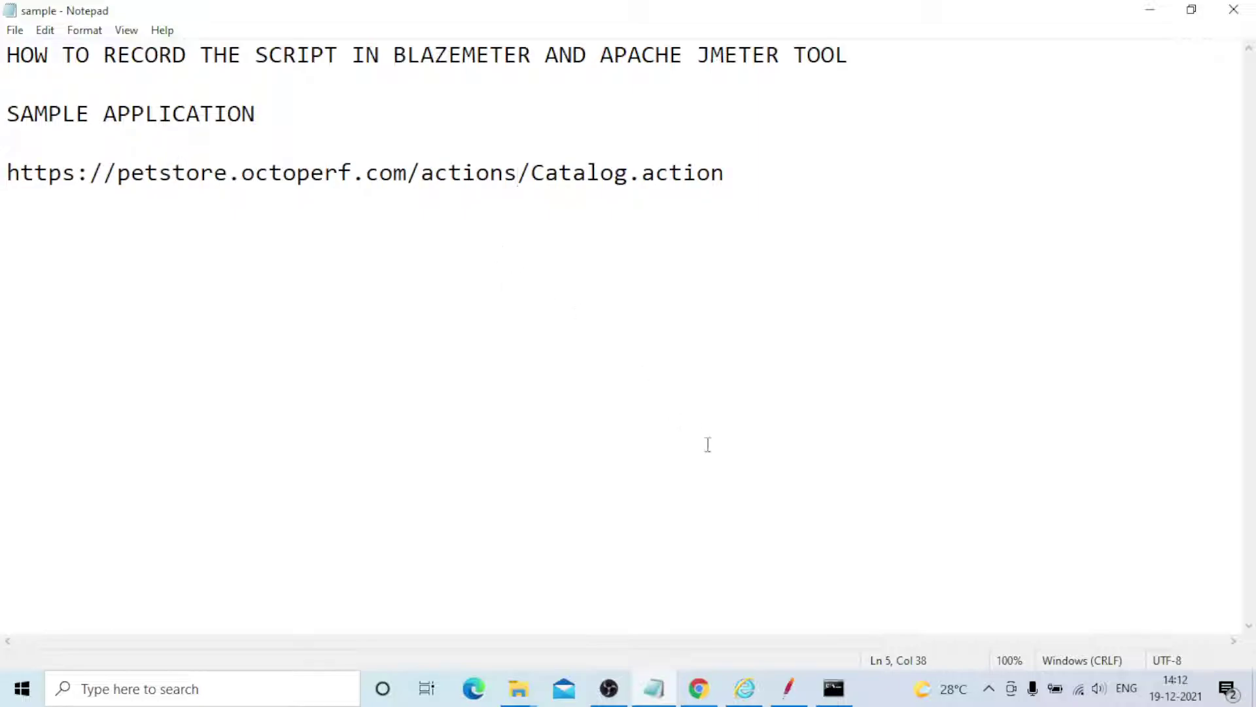
click(609, 688)
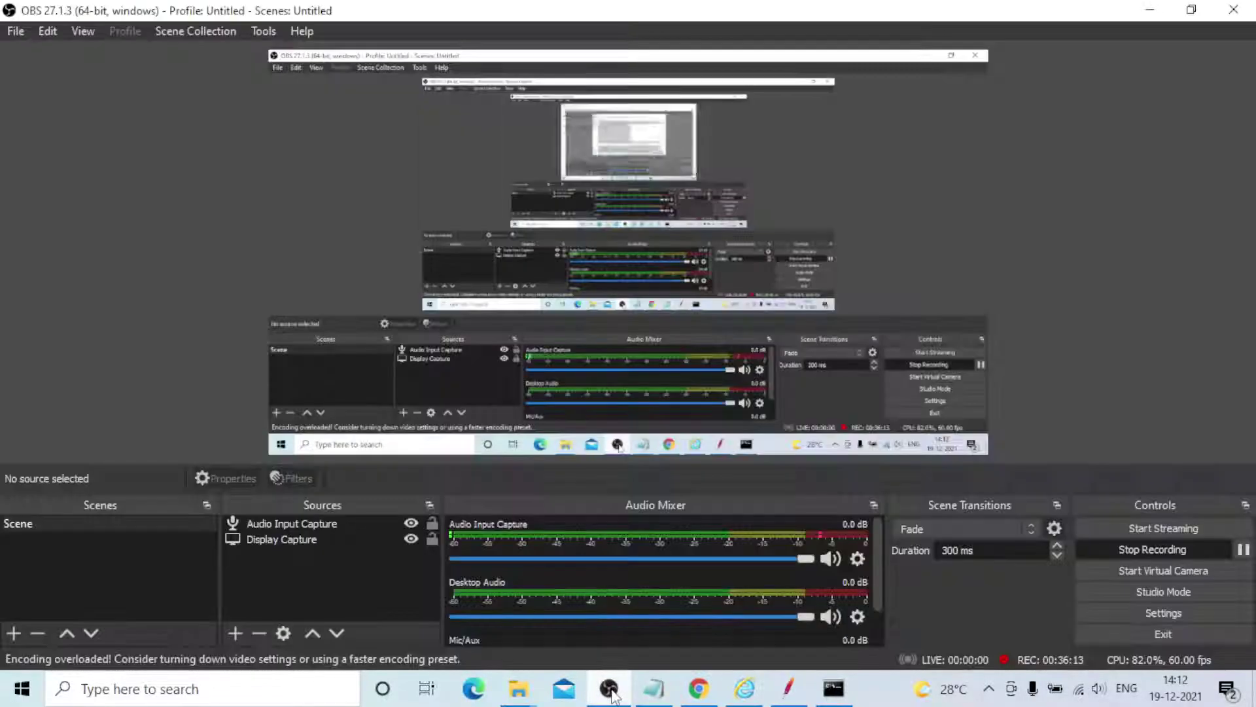